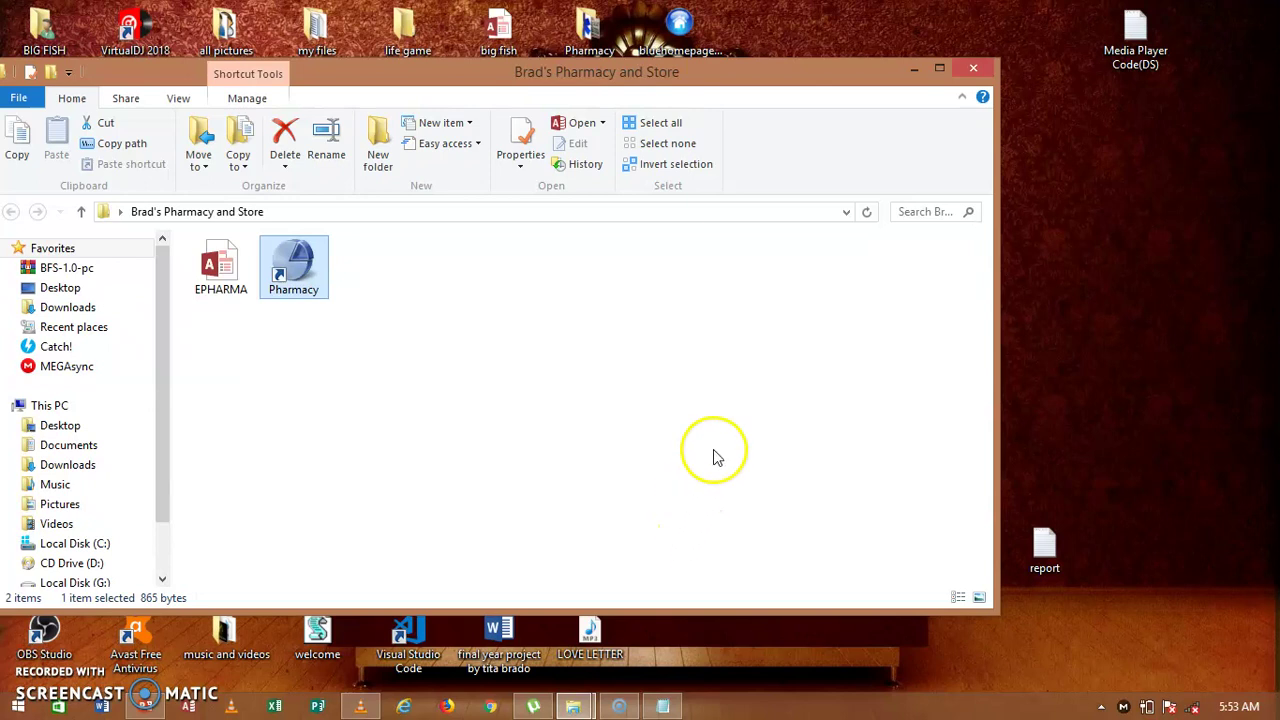
Open the Pharmacy shortcut in the Brad's Pharmacy and Store folder to launch it in Access
double_click(298, 265)
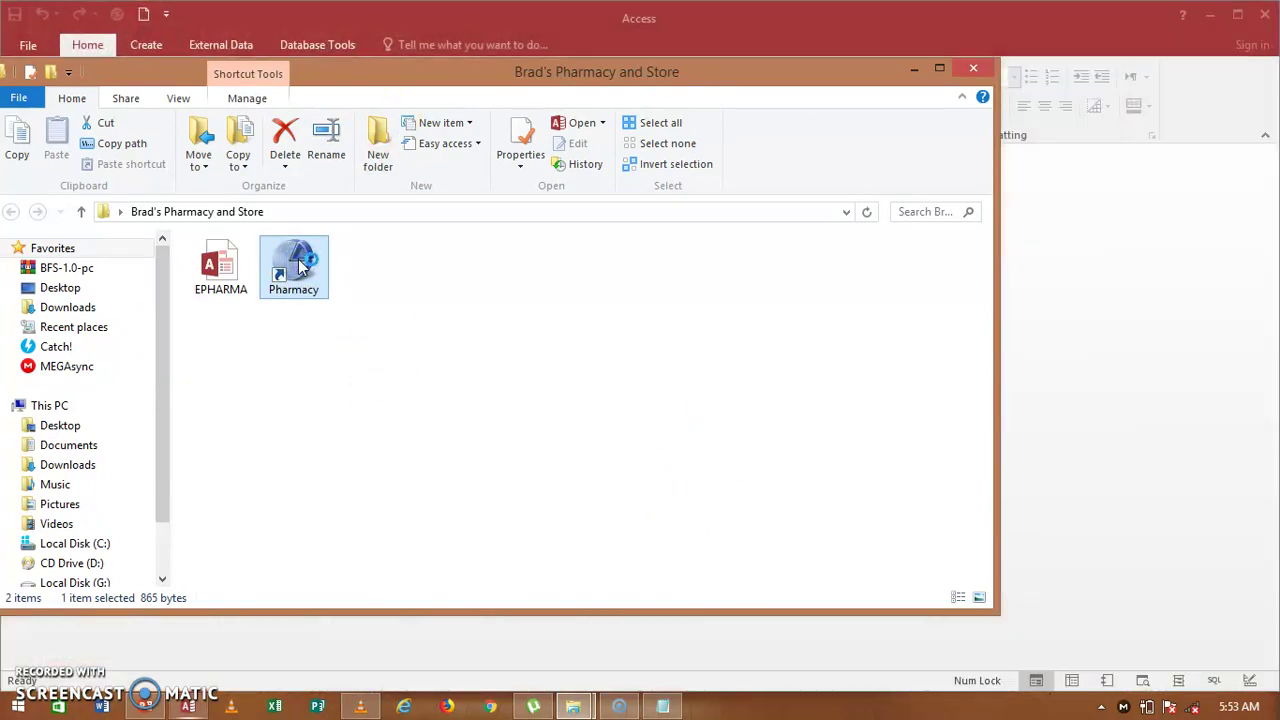
Minimize File Explorer and go from the Home Panel to the Doctor Login form
click(915, 70)
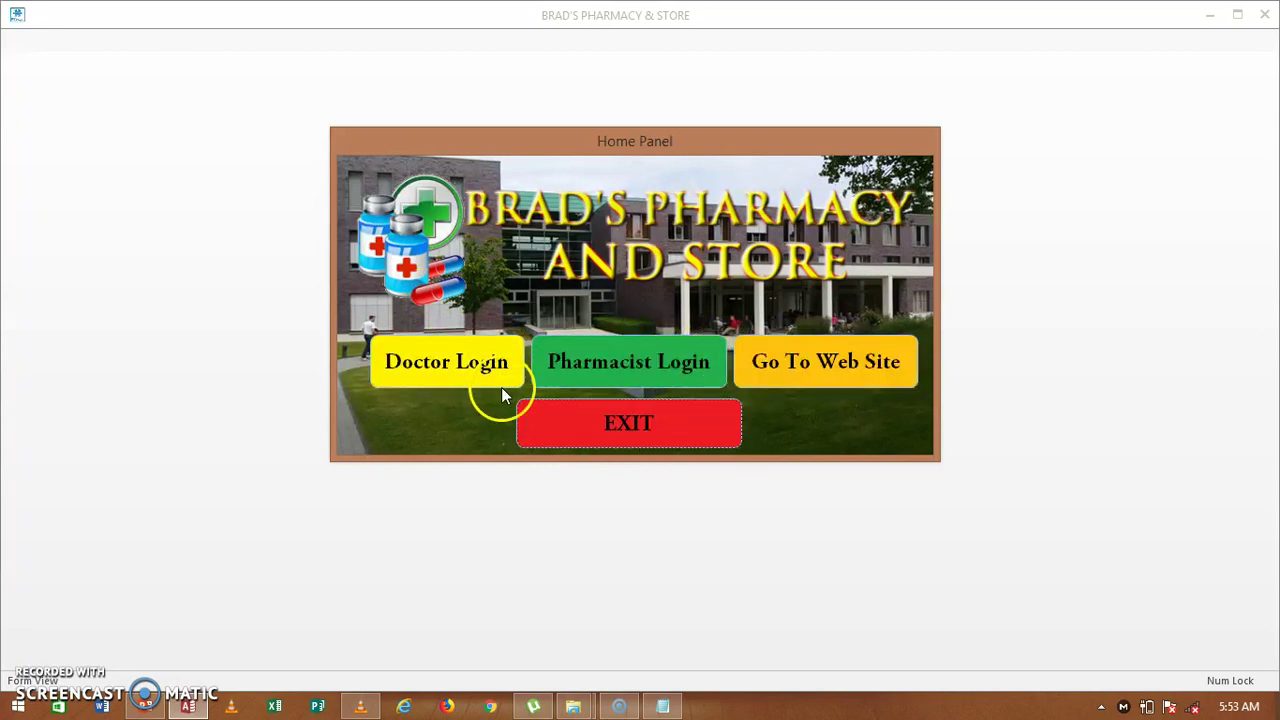
click(478, 372)
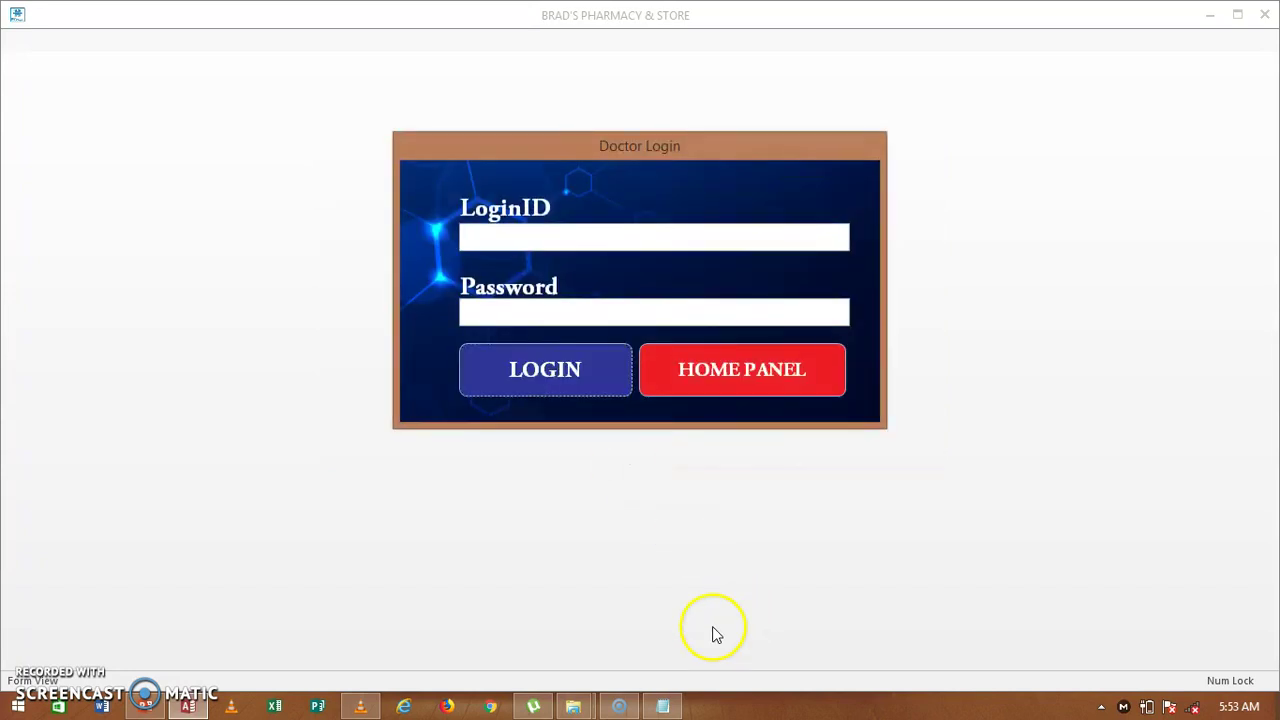
Copy the doctor's UserID from the DOCTOR LOGIN notes in Notepad, then minimize Notepad
click(662, 706)
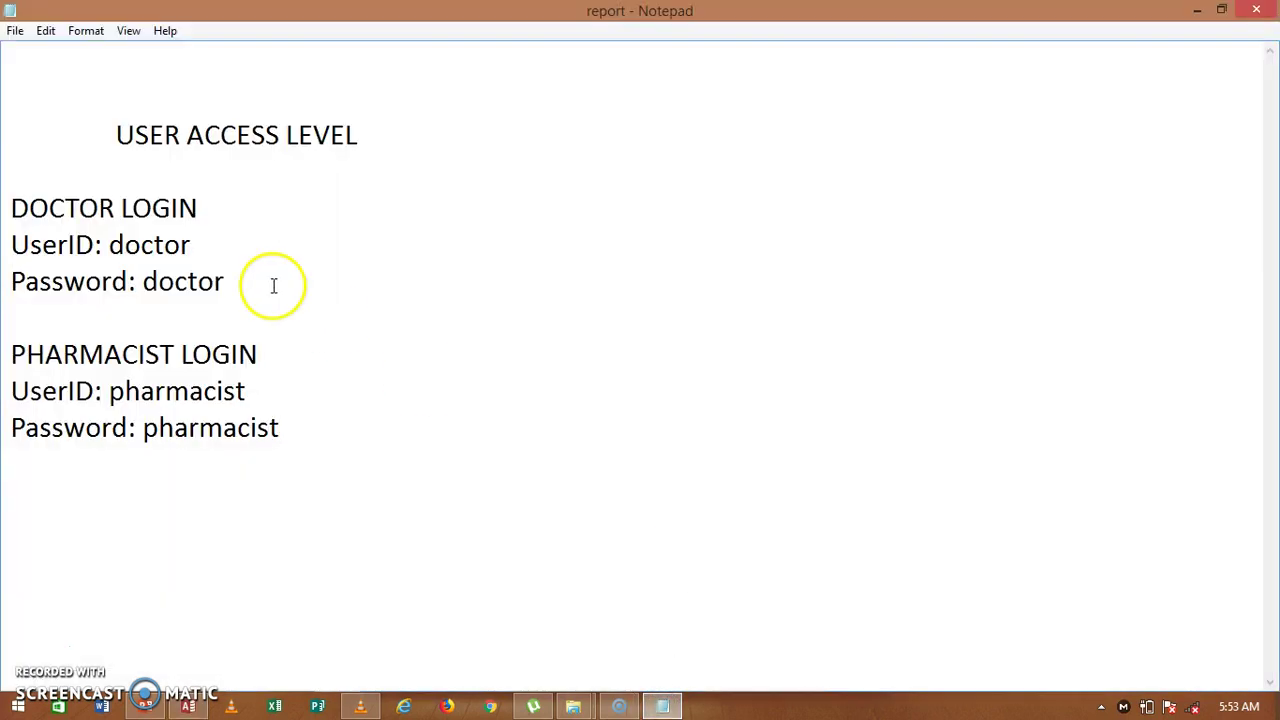
drag(189, 251, 112, 251)
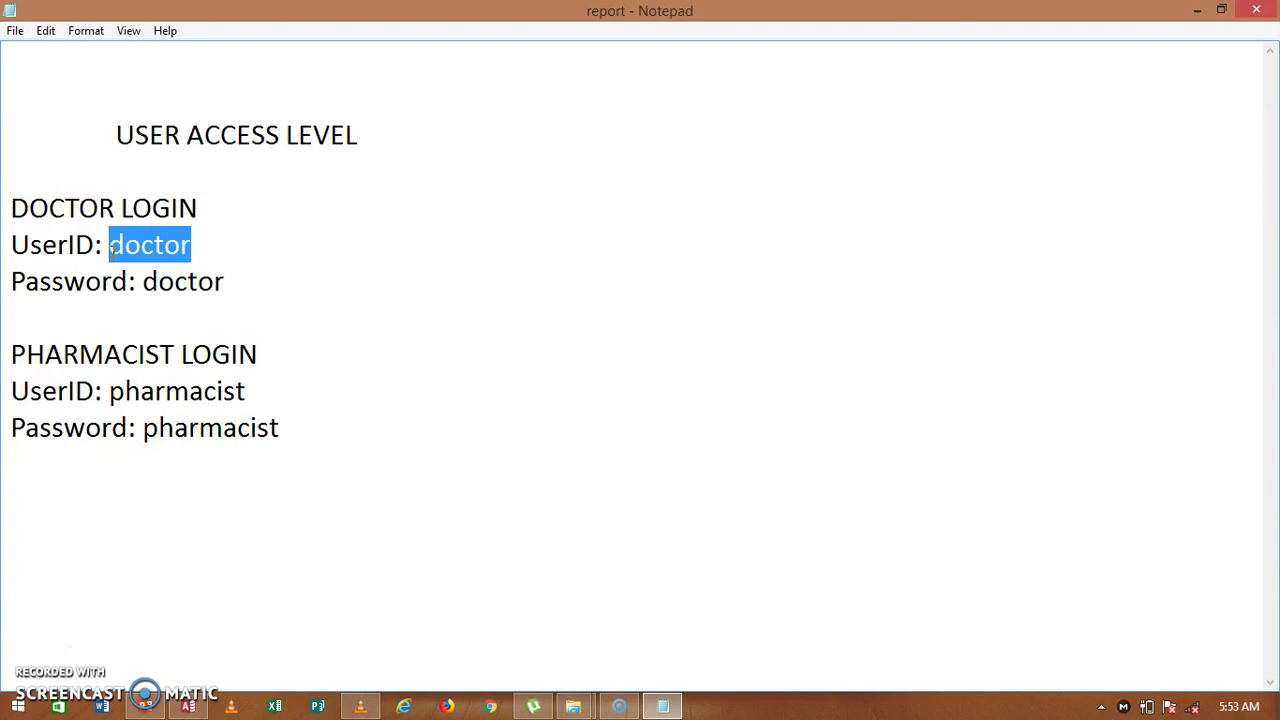
right_click(112, 250)
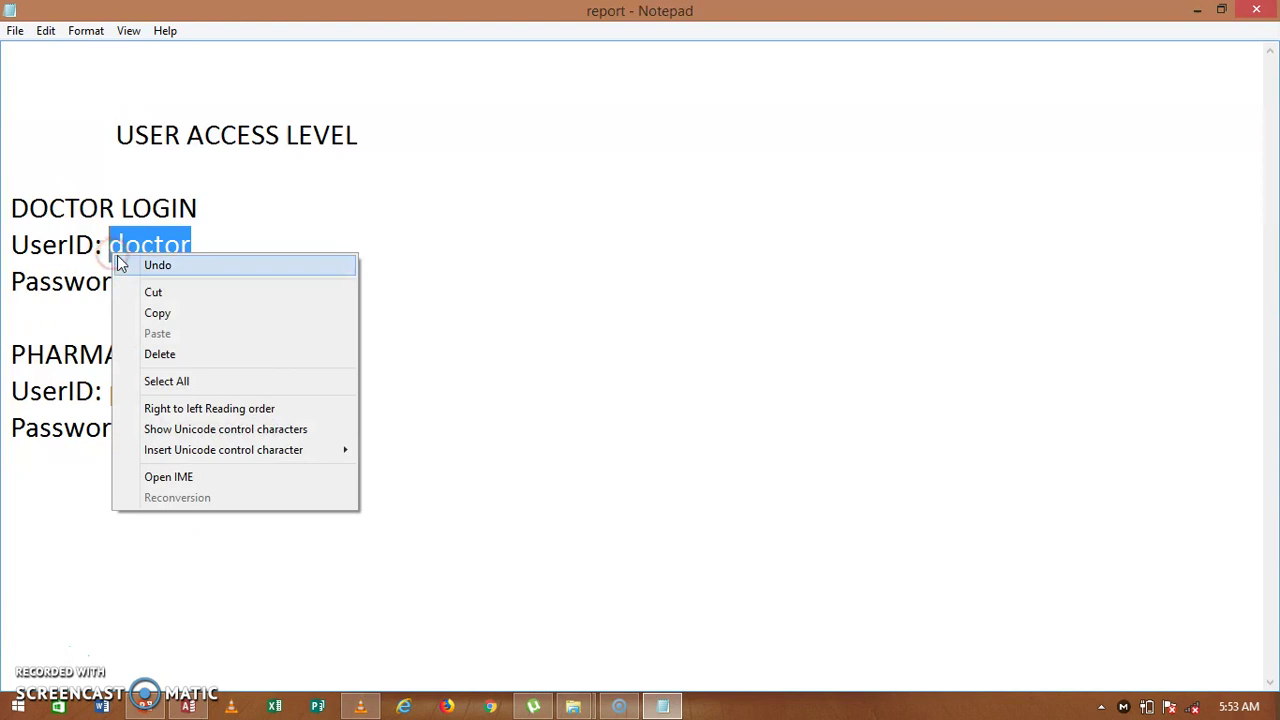
click(153, 311)
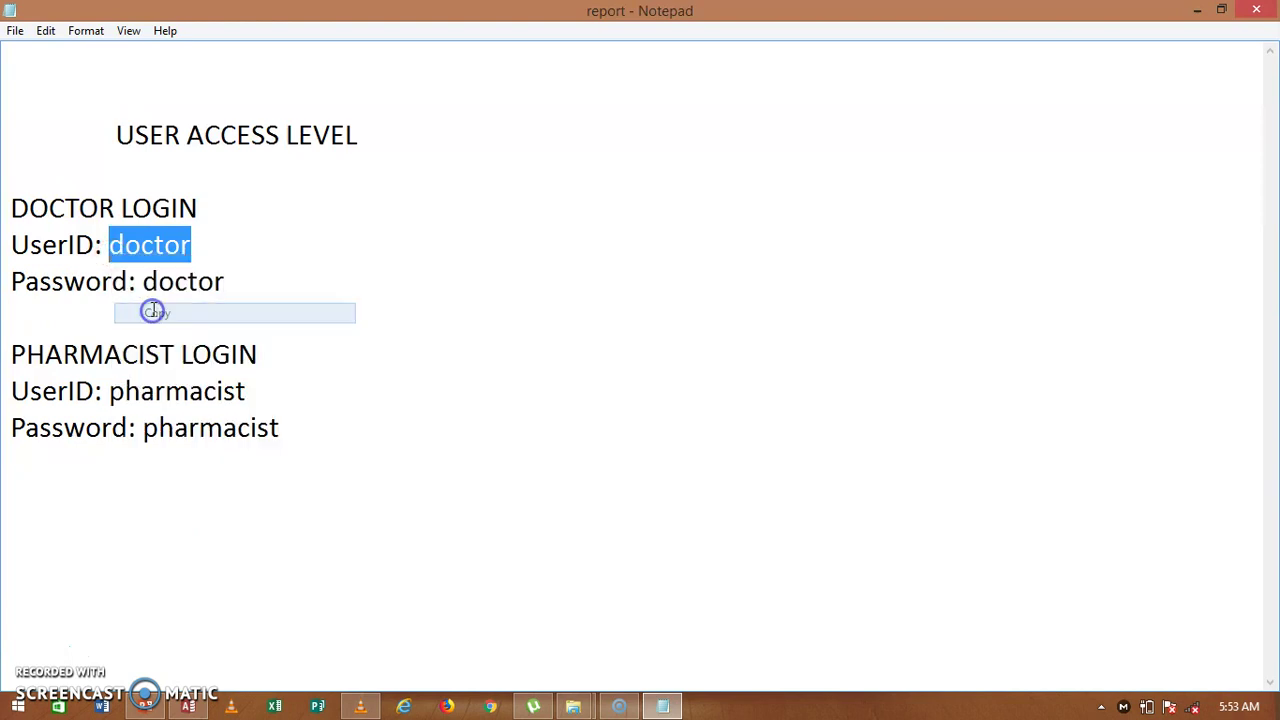
click(1197, 10)
Paste the doctor's user ID into LoginID, enter the password, and submit the login
click(567, 236)
key(ctrl+v)
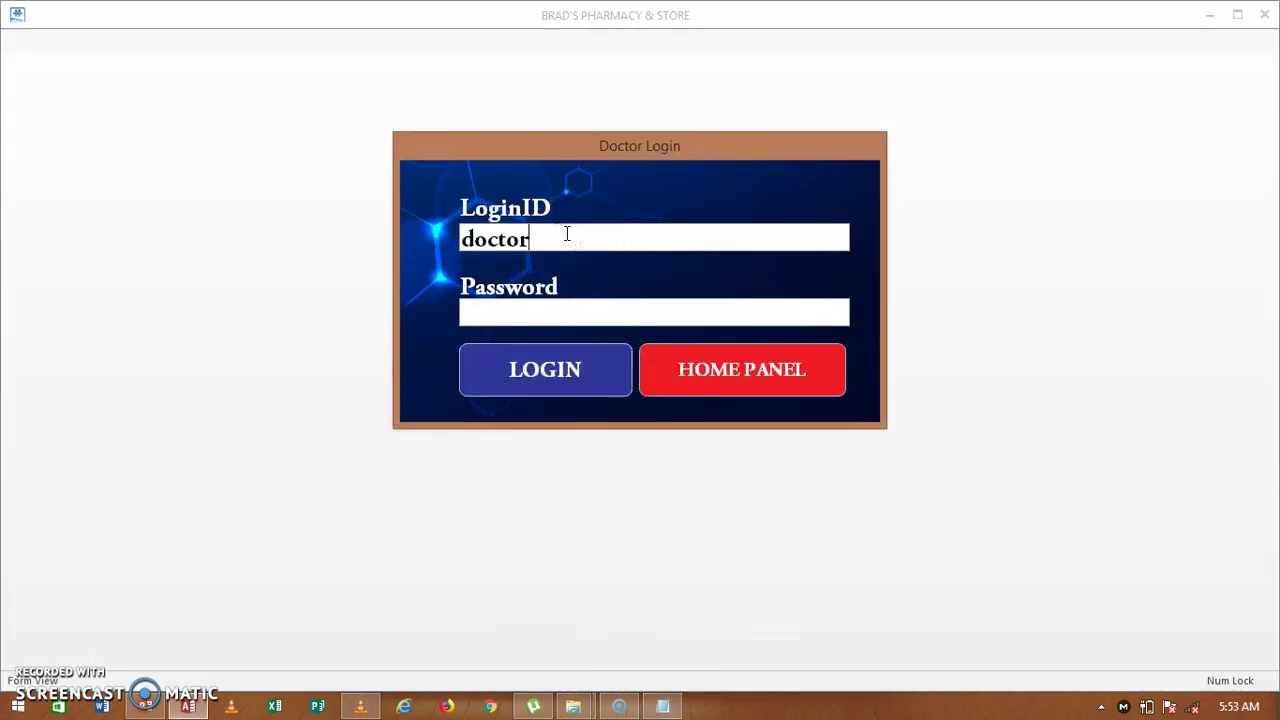
click(491, 306)
key(ctrl+v)
click(509, 364)
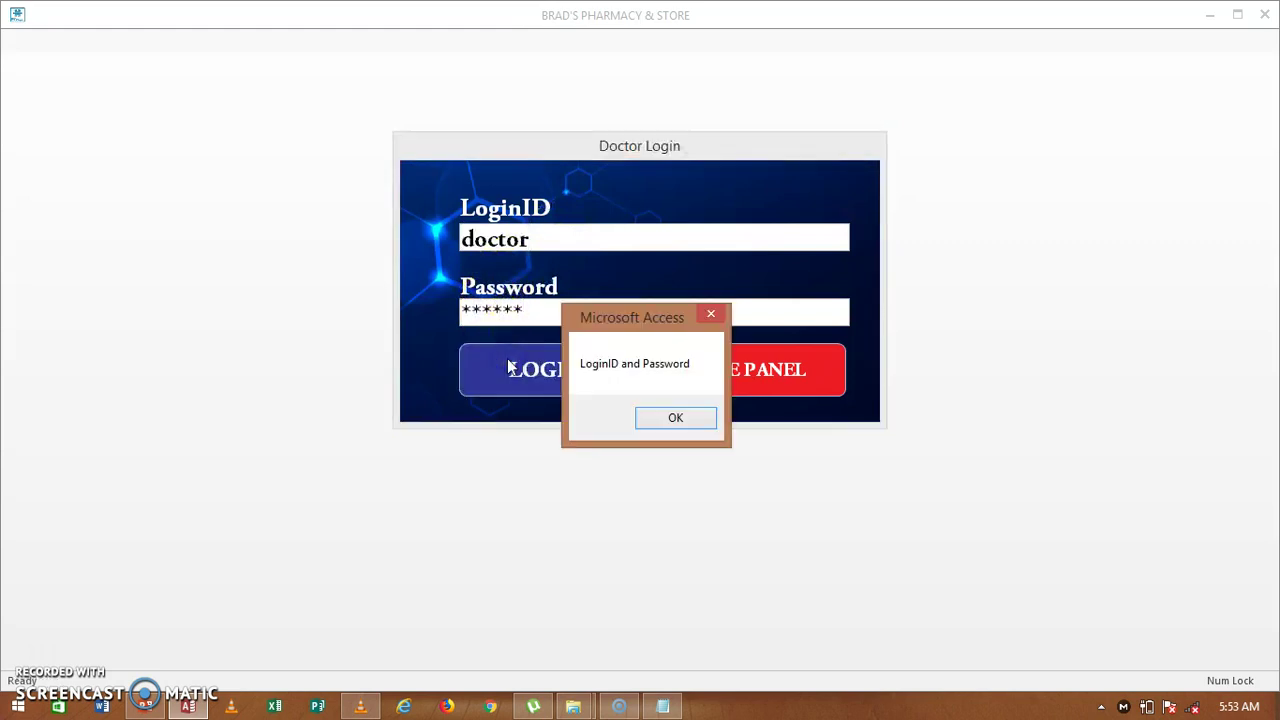
Dismiss the login message and go to Pharmacist Registration on the Doctor Dashboard
click(652, 419)
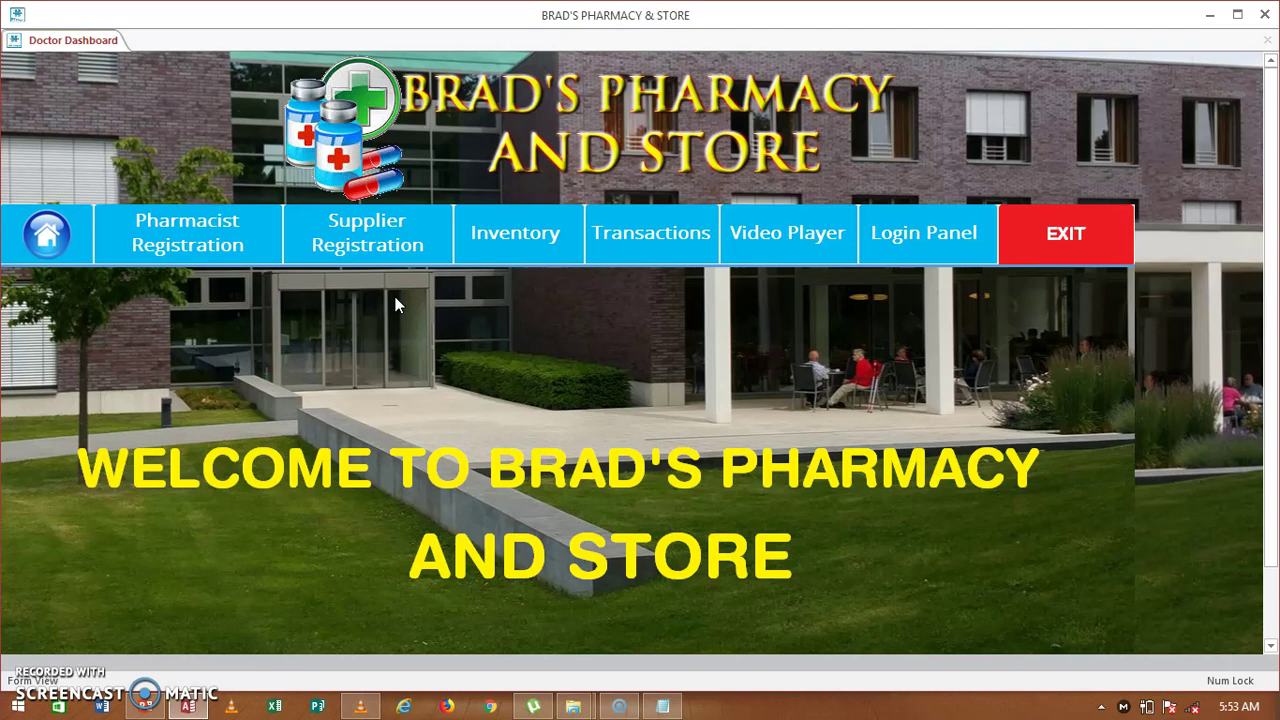
click(490, 374)
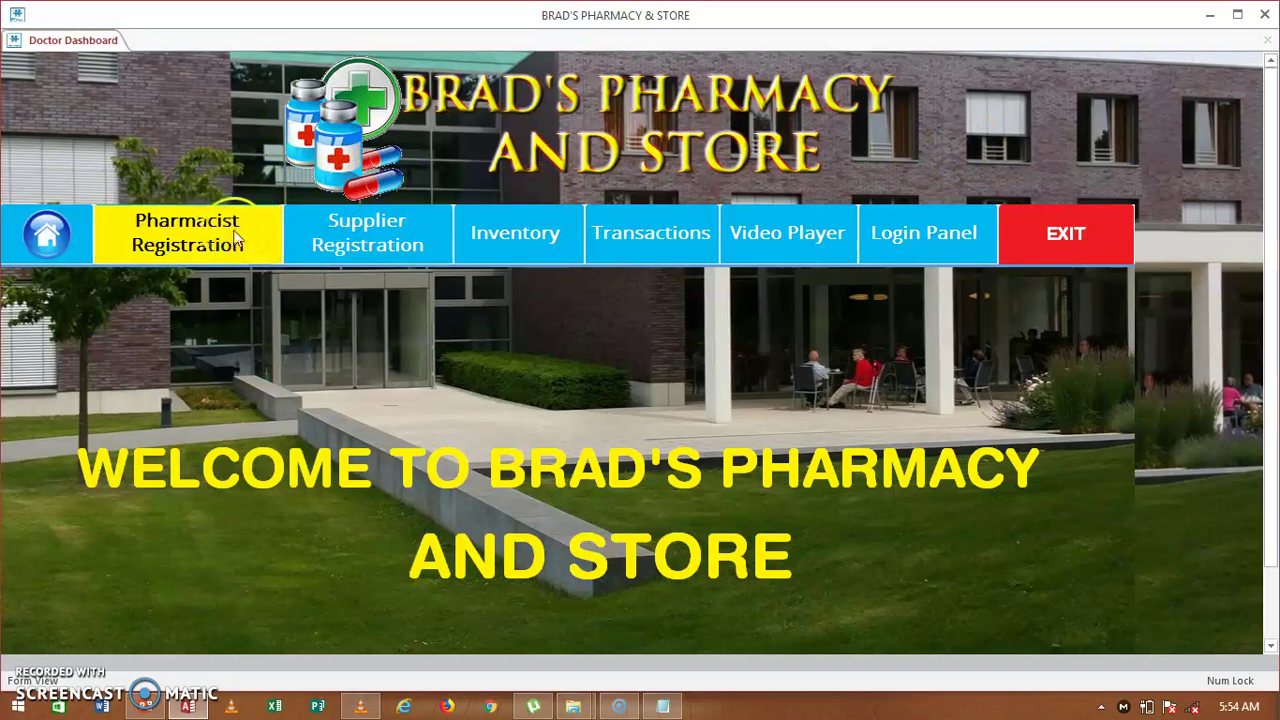
click(188, 256)
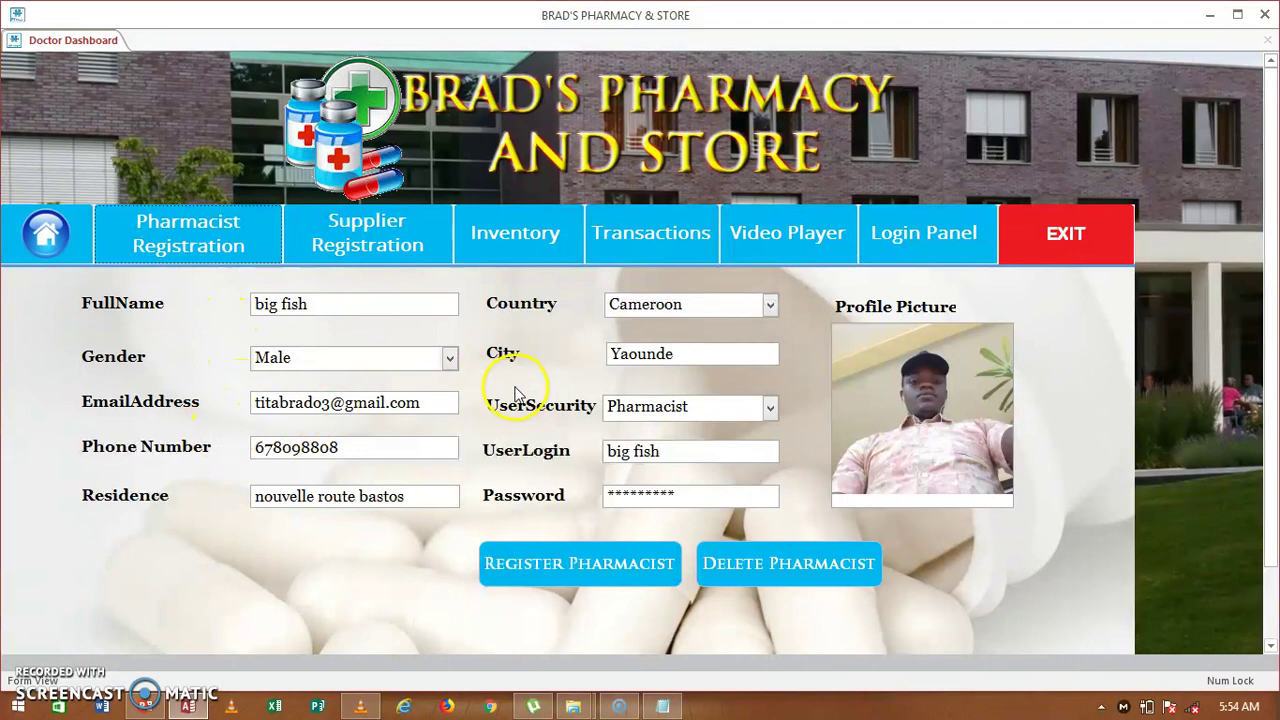
Set UserSecurity to Pharmacist and review the UserLogin and Password fields
click(770, 408)
click(667, 452)
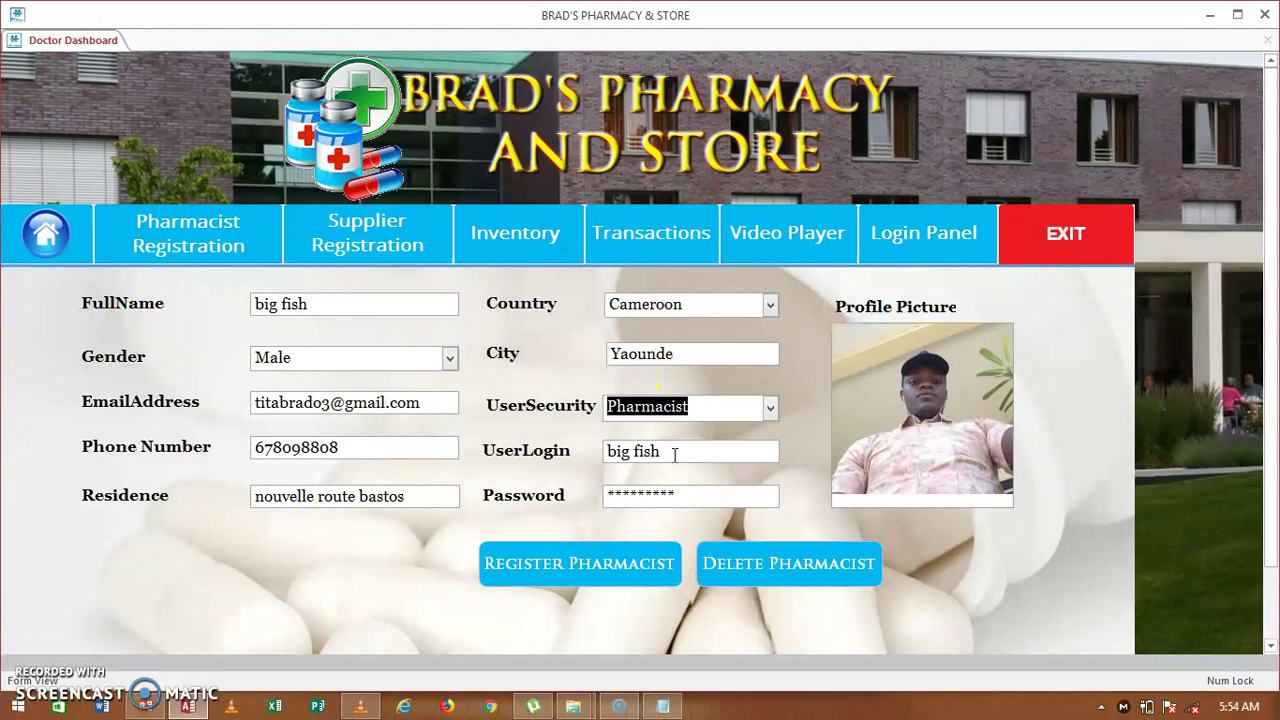
click(686, 455)
click(624, 456)
click(565, 487)
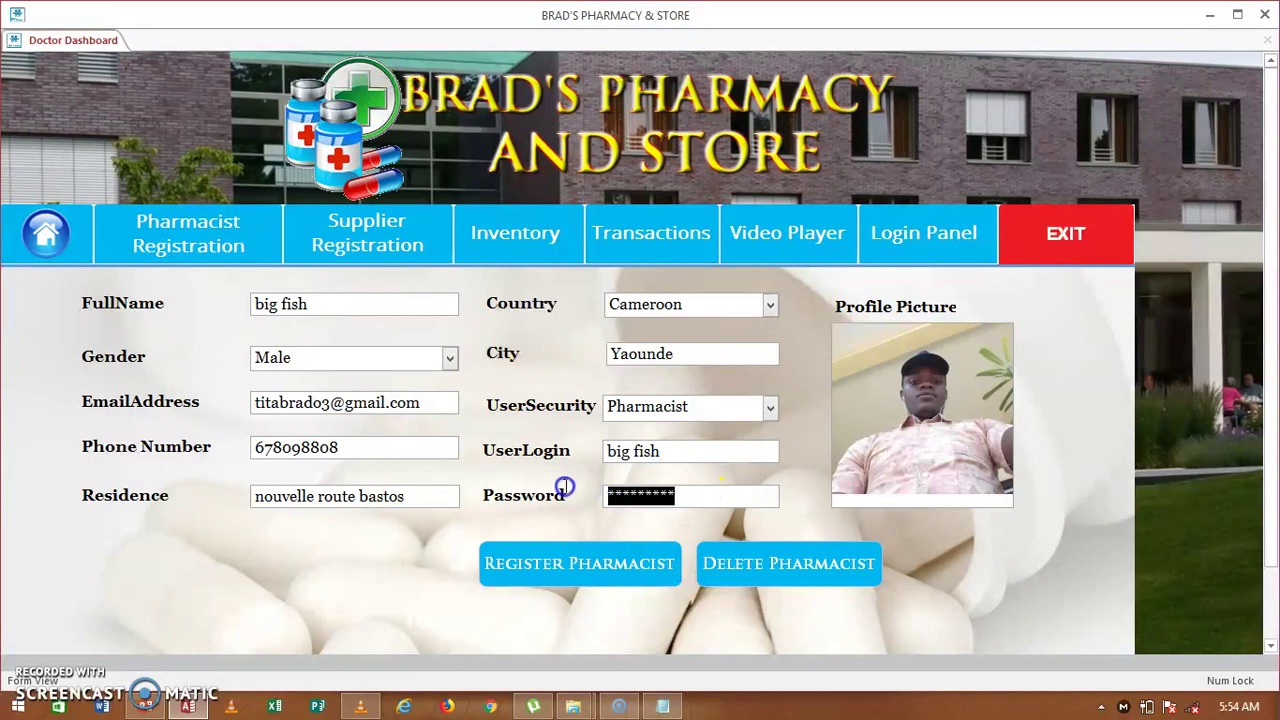
click(690, 490)
Replace the profile picture attachment with the Desktop photo 20190404_133438-1, overwriting the old one
click(889, 330)
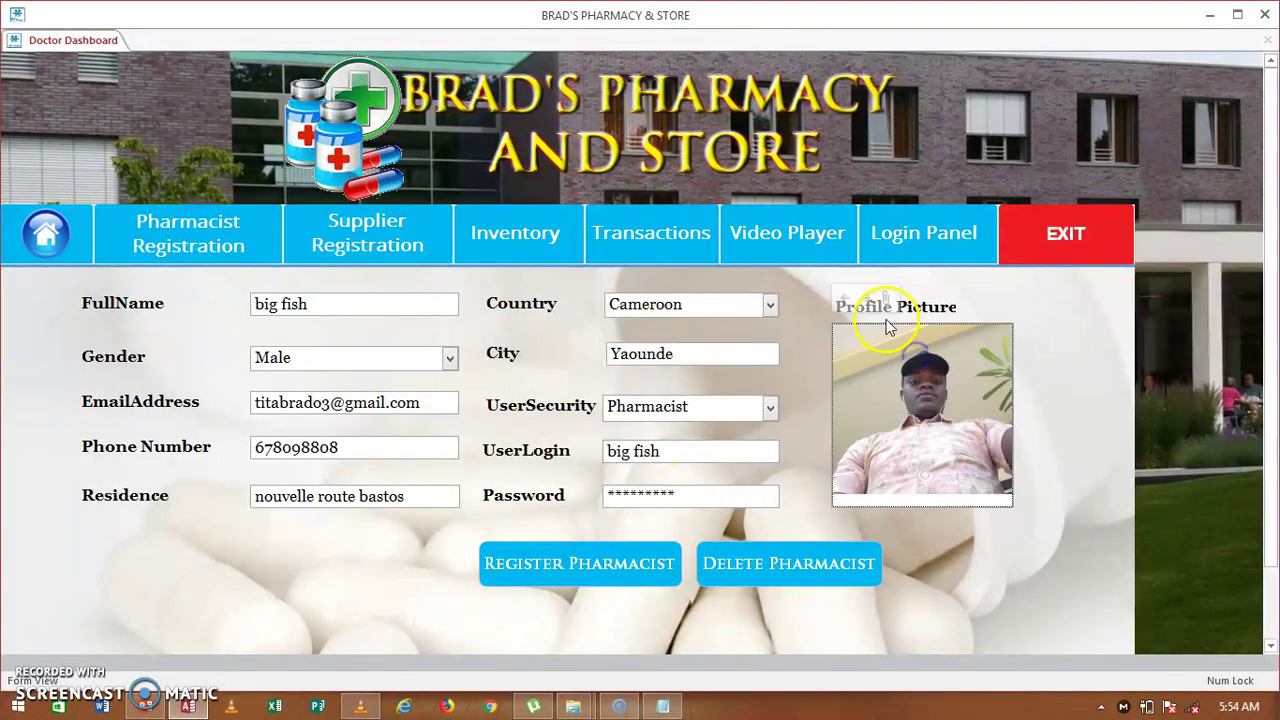
click(885, 302)
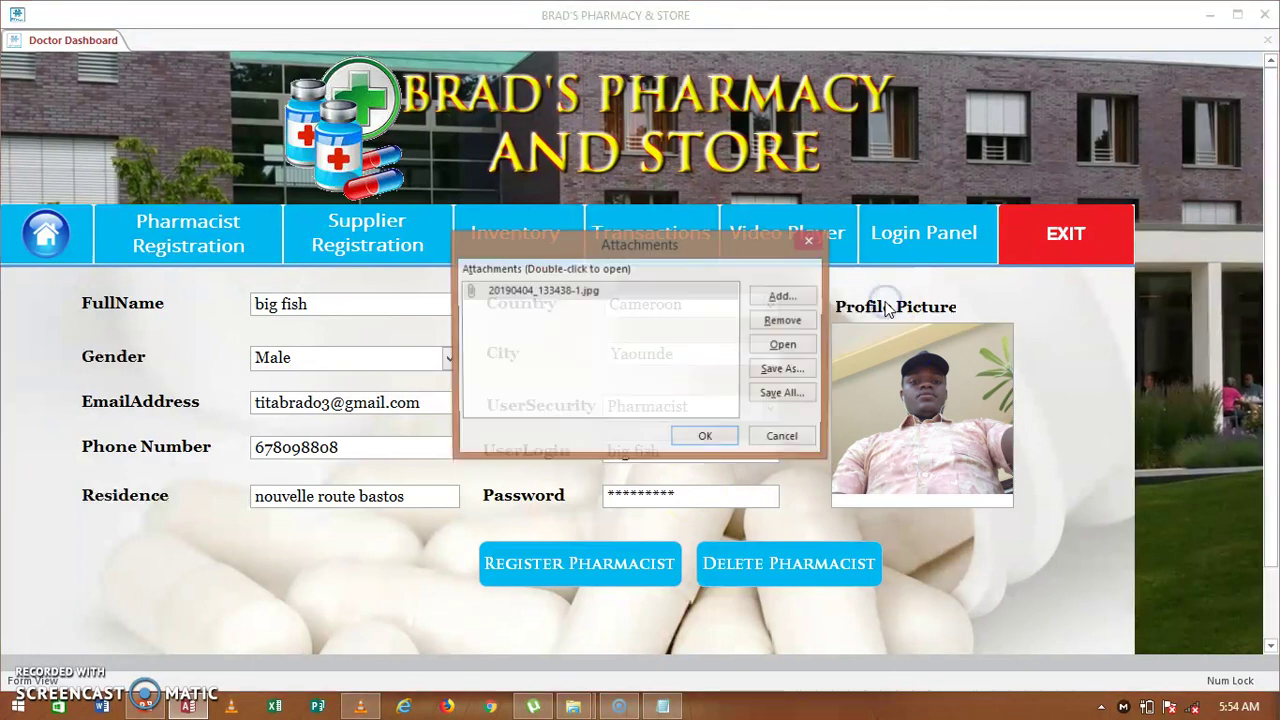
click(783, 298)
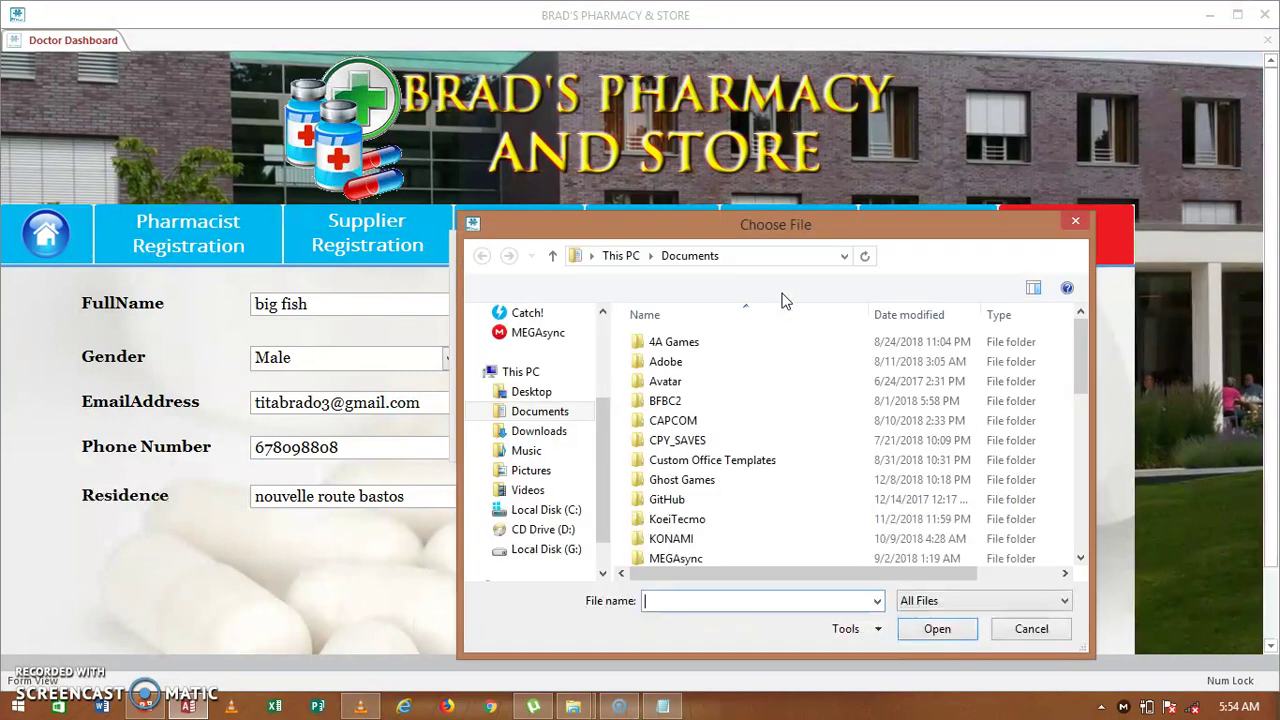
click(492, 393)
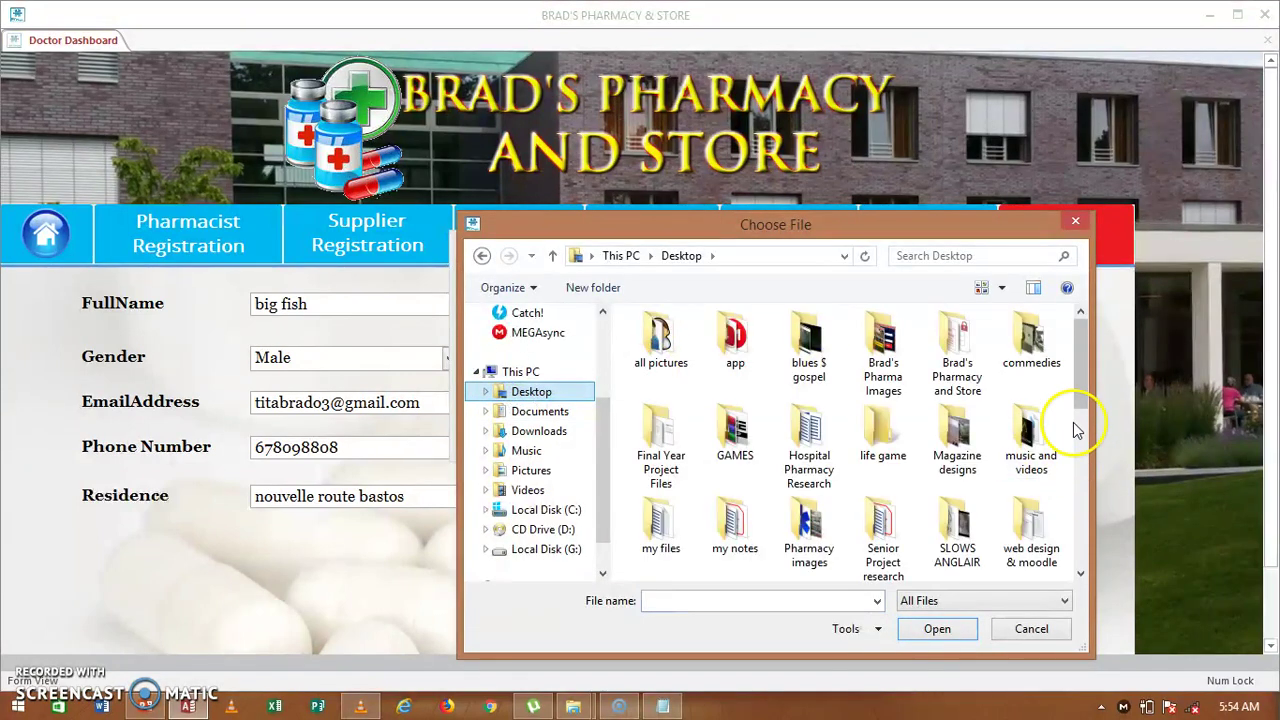
drag(1077, 365, 1077, 415)
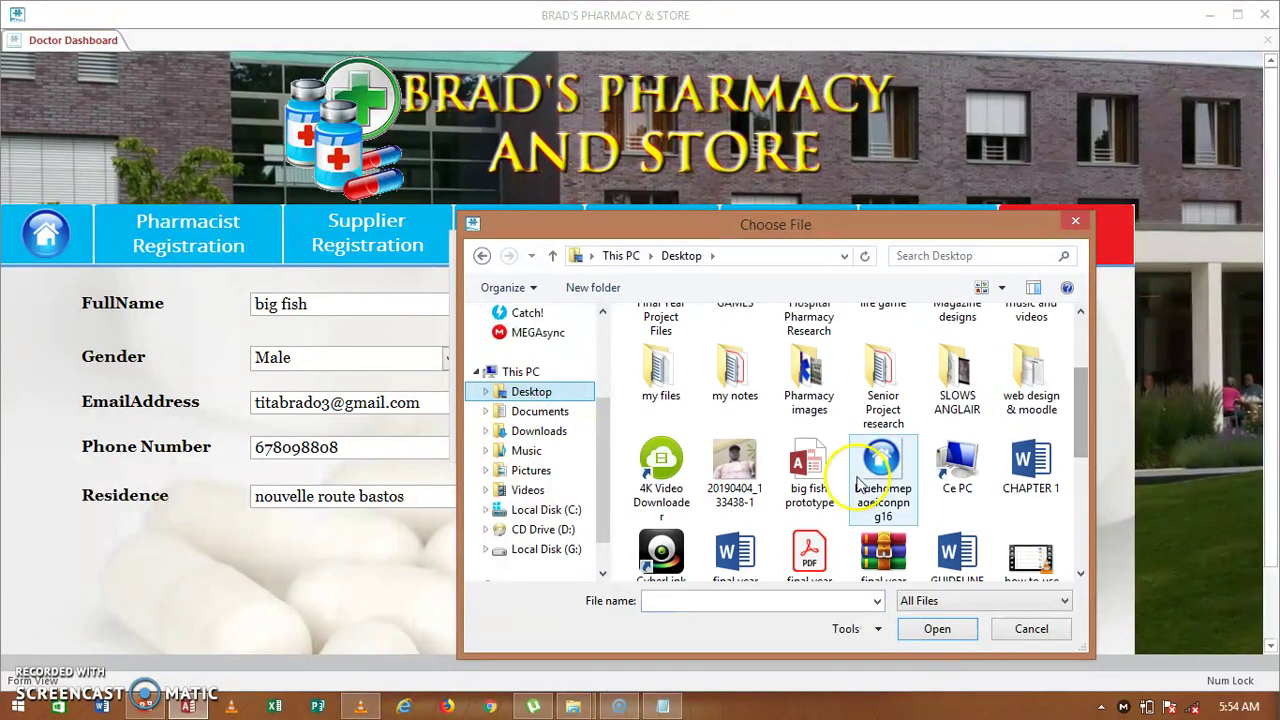
click(736, 470)
click(930, 629)
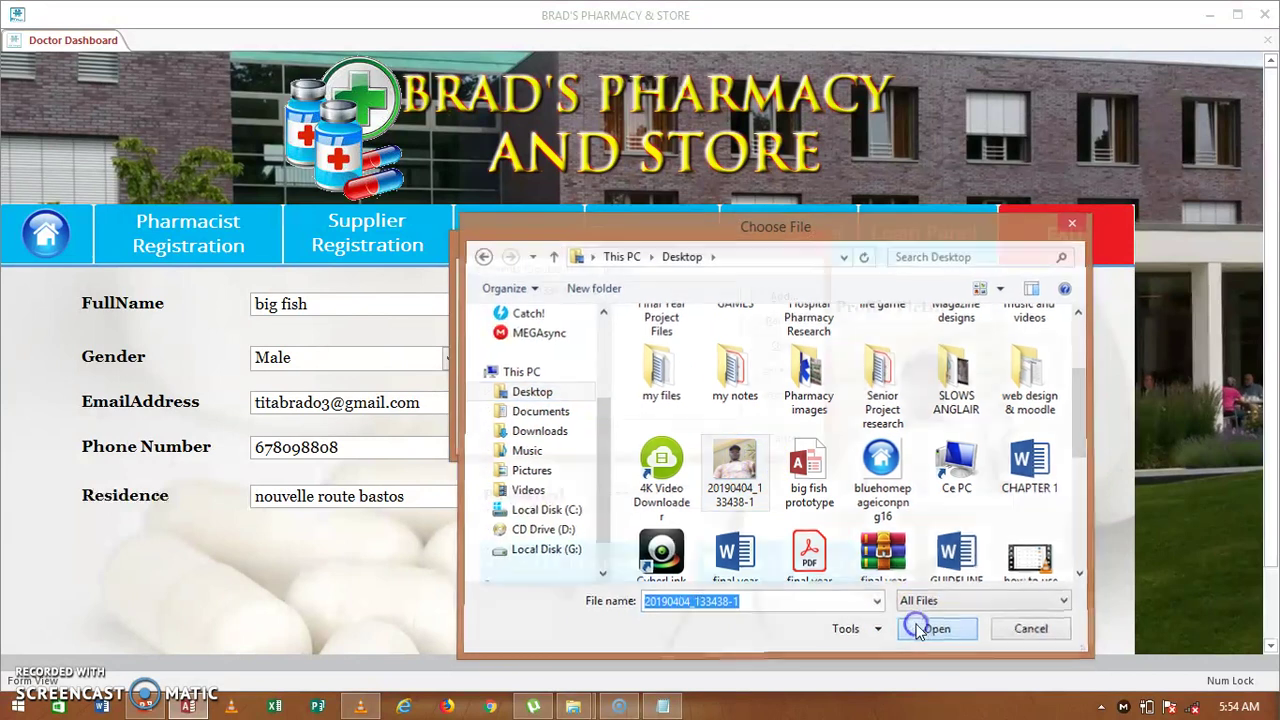
click(731, 424)
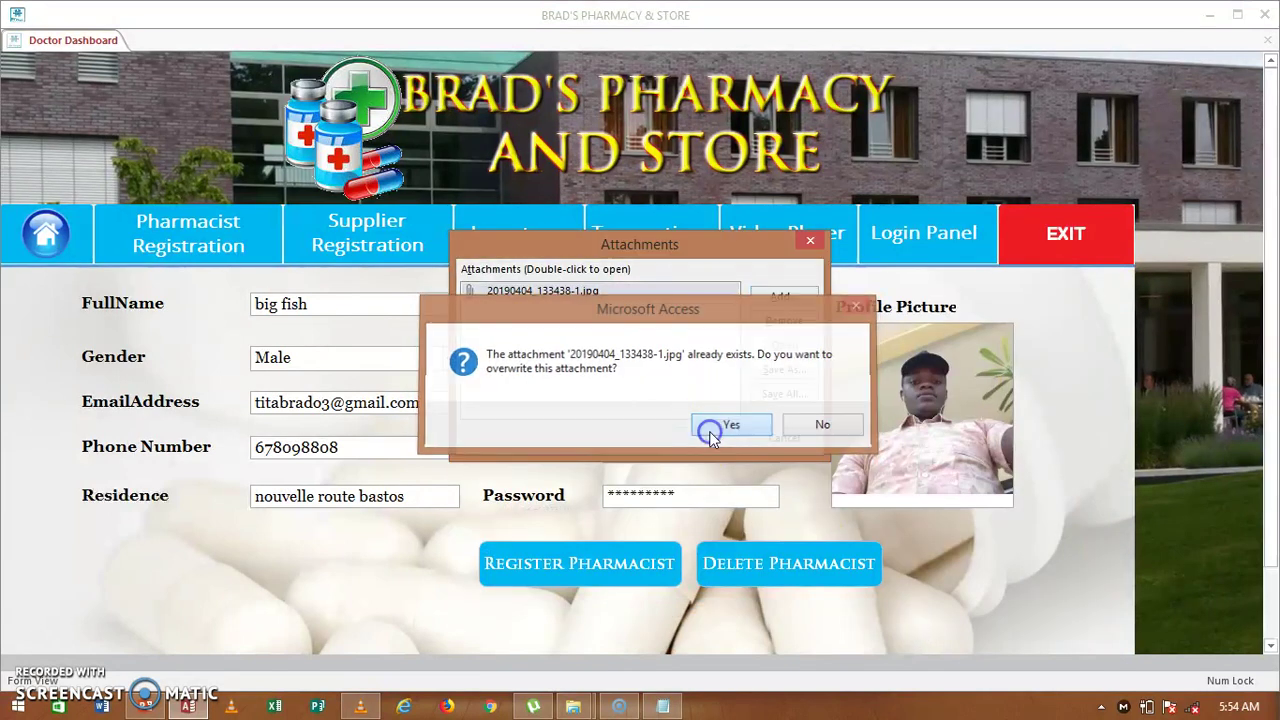
click(707, 438)
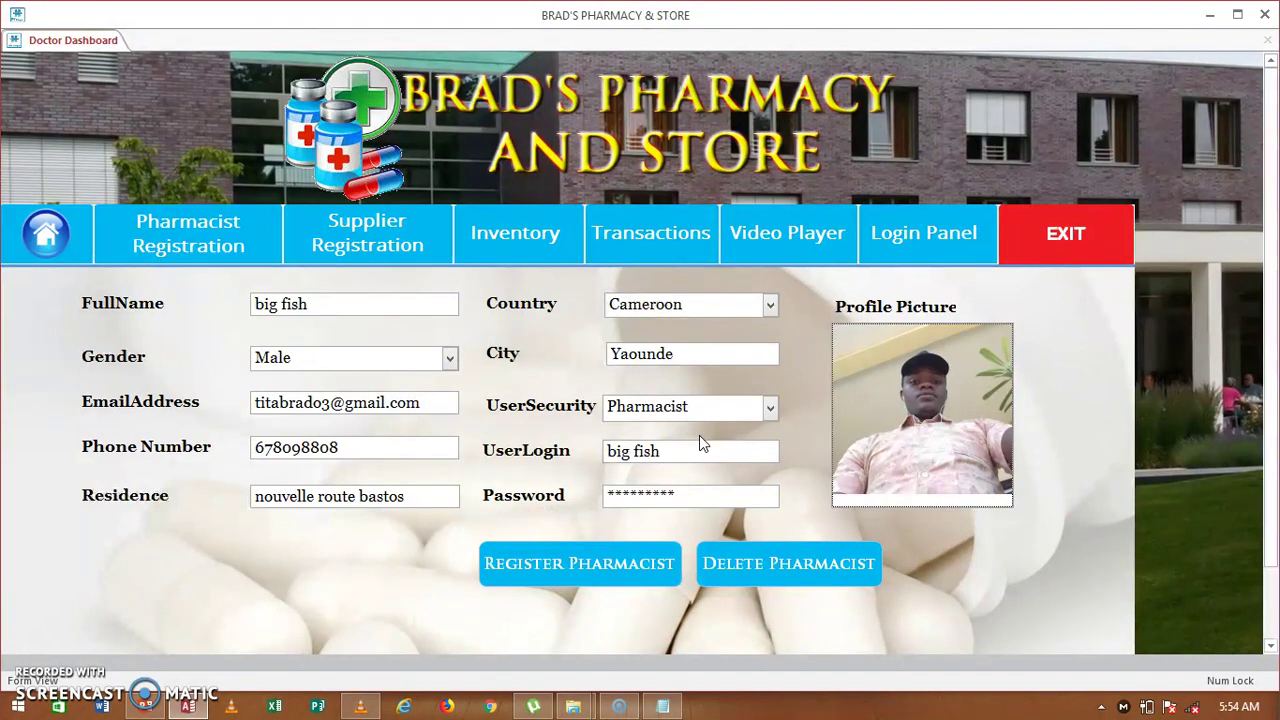
Register the pharmacist and page back to the first pharmacist record to check it
click(552, 572)
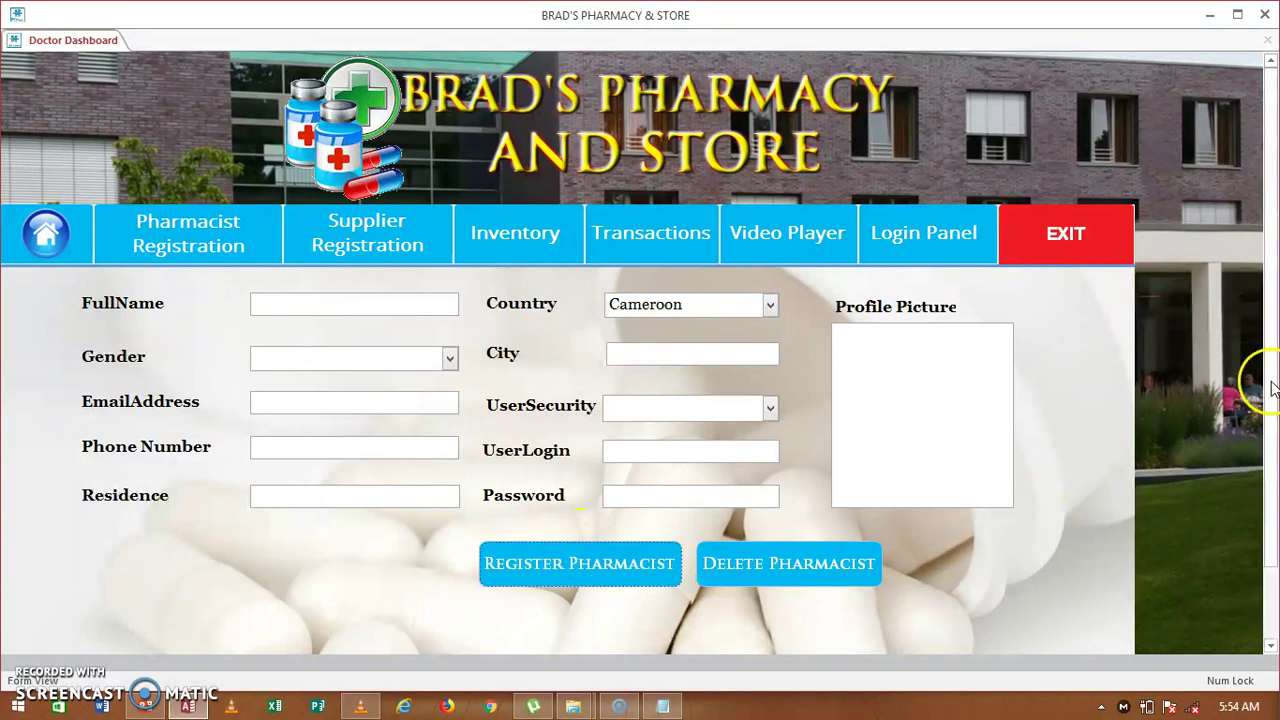
click(1266, 597)
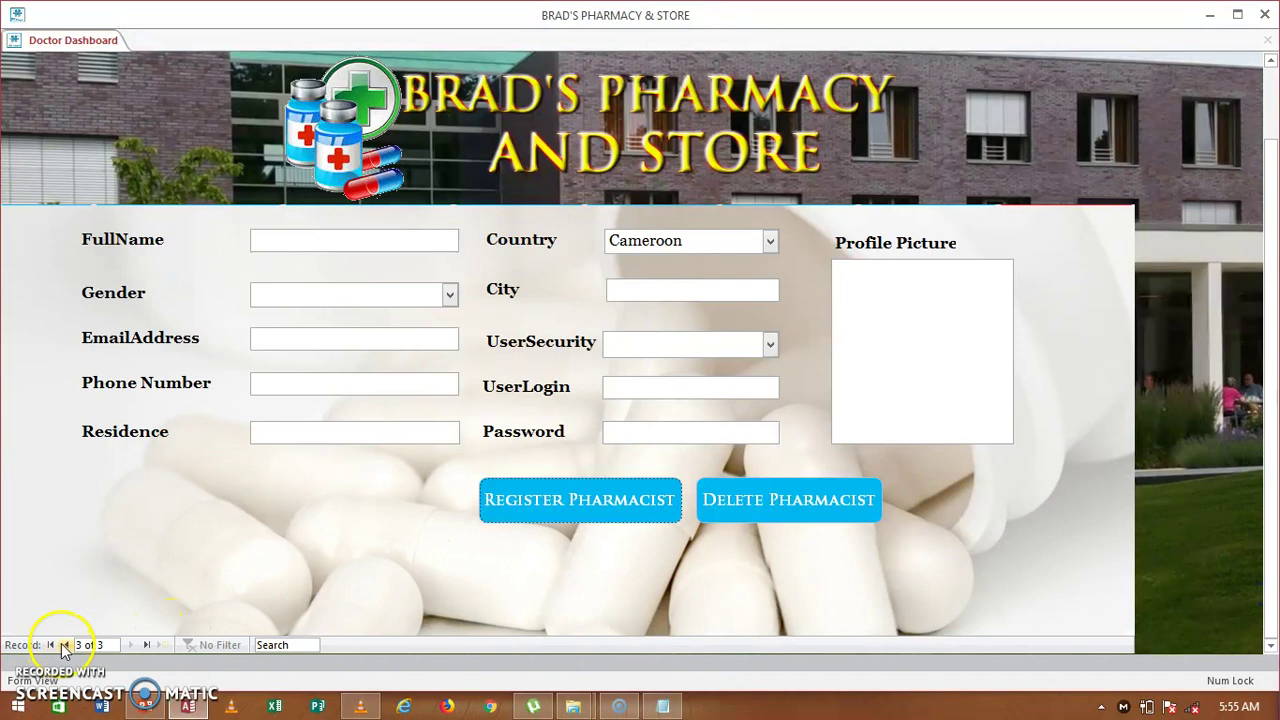
click(64, 645)
click(62, 645)
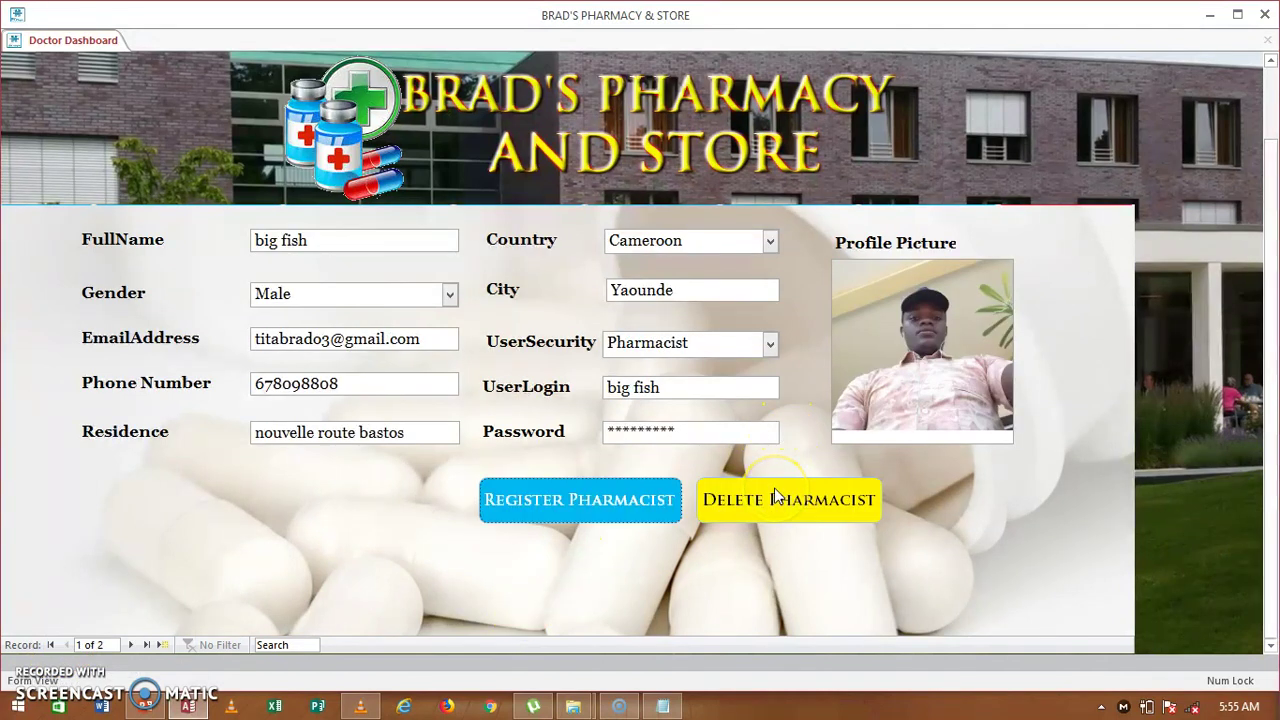
drag(1268, 480, 1272, 350)
click(390, 250)
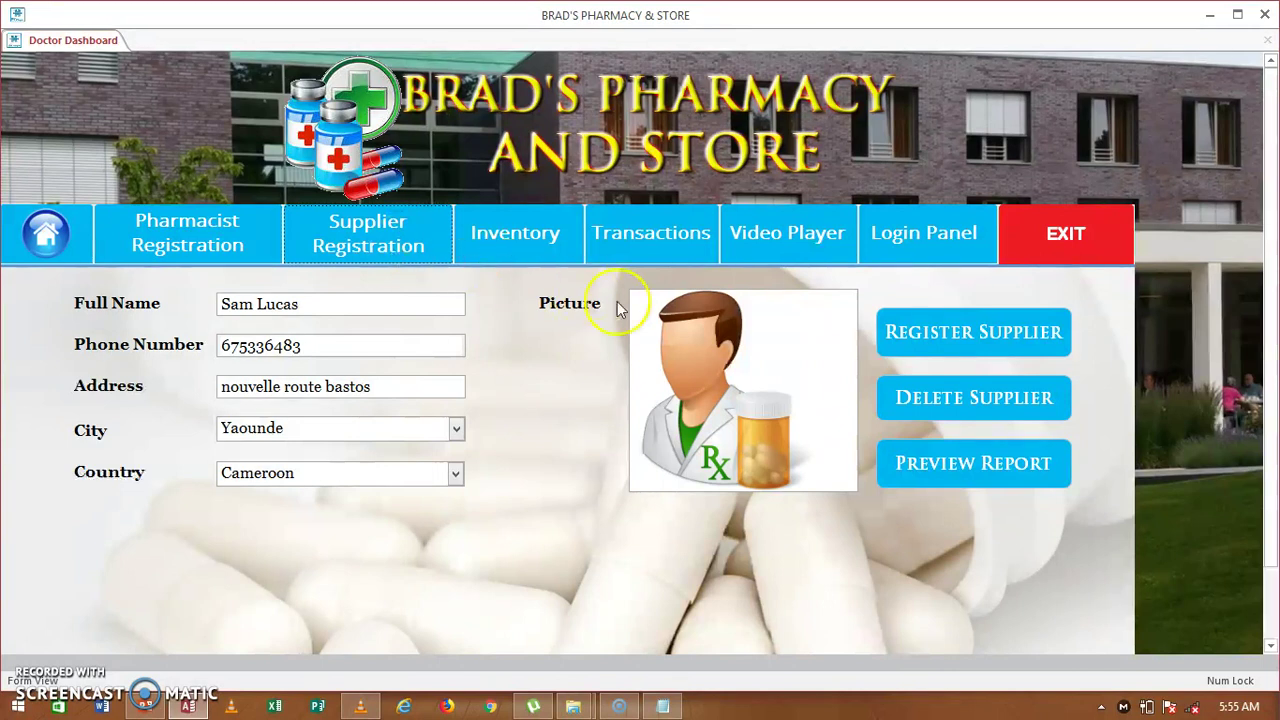
click(707, 365)
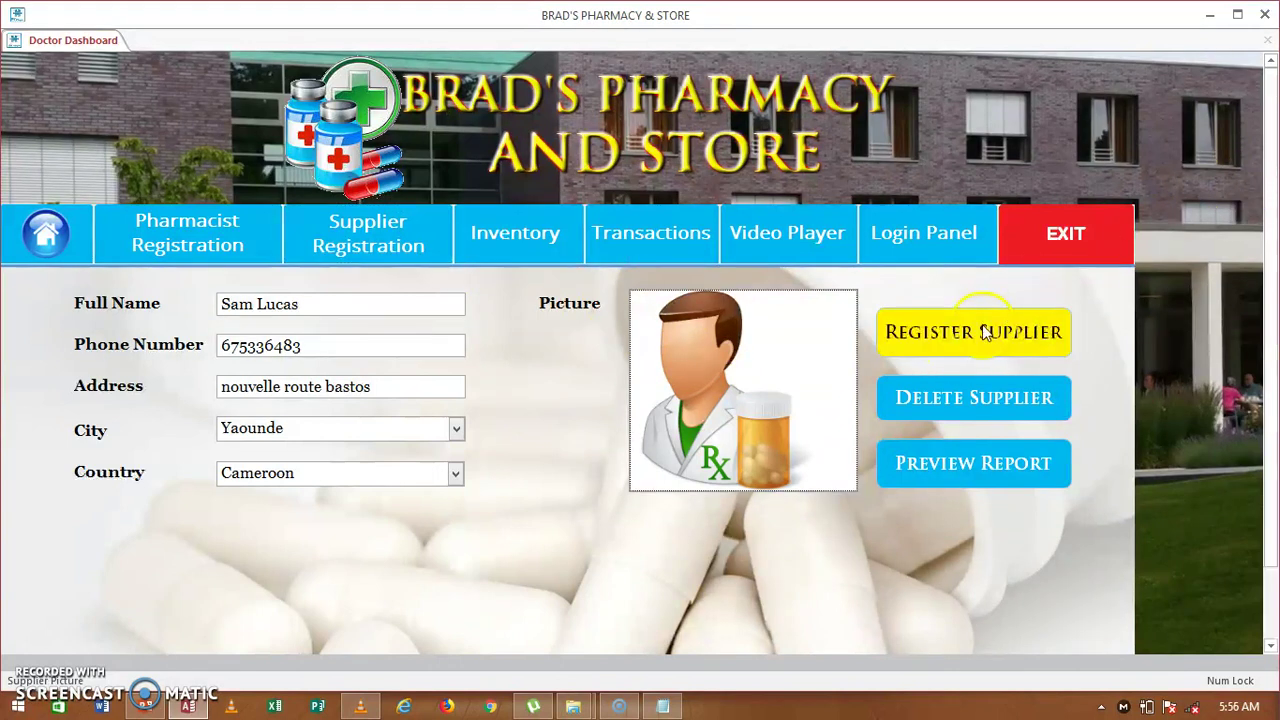
click(935, 473)
click(650, 283)
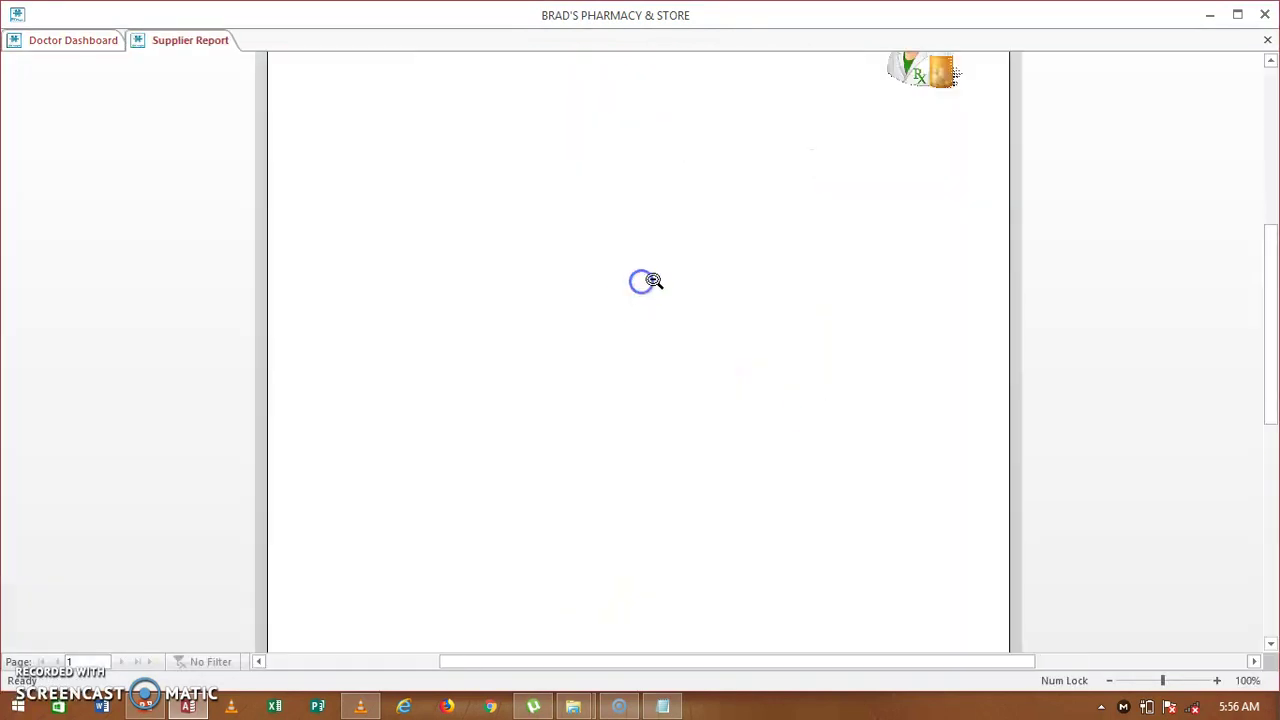
drag(1260, 334, 1268, 234)
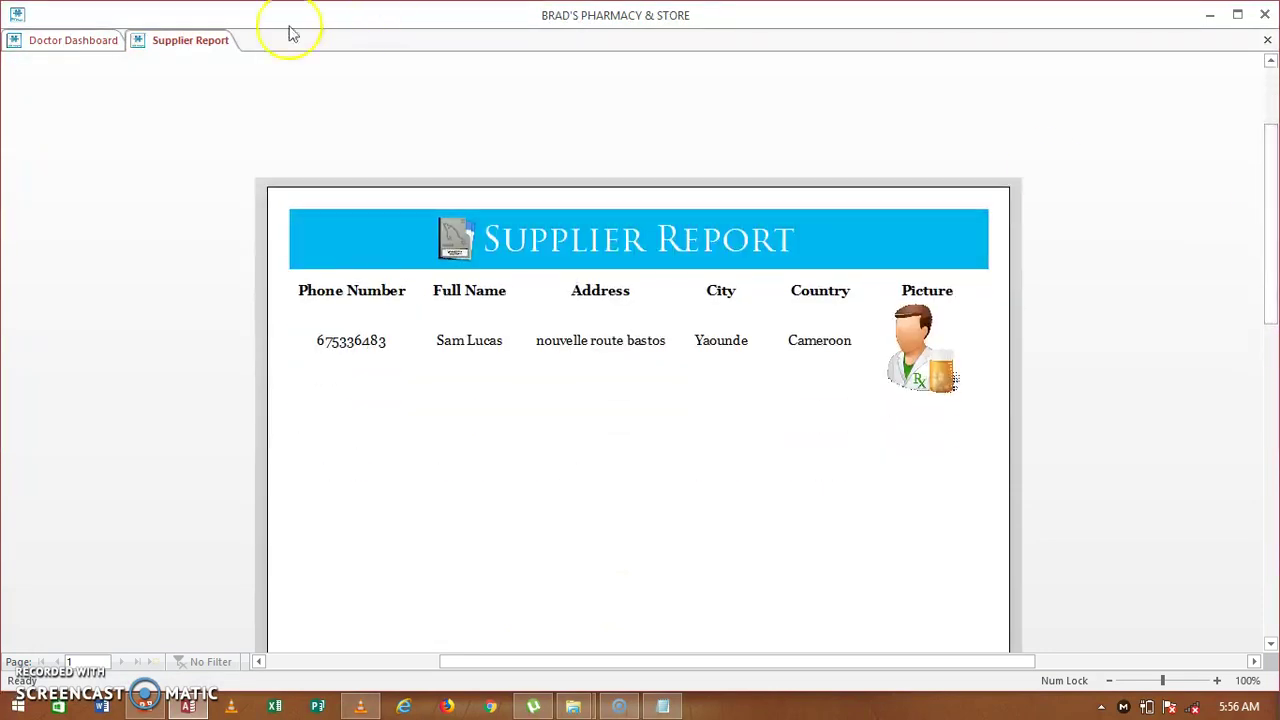
right_click(180, 44)
click(210, 61)
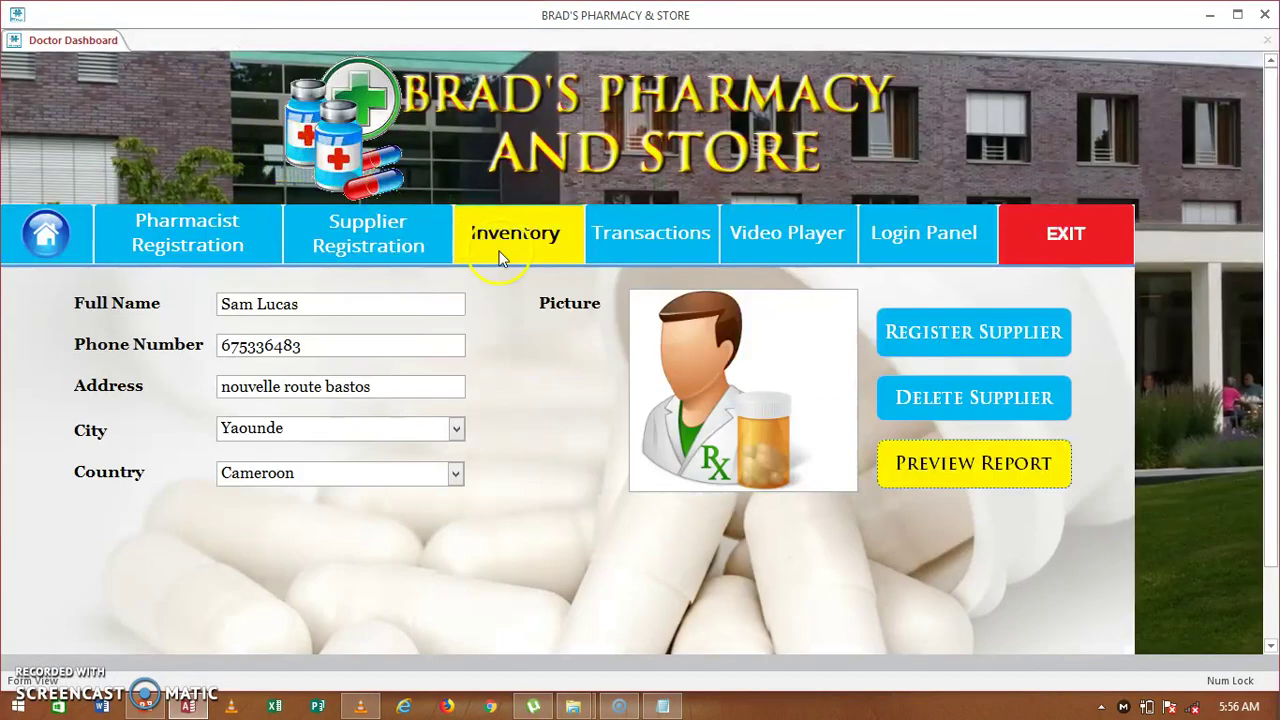
Show the Inventory drug form, preview and zoom the six-medicine Inventory Report, then close it
click(490, 248)
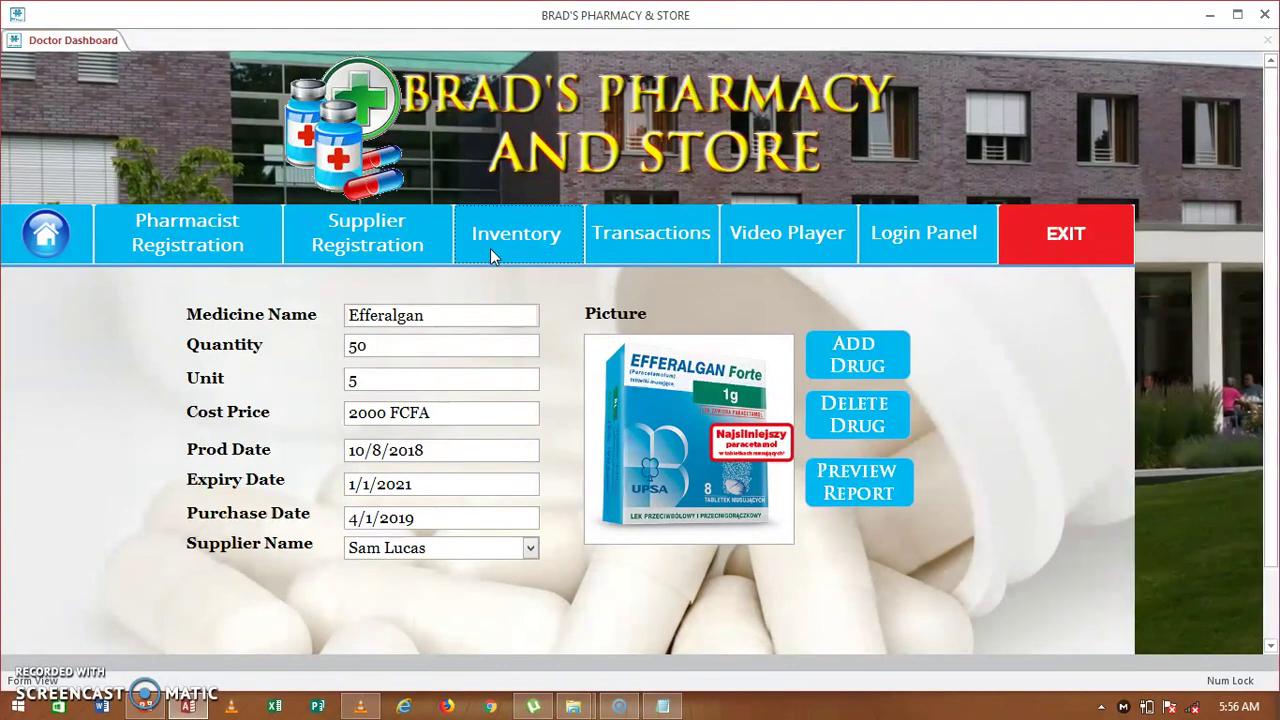
click(634, 345)
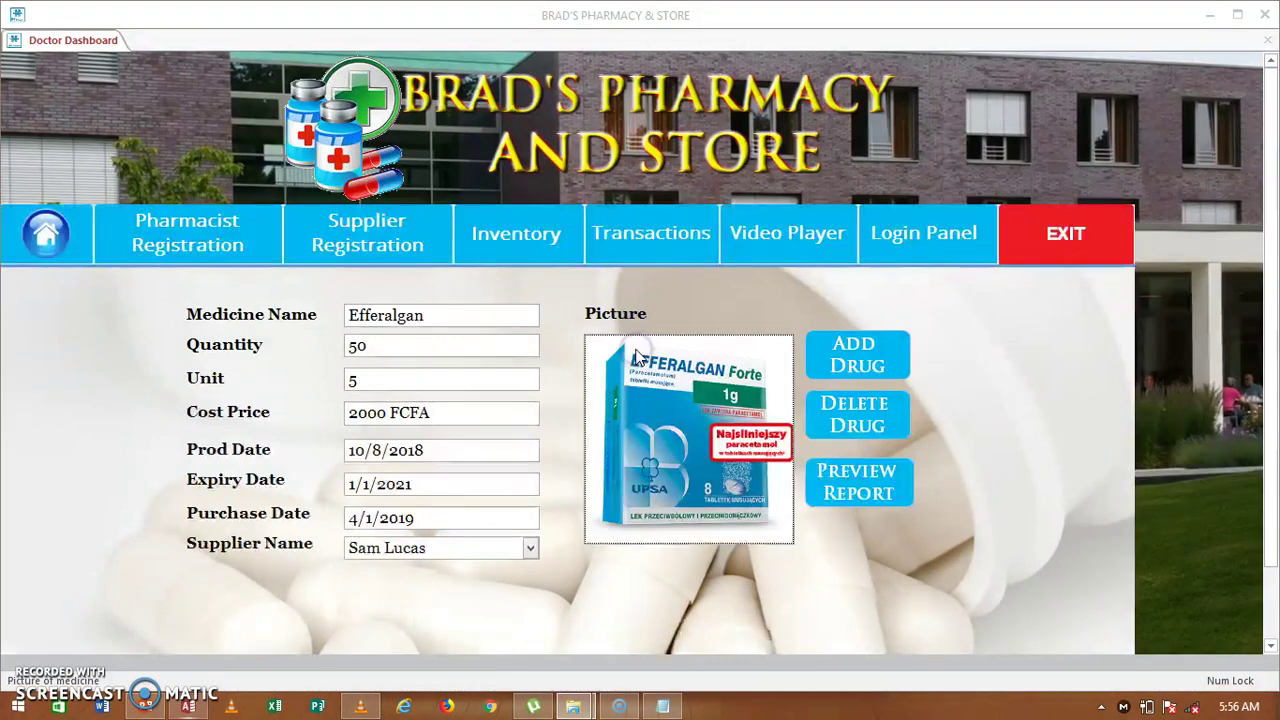
click(843, 492)
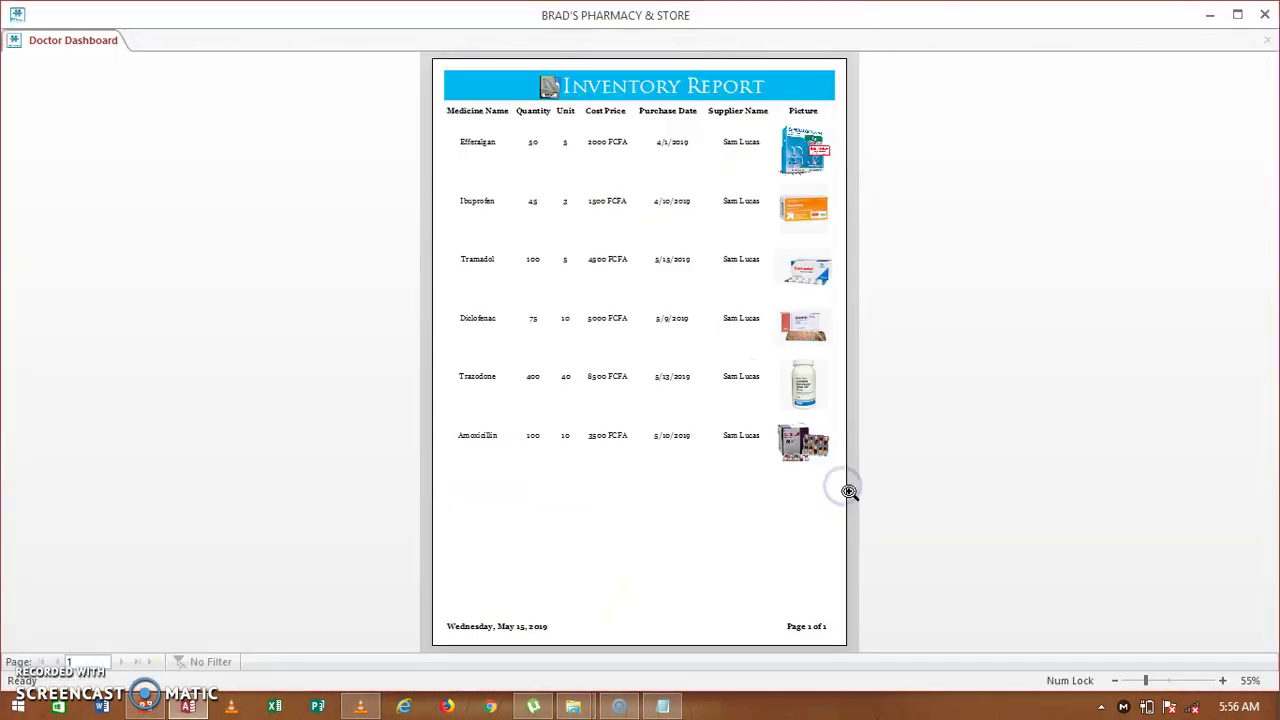
click(686, 343)
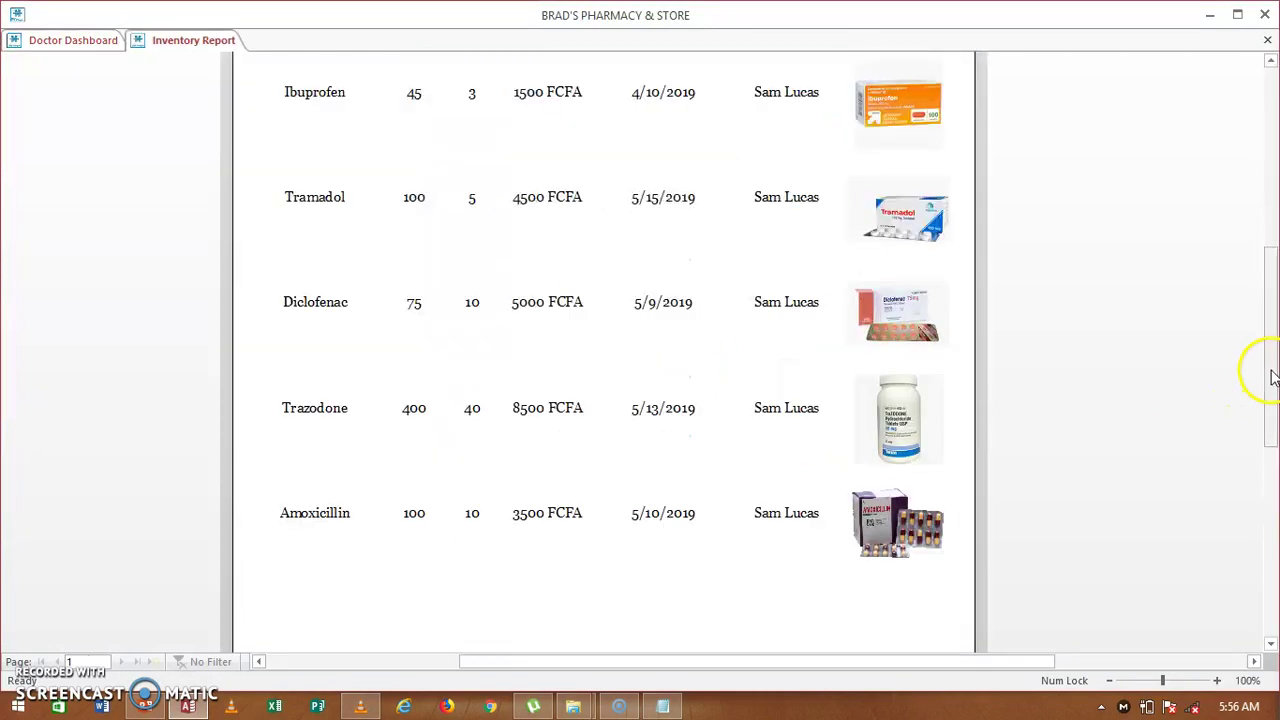
drag(1271, 371, 1263, 300)
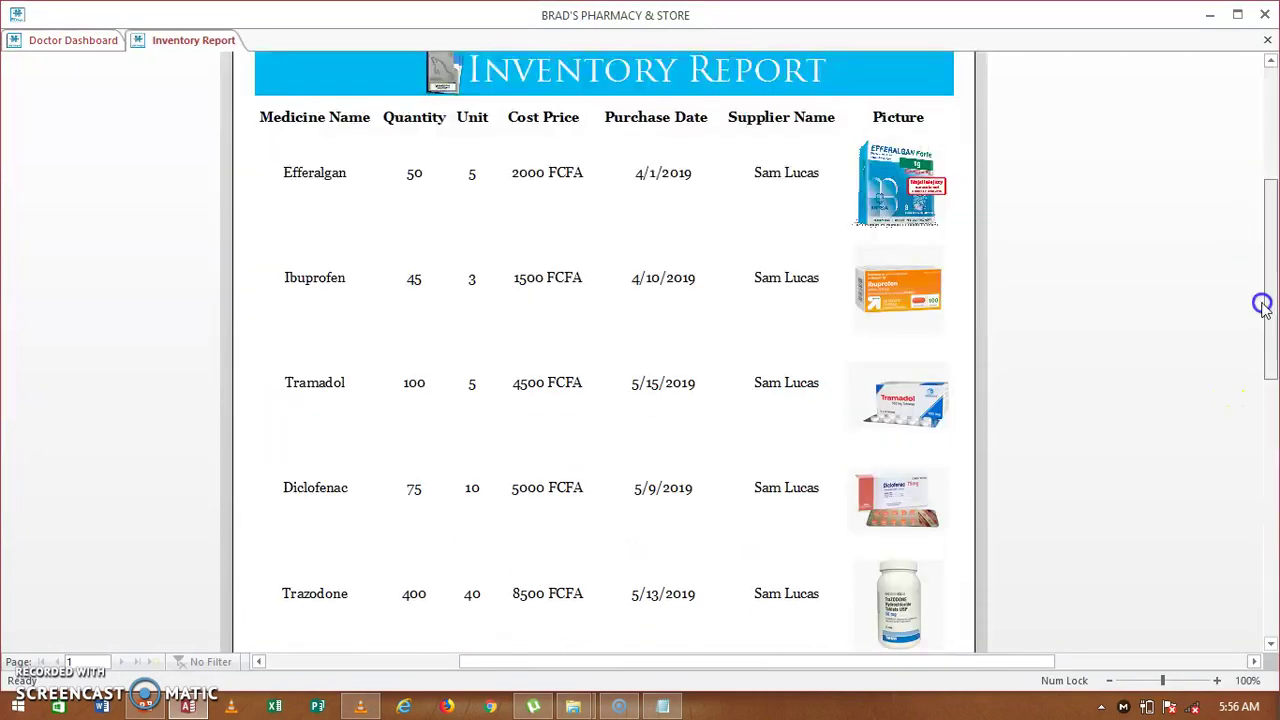
right_click(219, 50)
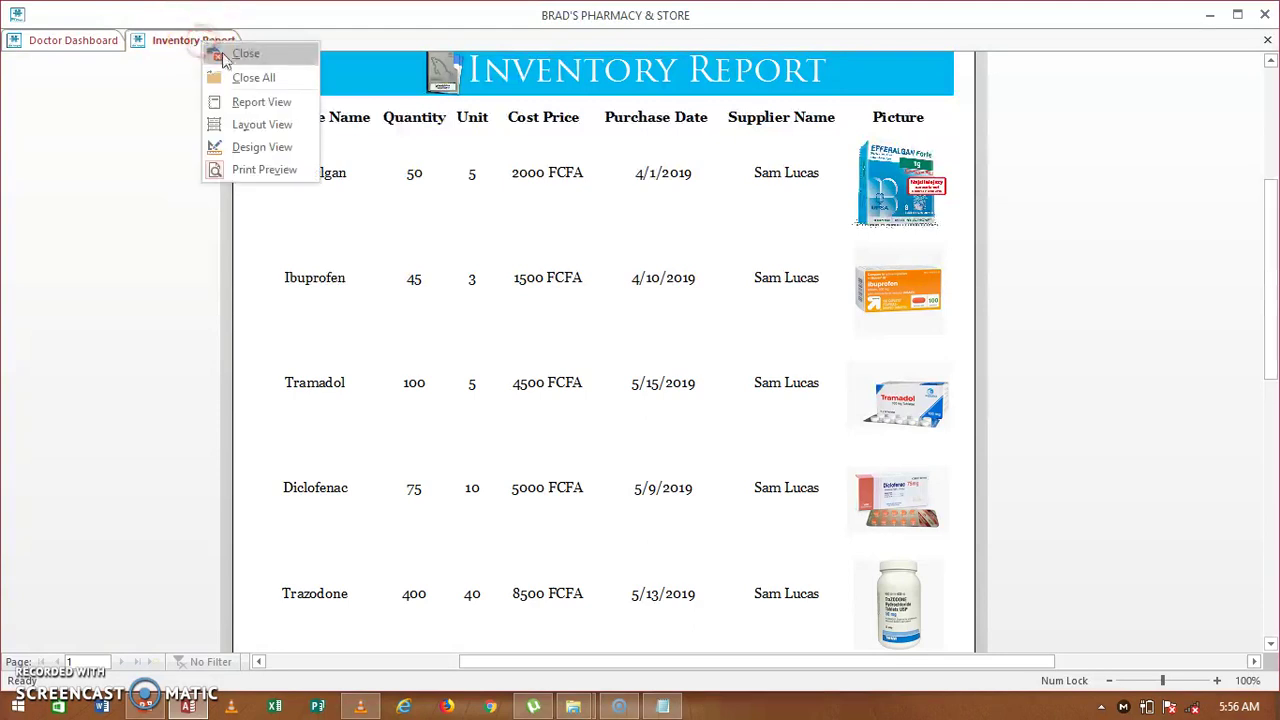
click(232, 52)
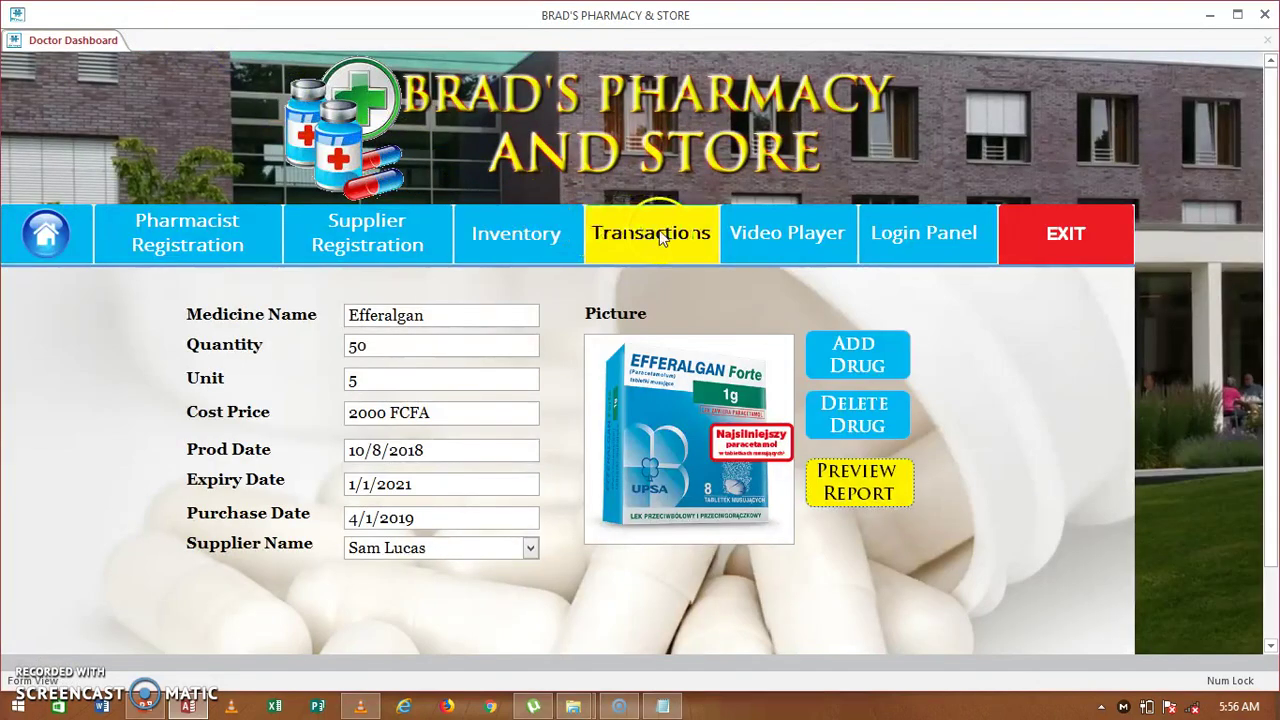
Browse the Transactions and Payment Records views, then switch to the Video Player page
click(658, 233)
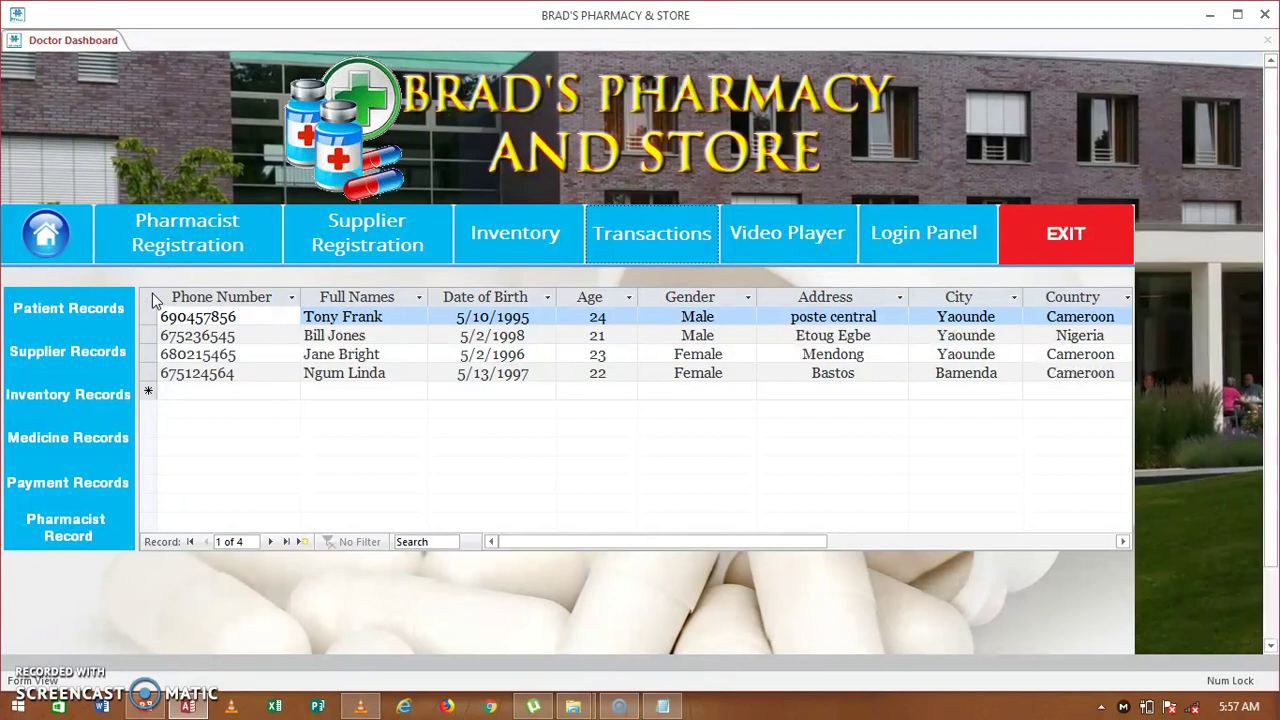
click(91, 484)
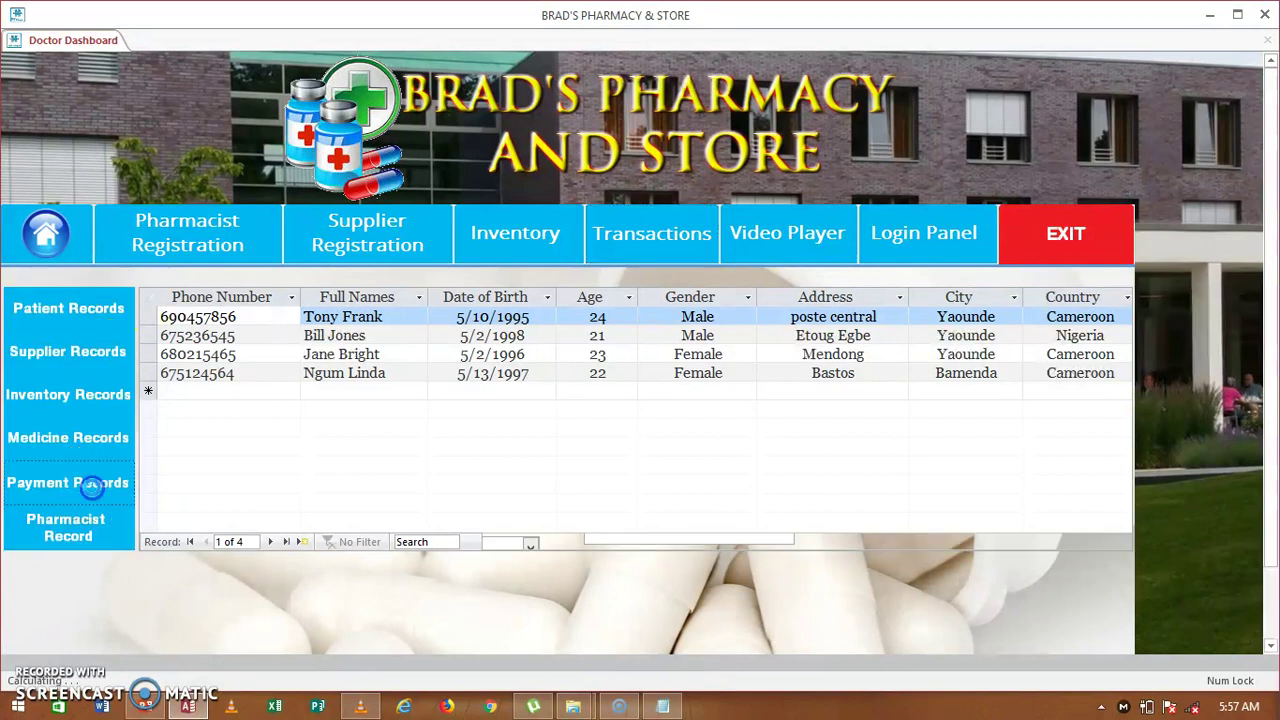
click(757, 238)
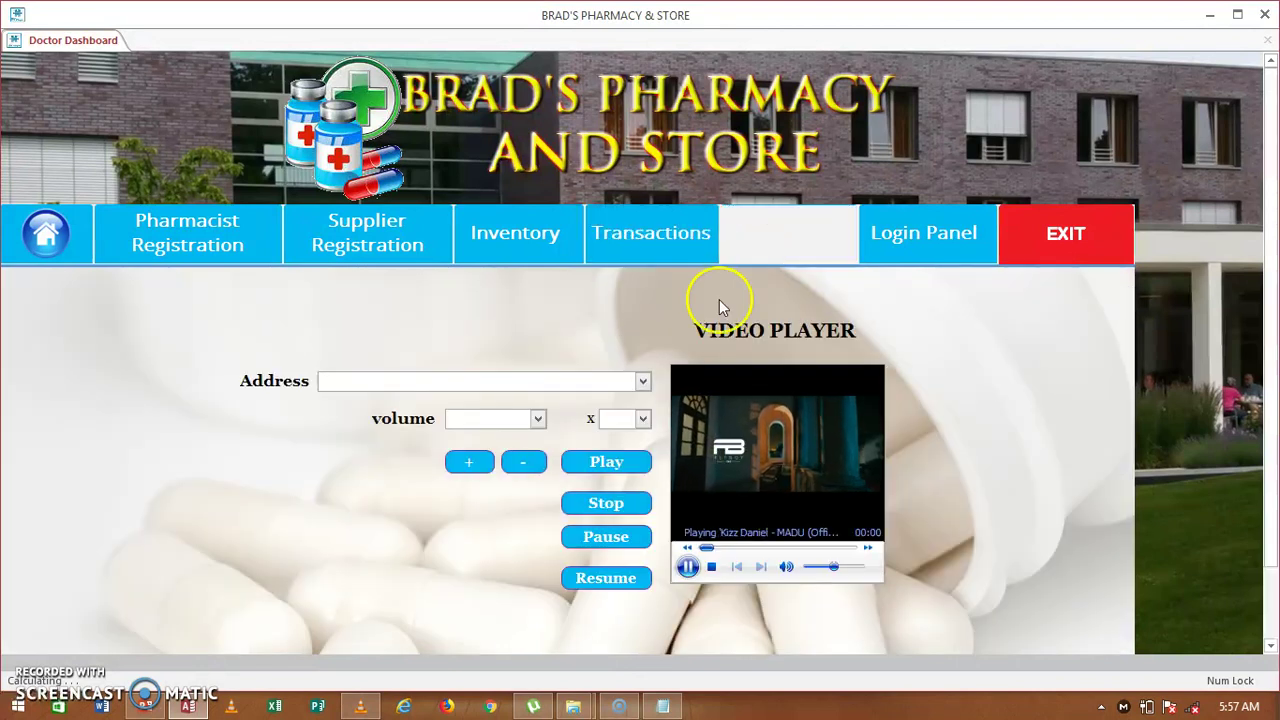
Stop the video, check the Address list of saved media paths, and minimize Access
click(605, 500)
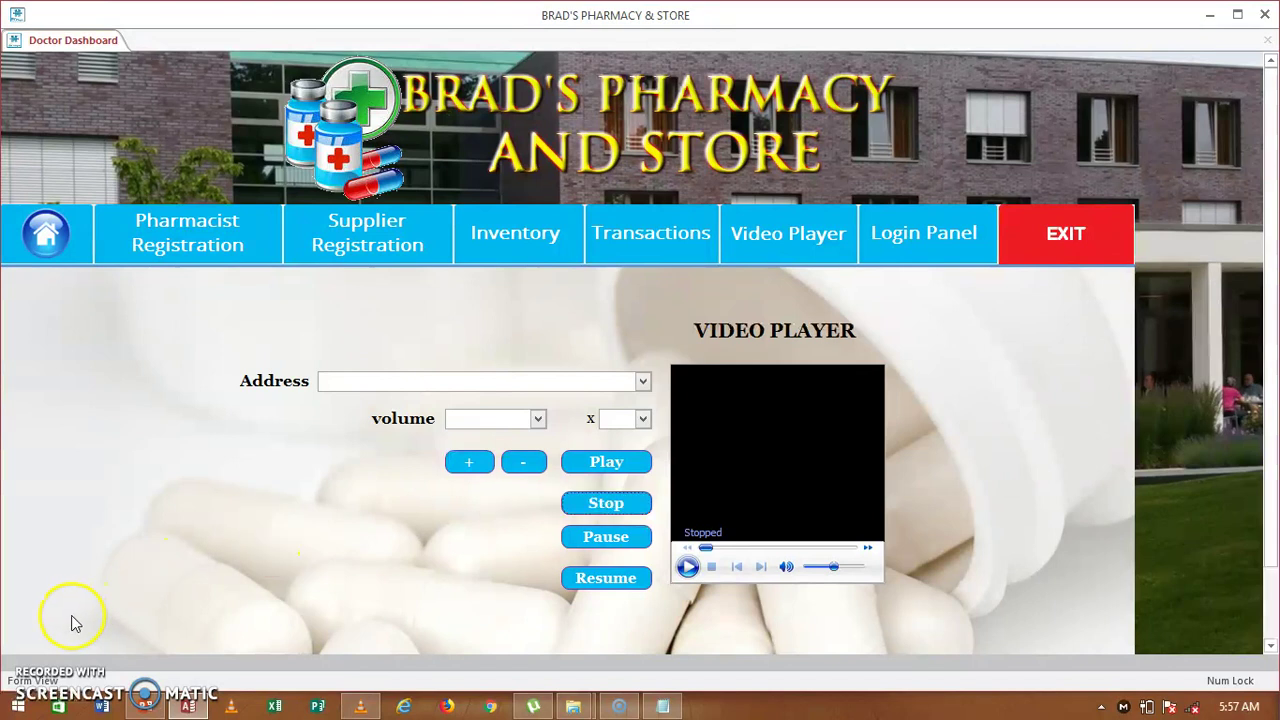
click(643, 384)
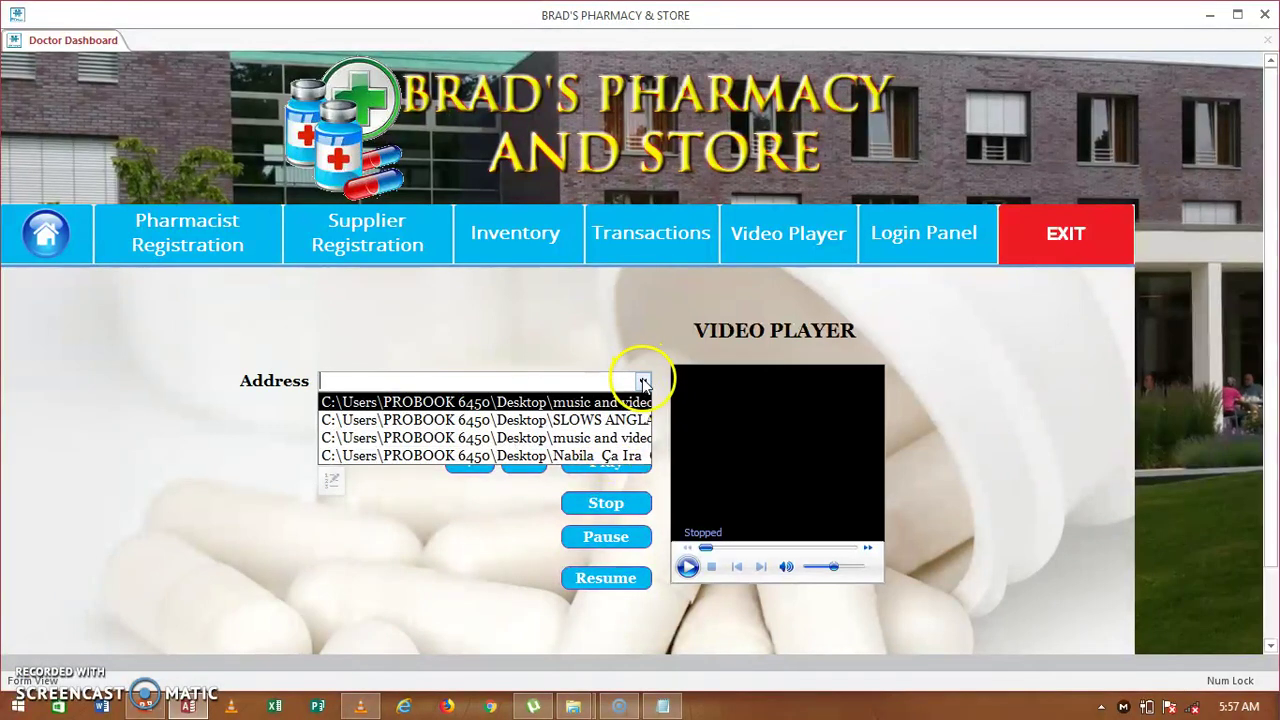
click(643, 384)
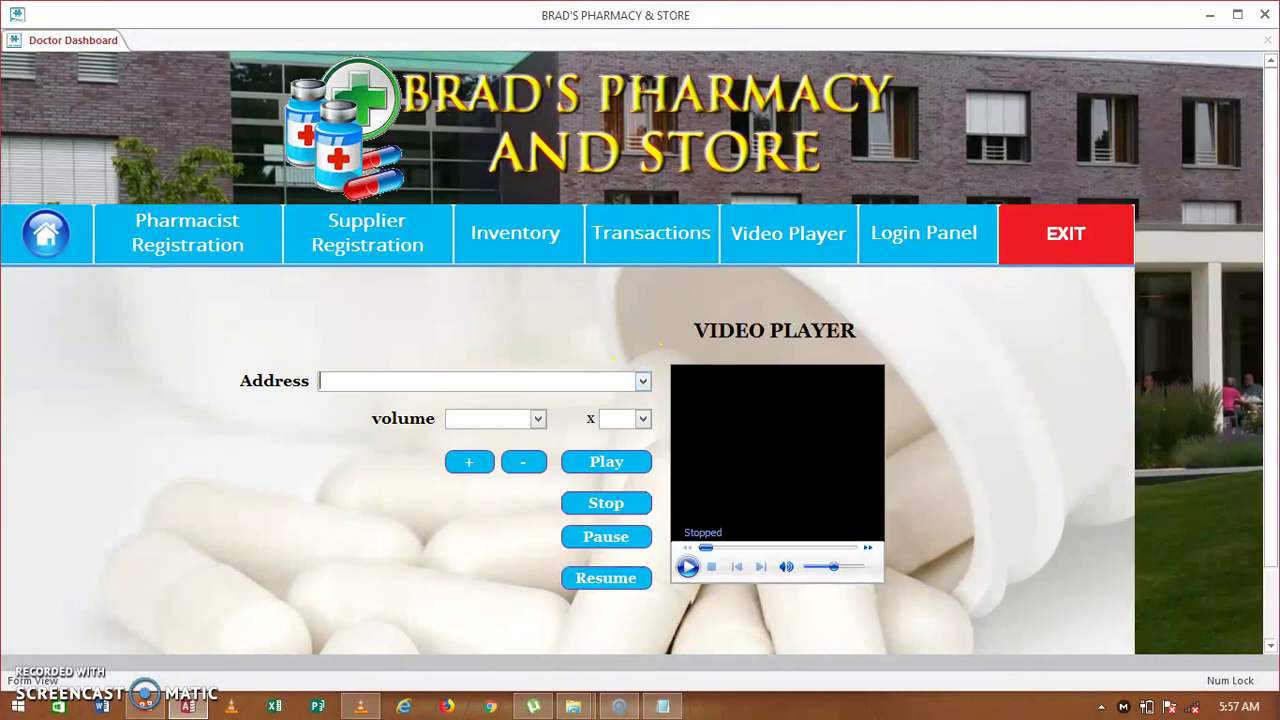
click(1207, 15)
Open the desktop MP3's Properties, select its Desktop location path, and return to Access
click(774, 291)
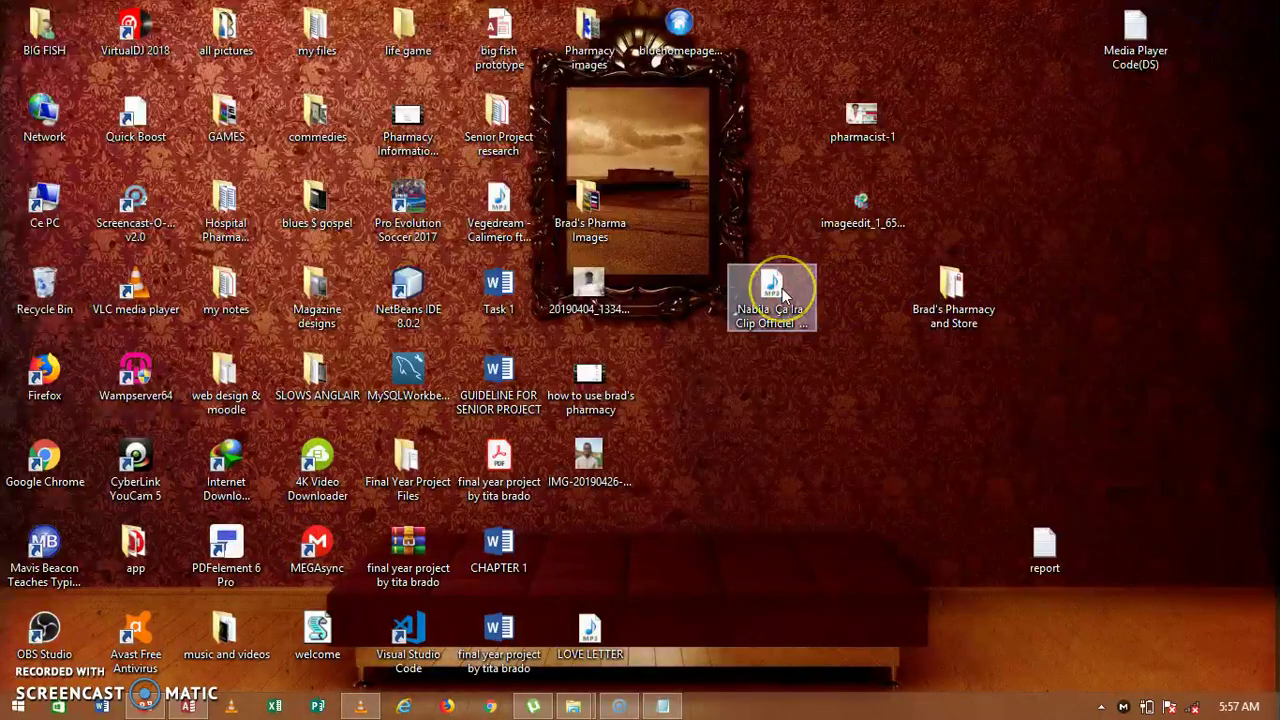
right_click(783, 291)
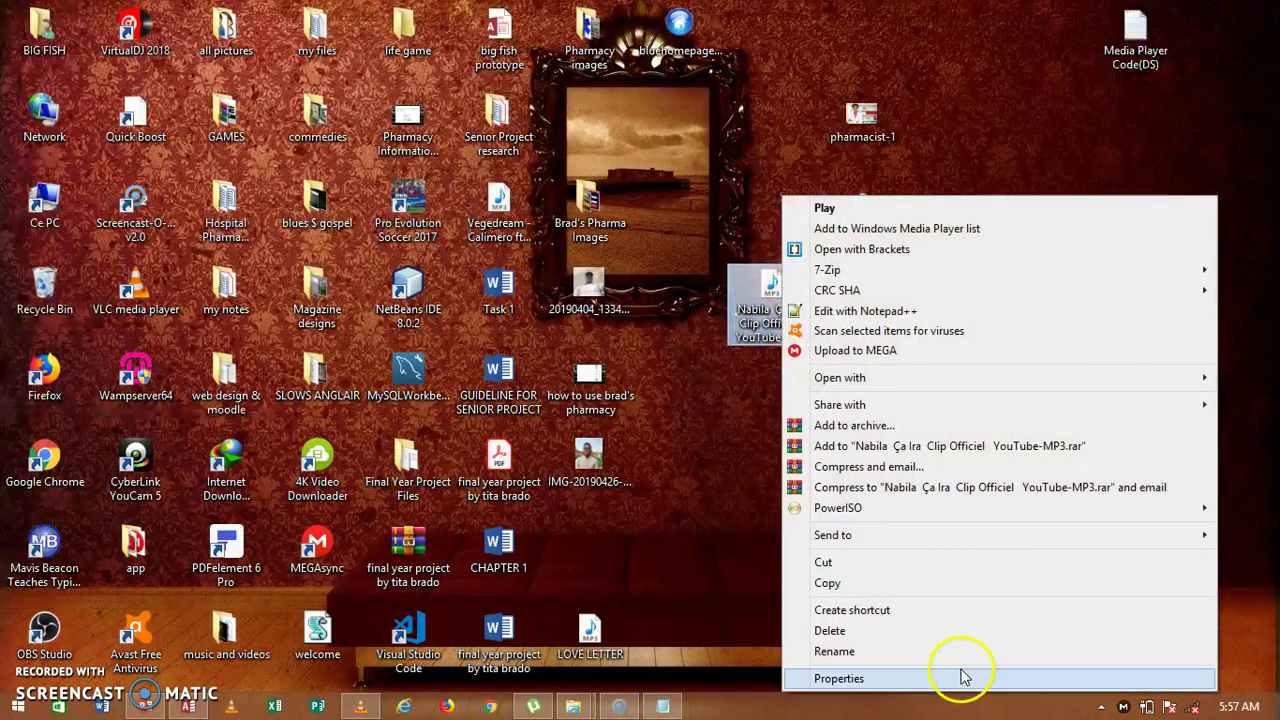
click(909, 678)
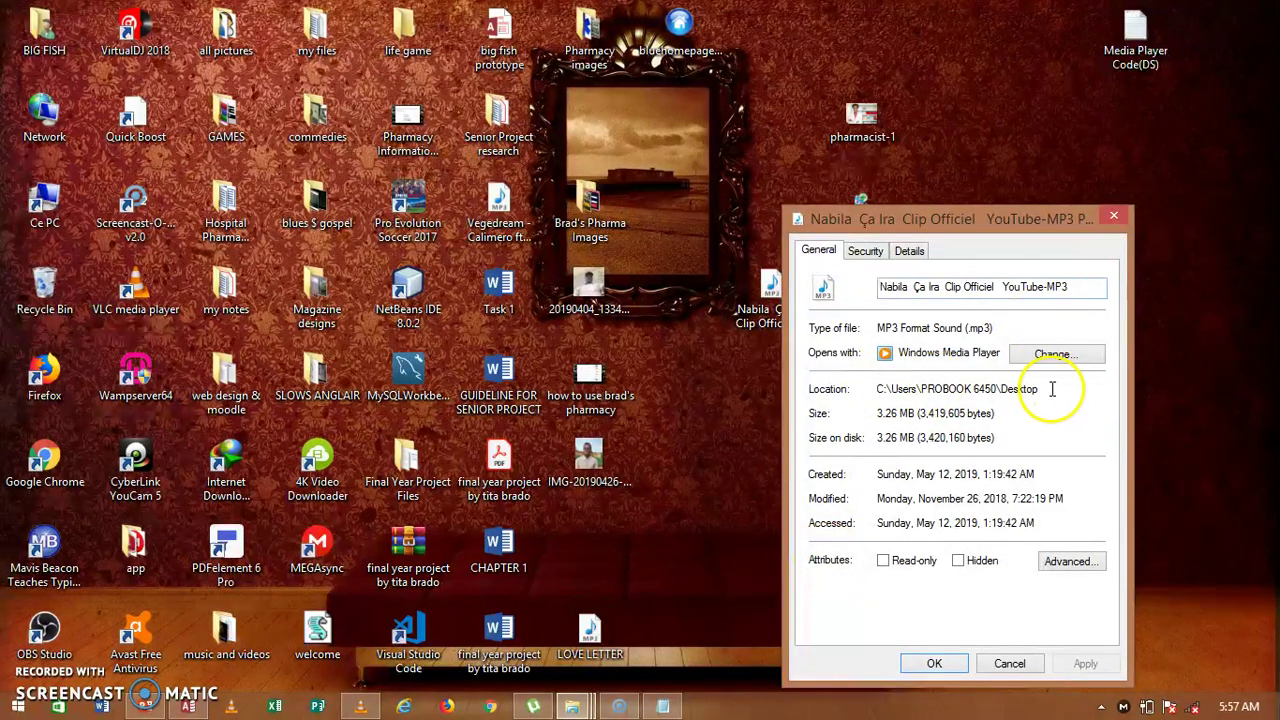
drag(1120, 390, 878, 389)
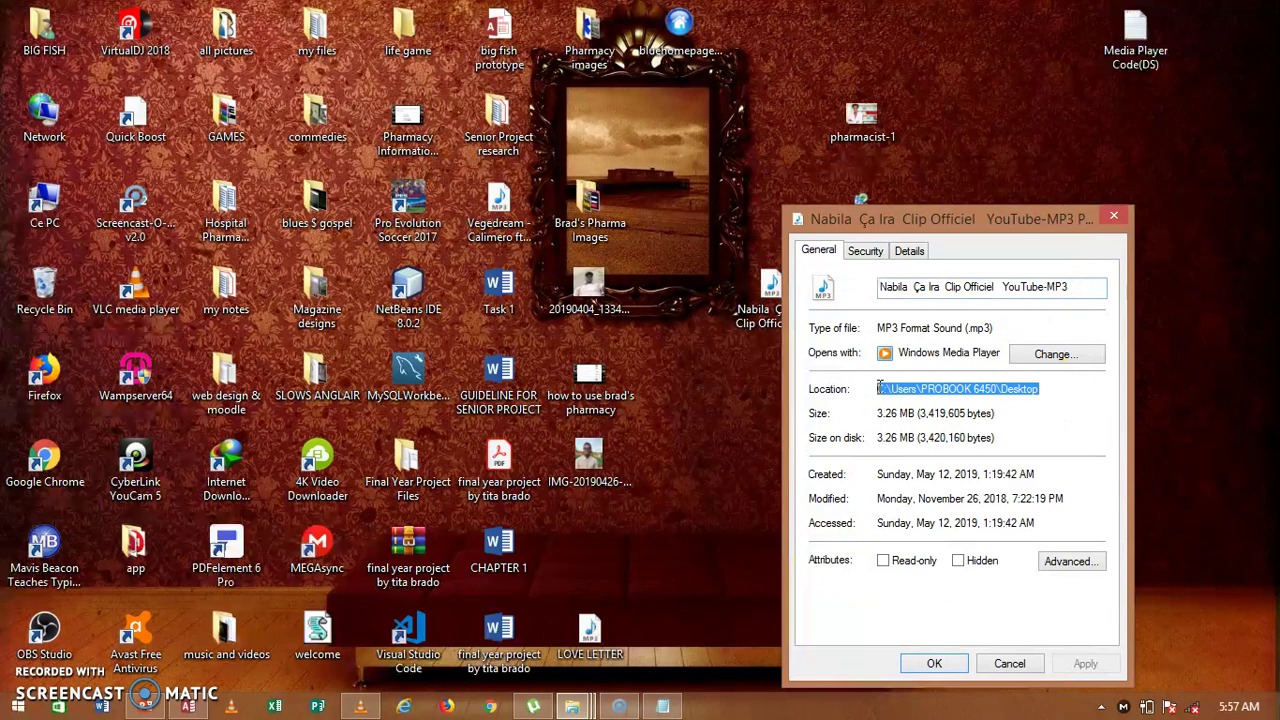
click(188, 706)
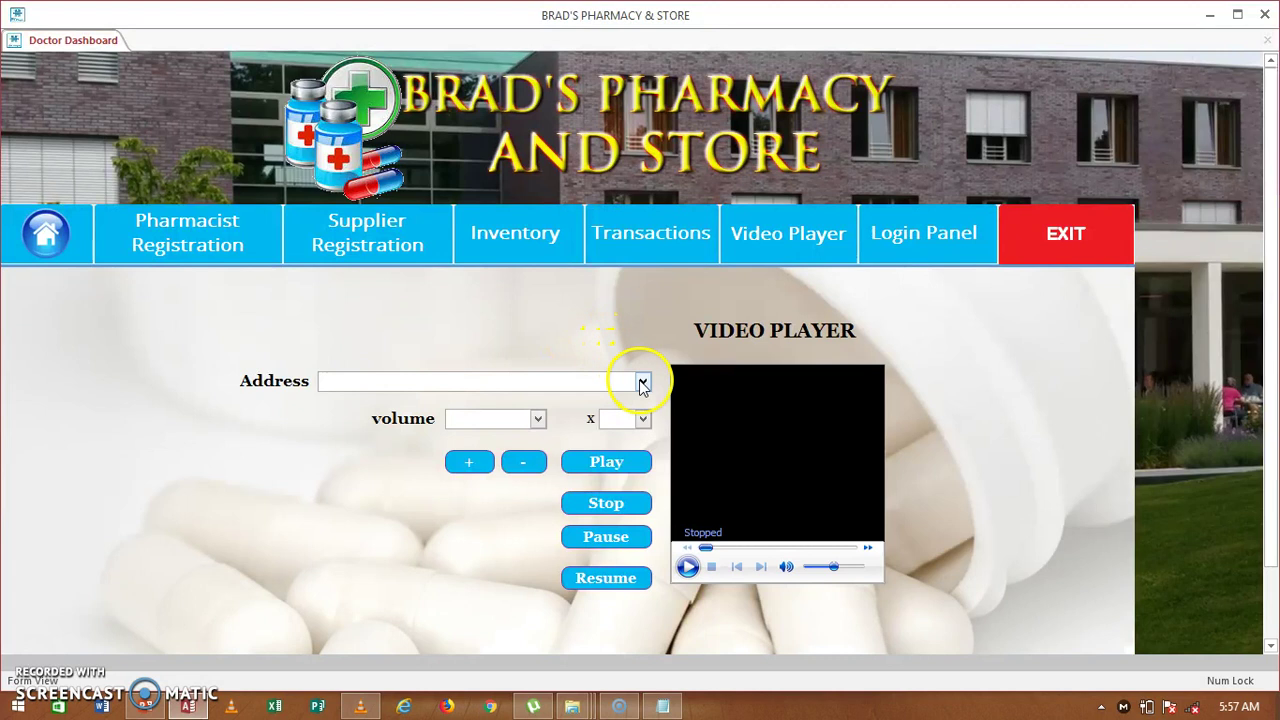
Add a Desktop path entry for 'Nabila Ça Ira Clip Officiel YouTube-MP3.mp3' to the Address list
click(643, 381)
click(333, 480)
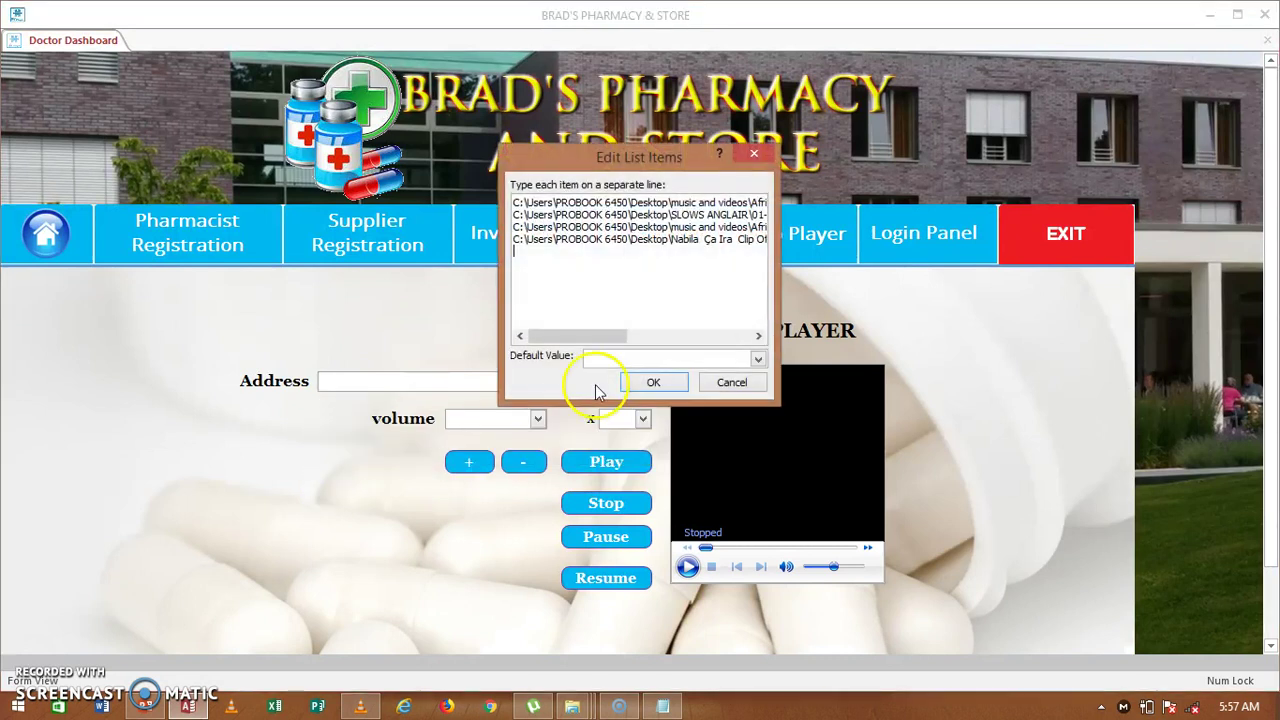
text(C:\Users\PROBOOK 6450\Desktop\)
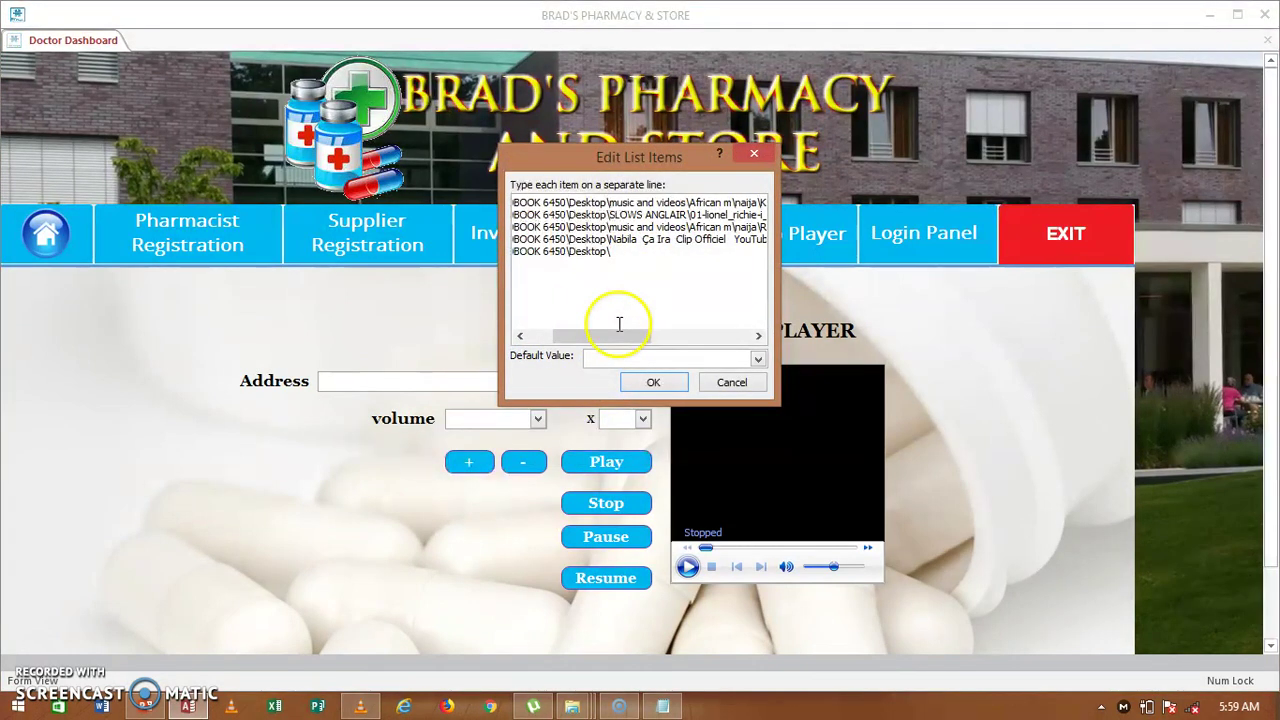
mouse_move(572, 706)
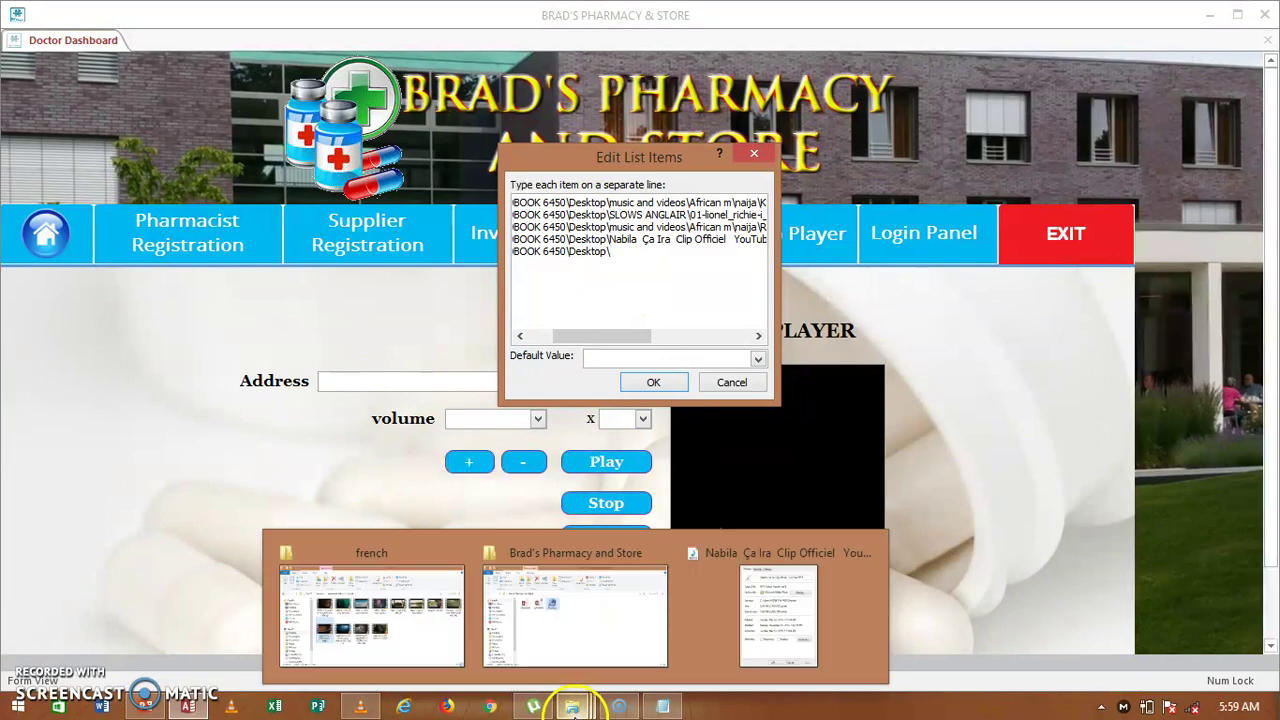
click(745, 630)
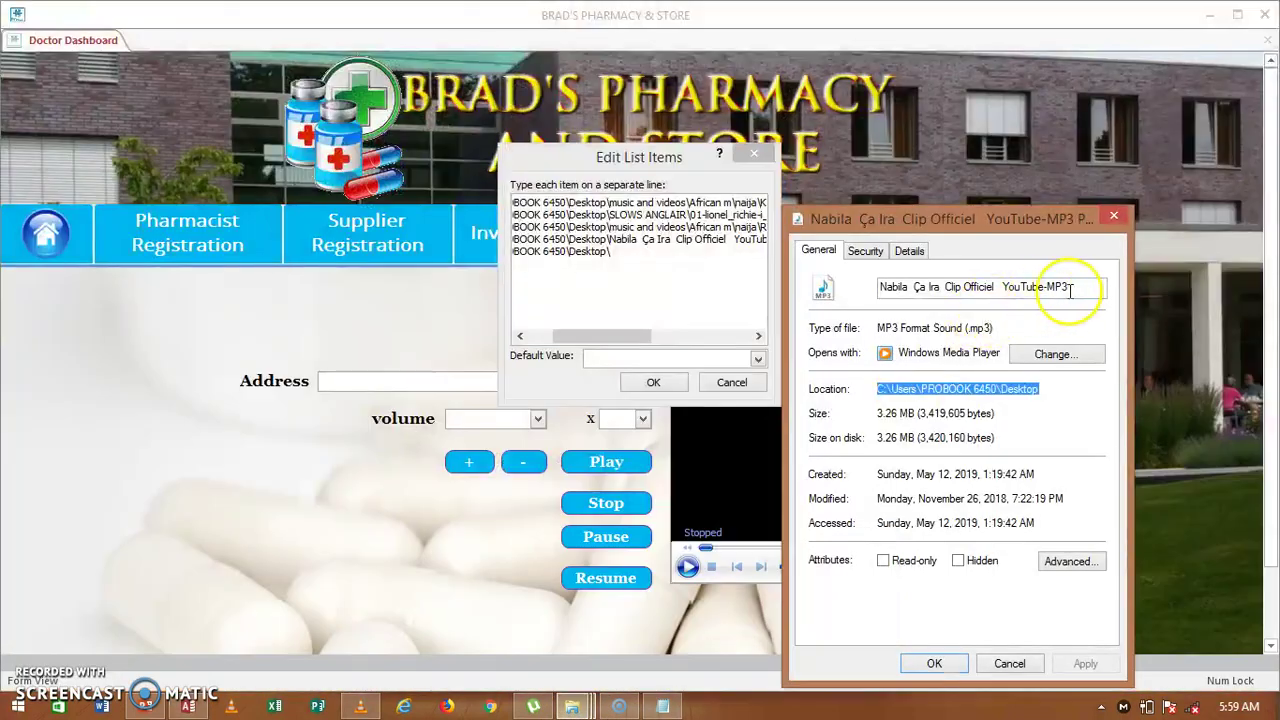
drag(1070, 290, 868, 288)
key(ctrl+c)
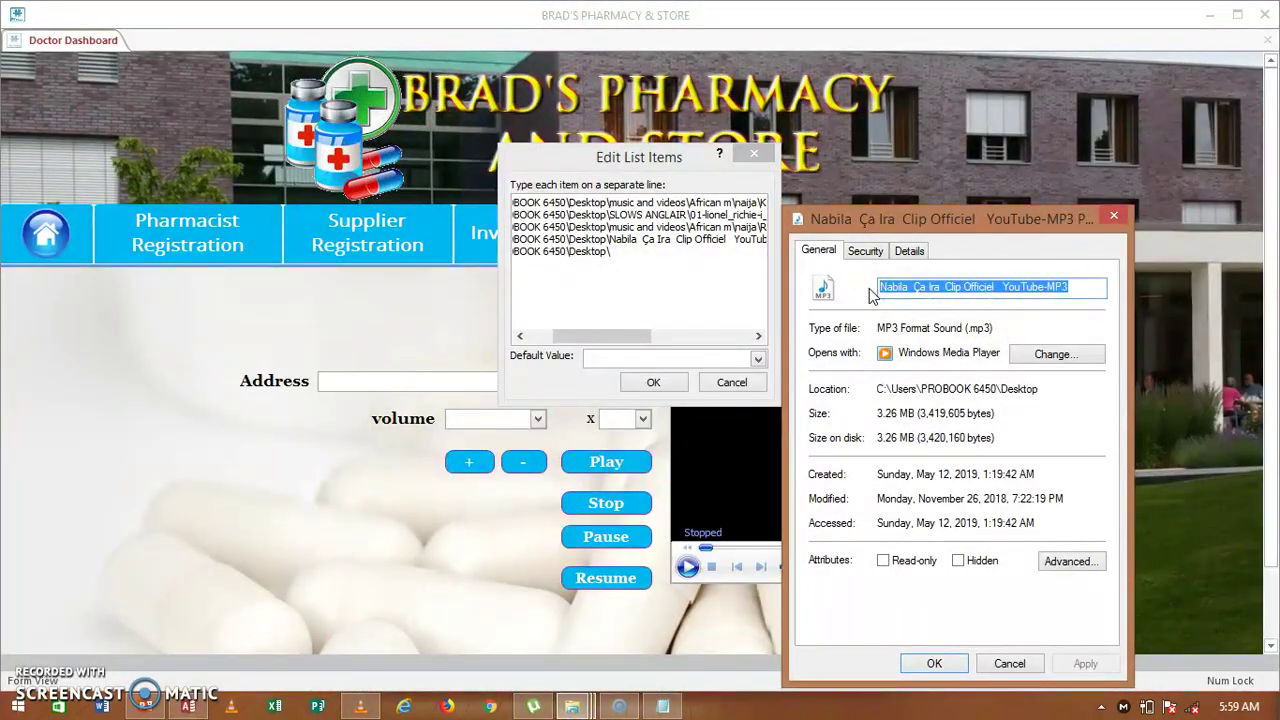
click(645, 252)
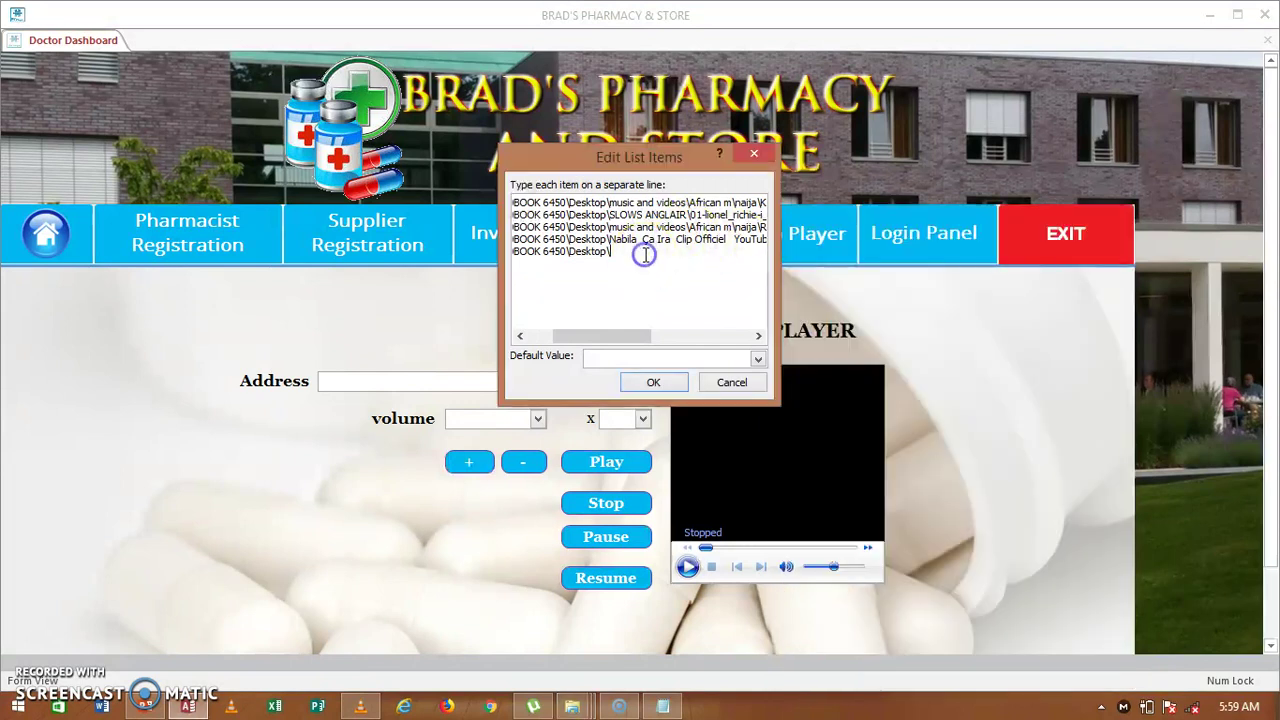
key(ctrl+v)
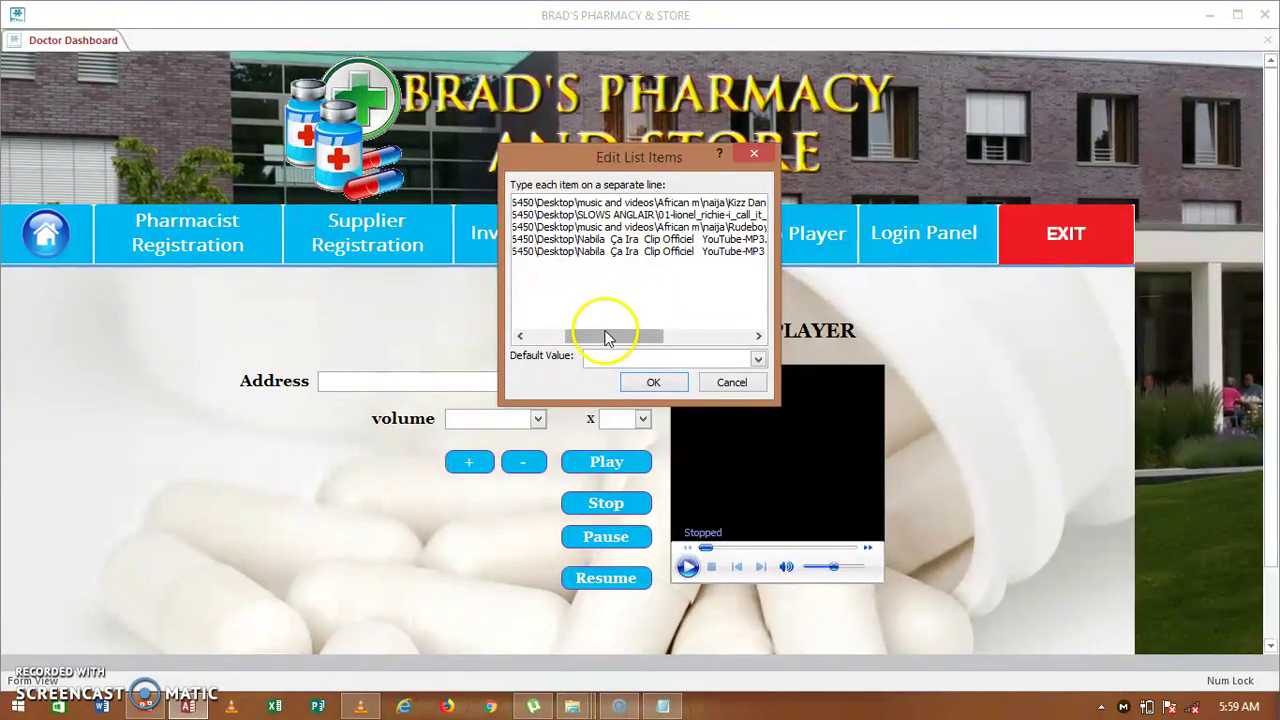
drag(606, 336, 645, 340)
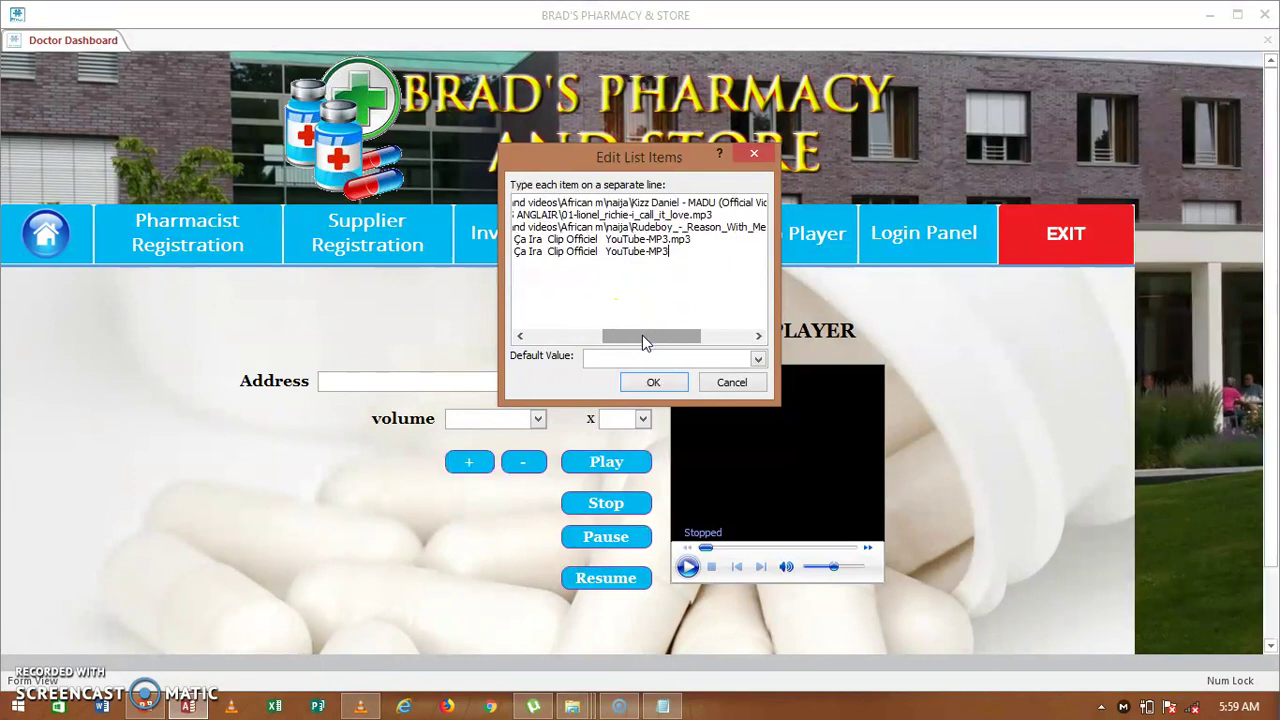
text(.mp3)
click(652, 382)
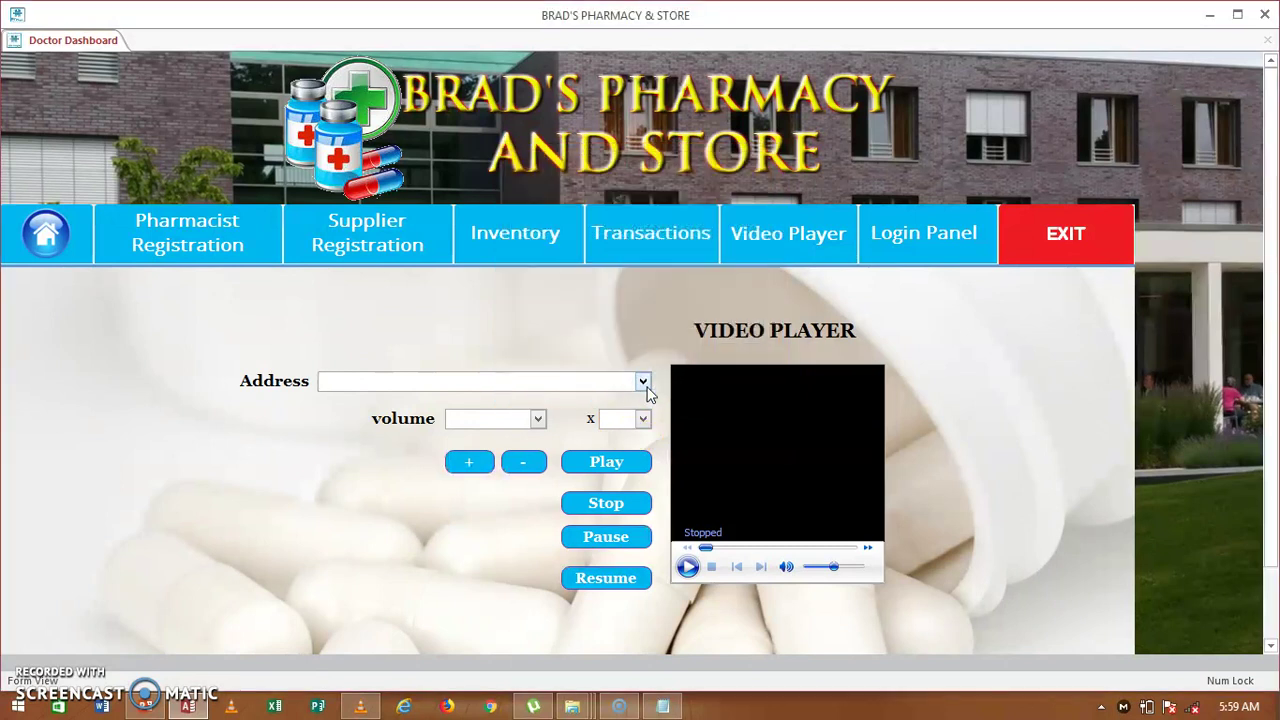
Load the Nabila Ça Ira file path as the address, with volume 50 and playback speed 1
click(646, 384)
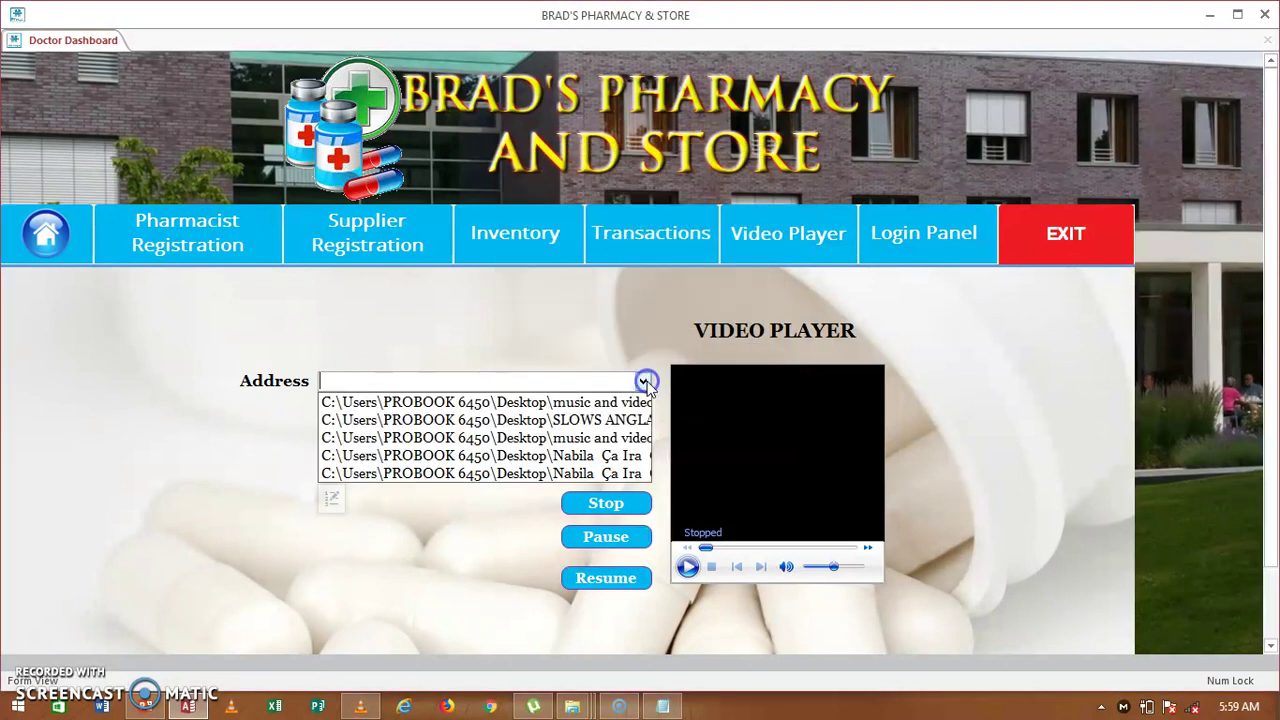
click(617, 476)
click(537, 420)
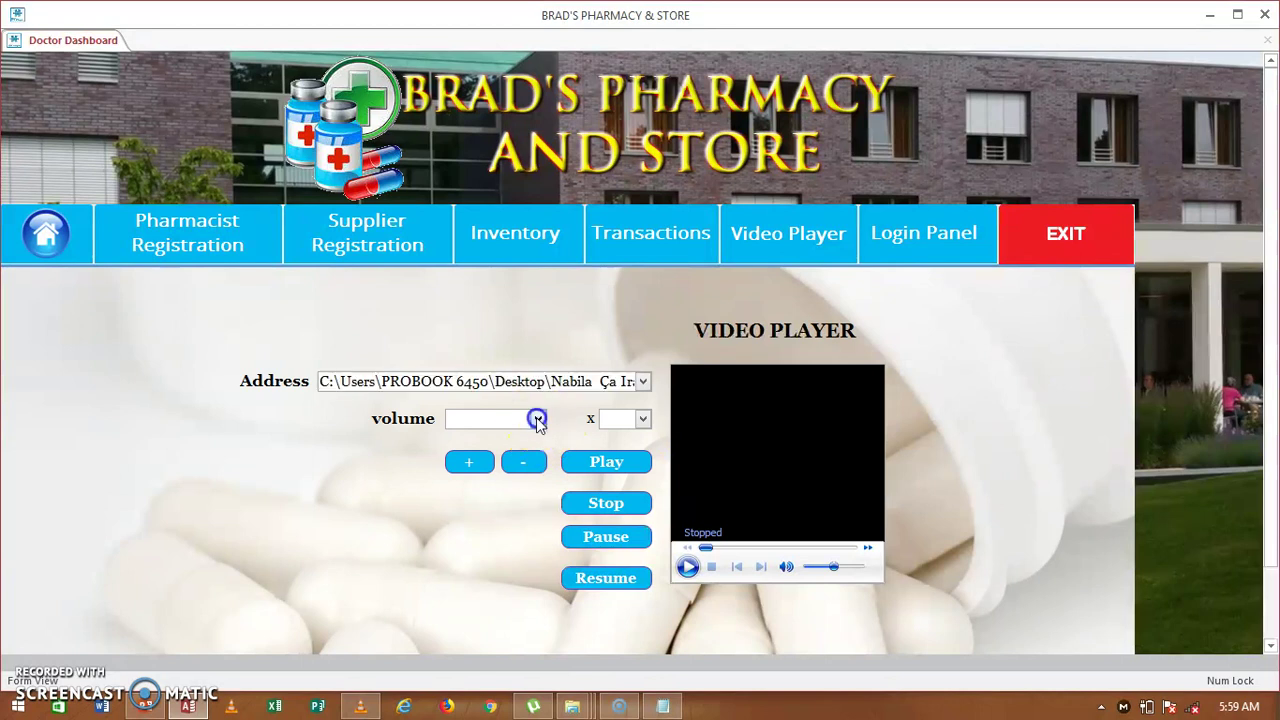
click(464, 457)
click(466, 461)
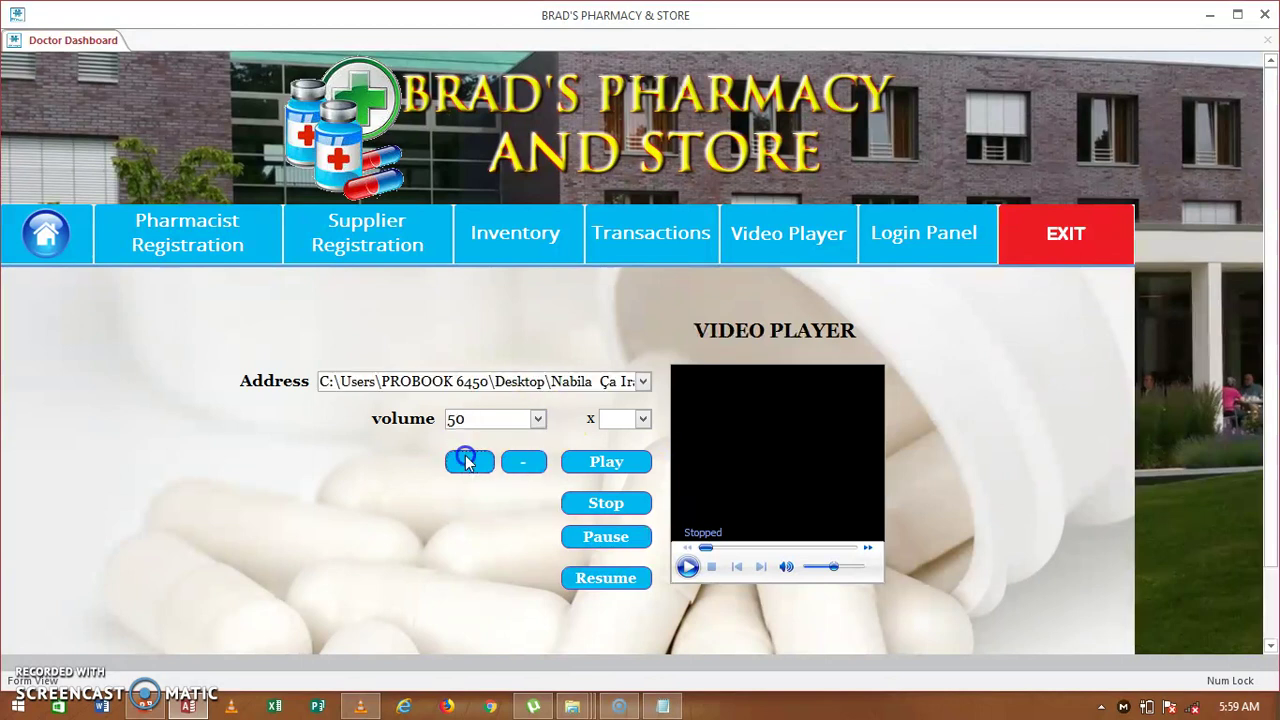
click(466, 459)
click(523, 461)
click(644, 420)
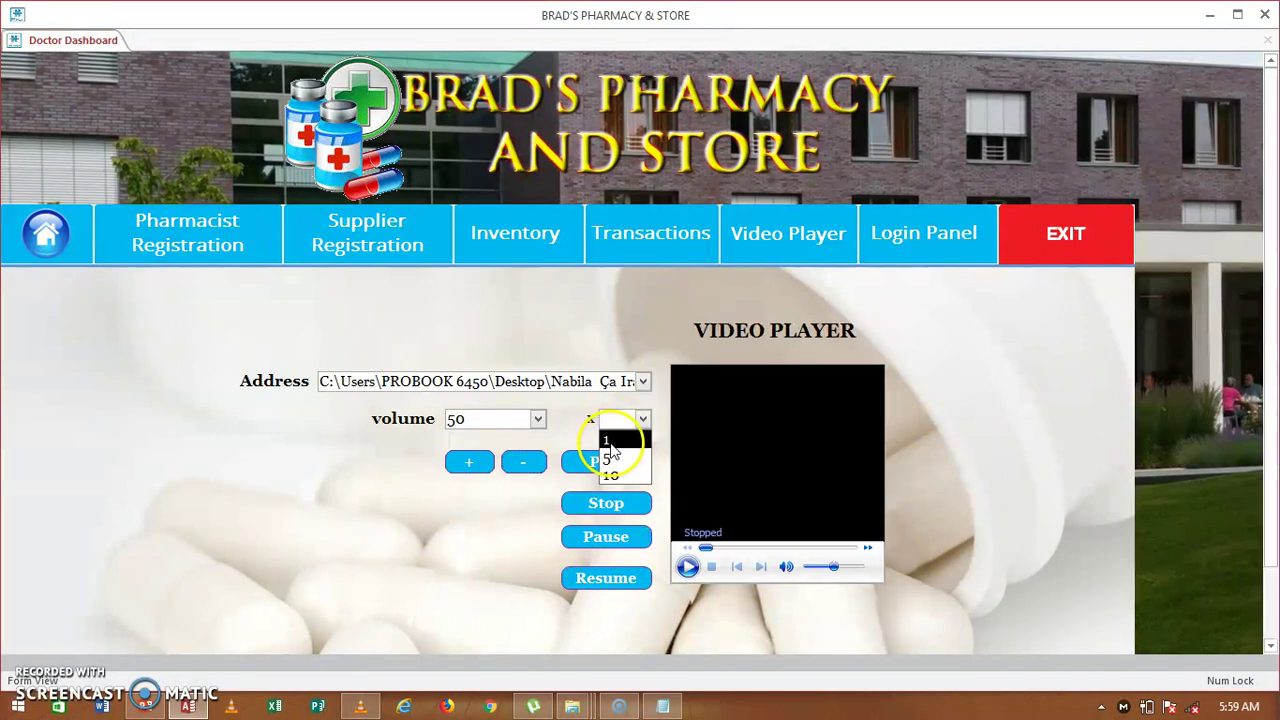
click(610, 443)
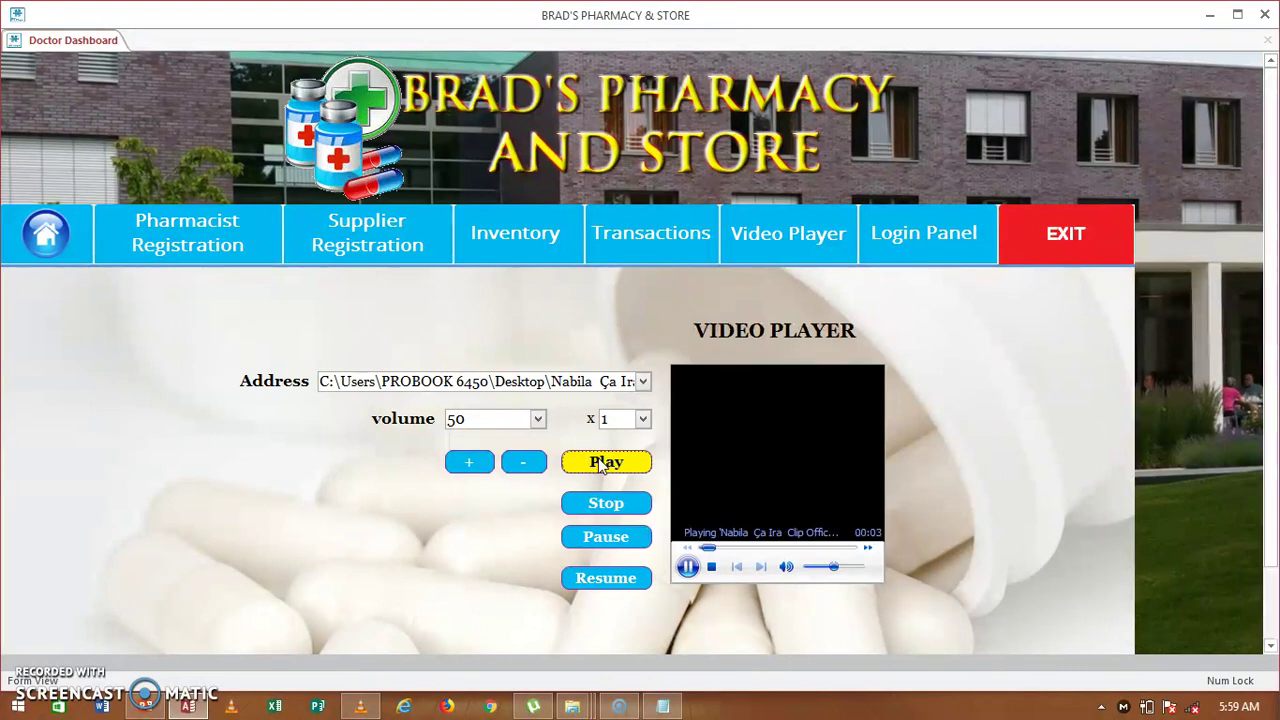
Pause the playing track, resume it, then stop it
click(588, 533)
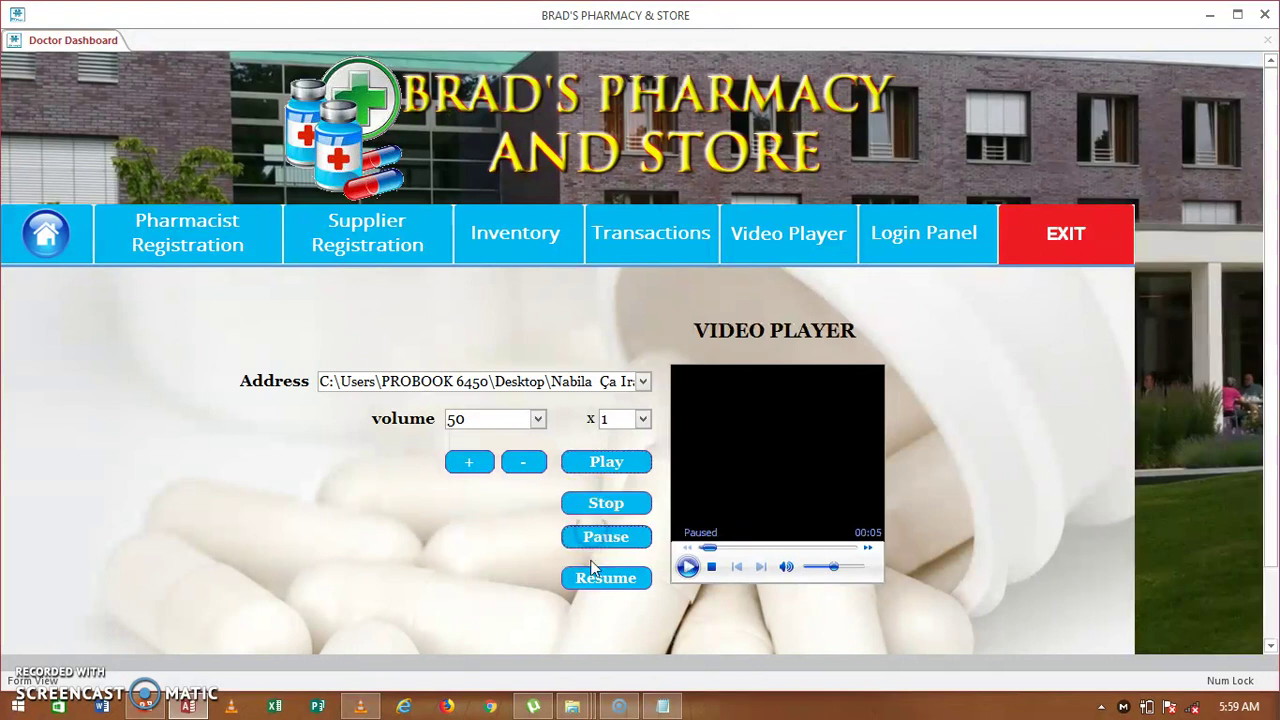
click(590, 577)
click(607, 515)
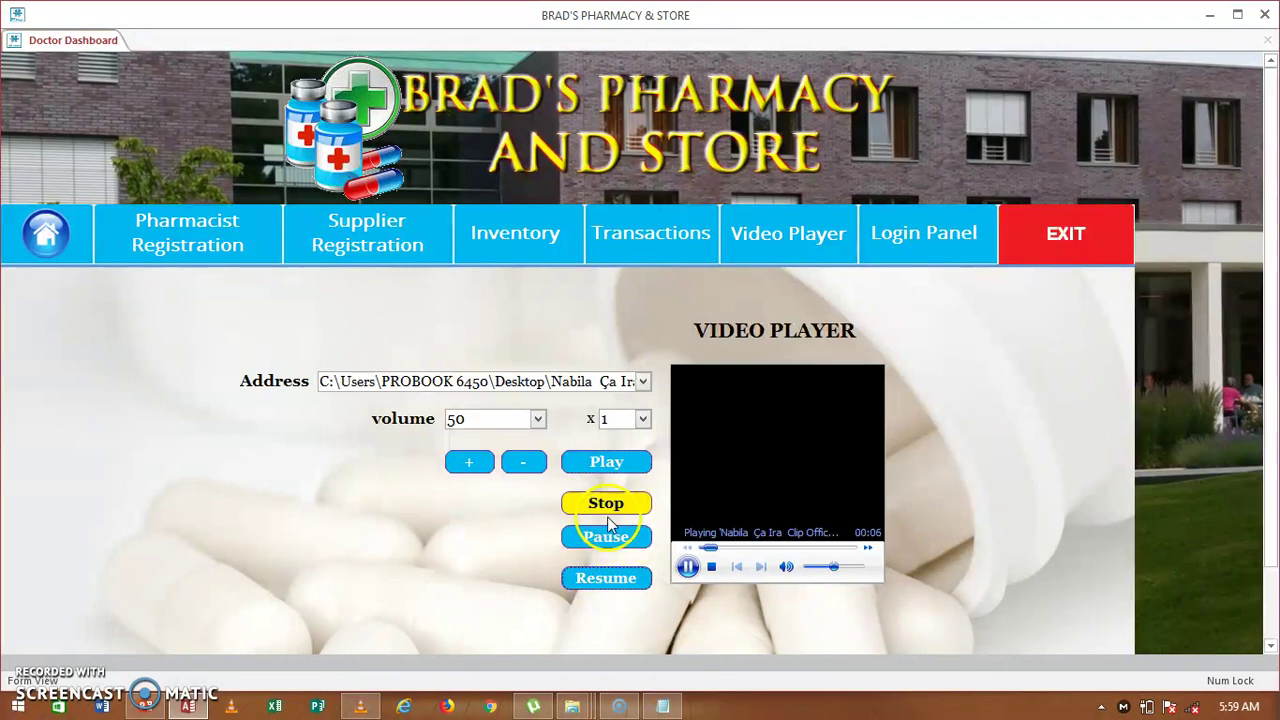
click(585, 511)
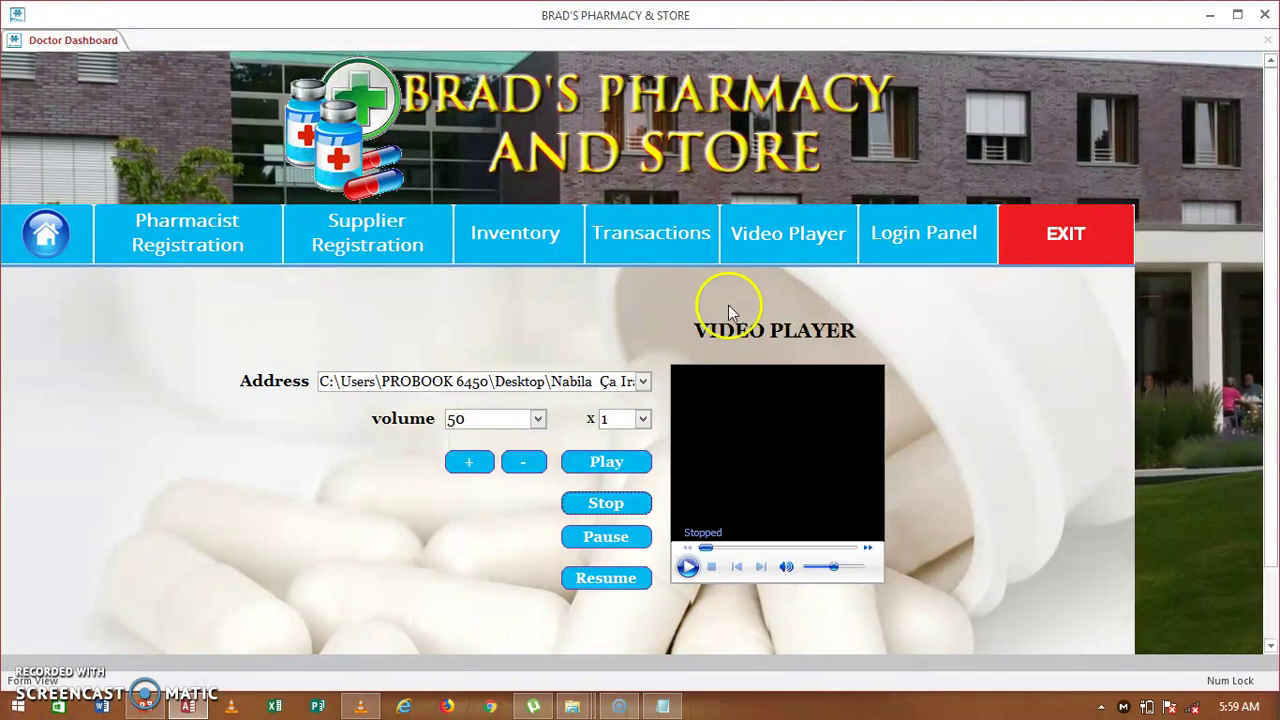
Close the MP3 file's properties and bring up the french folder window
click(1208, 14)
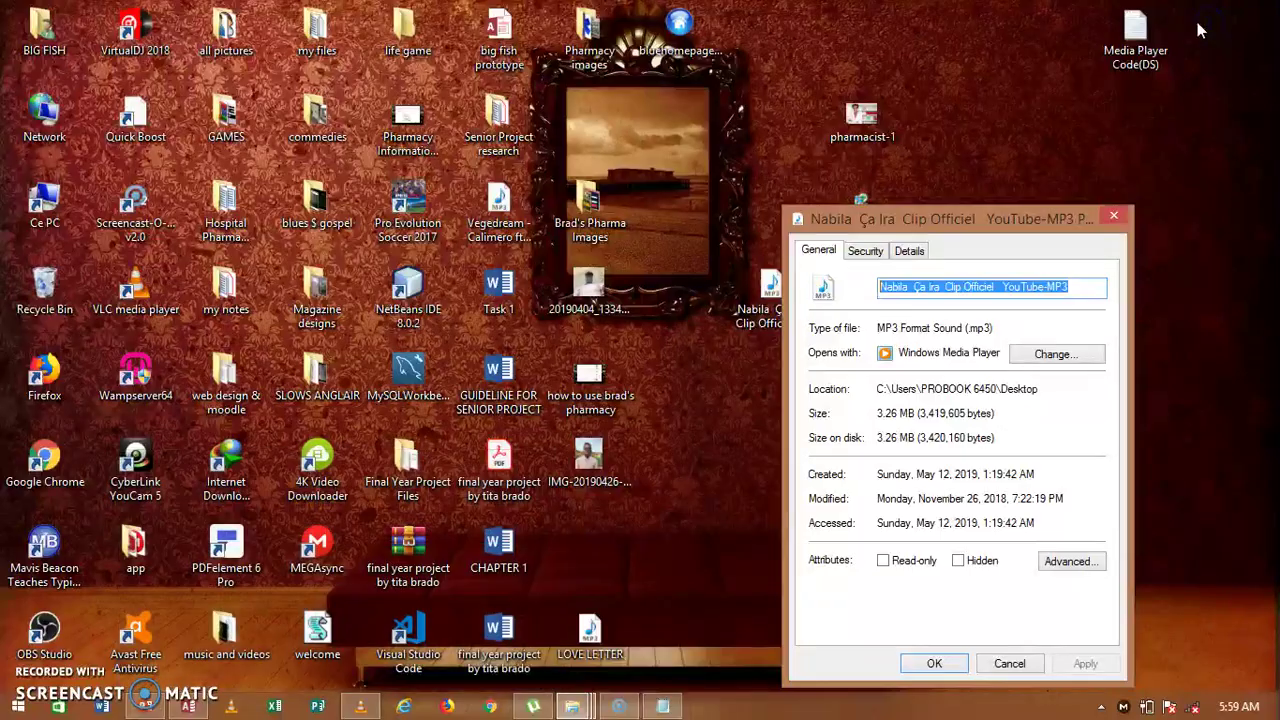
click(1113, 217)
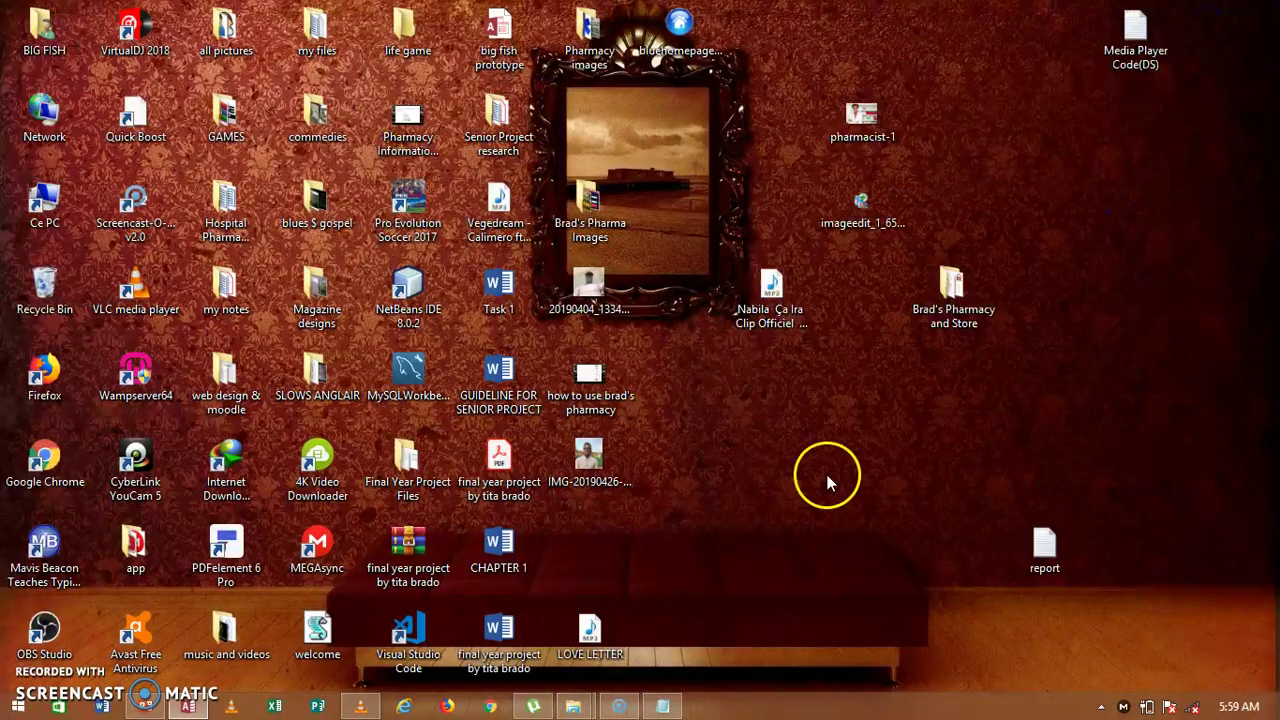
mouse_move(572, 703)
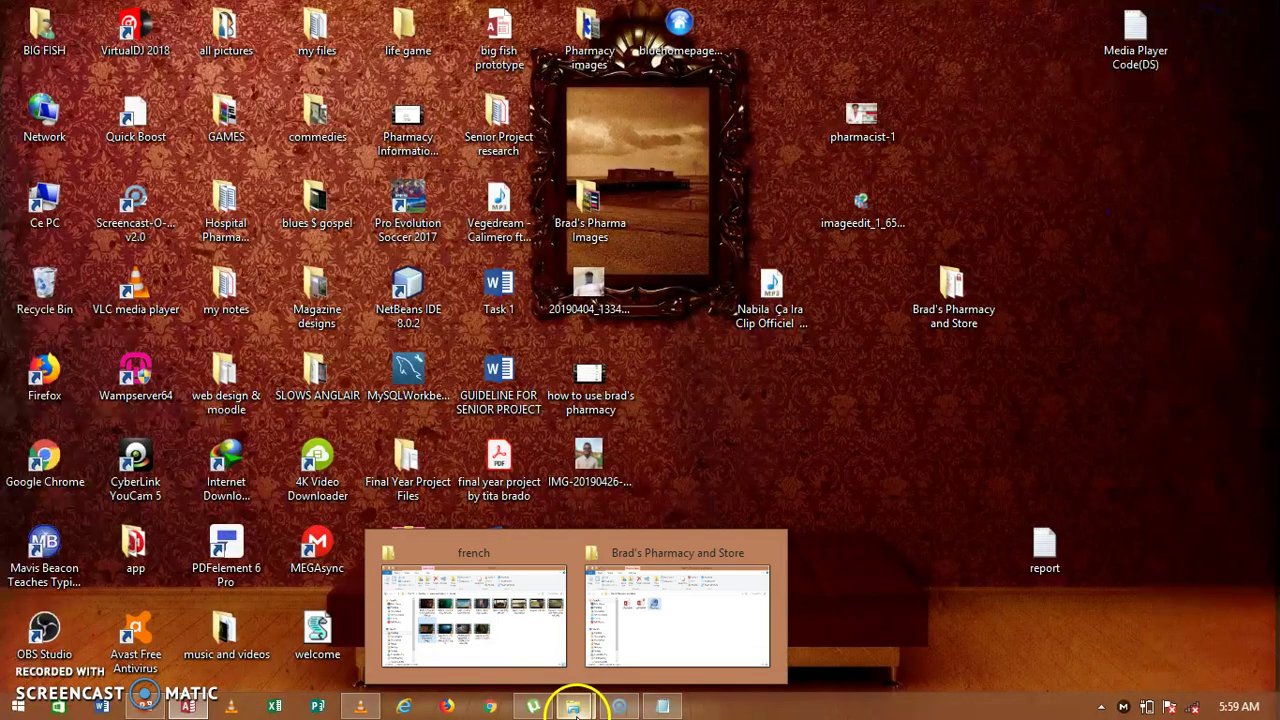
click(519, 650)
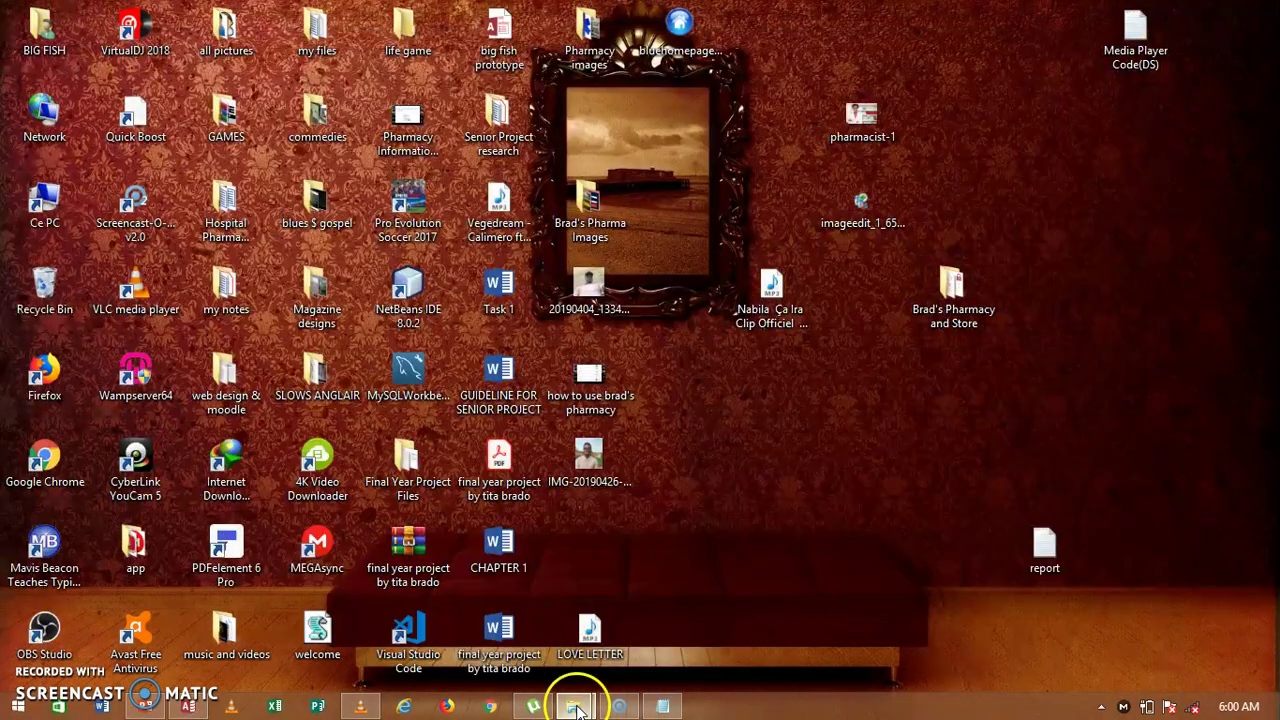
mouse_move(572, 700)
click(515, 660)
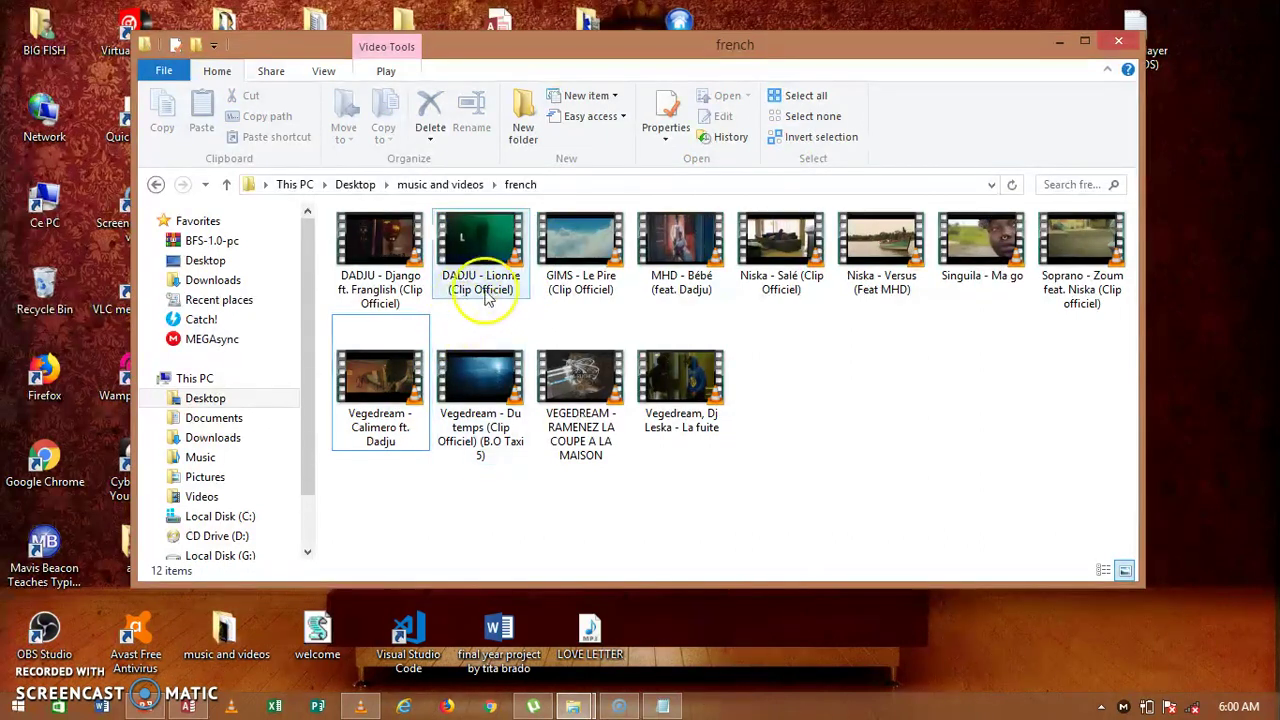
Select the folder location in the Vegedream - Calimero ft. Dadju video's properties, then return to Access
right_click(393, 400)
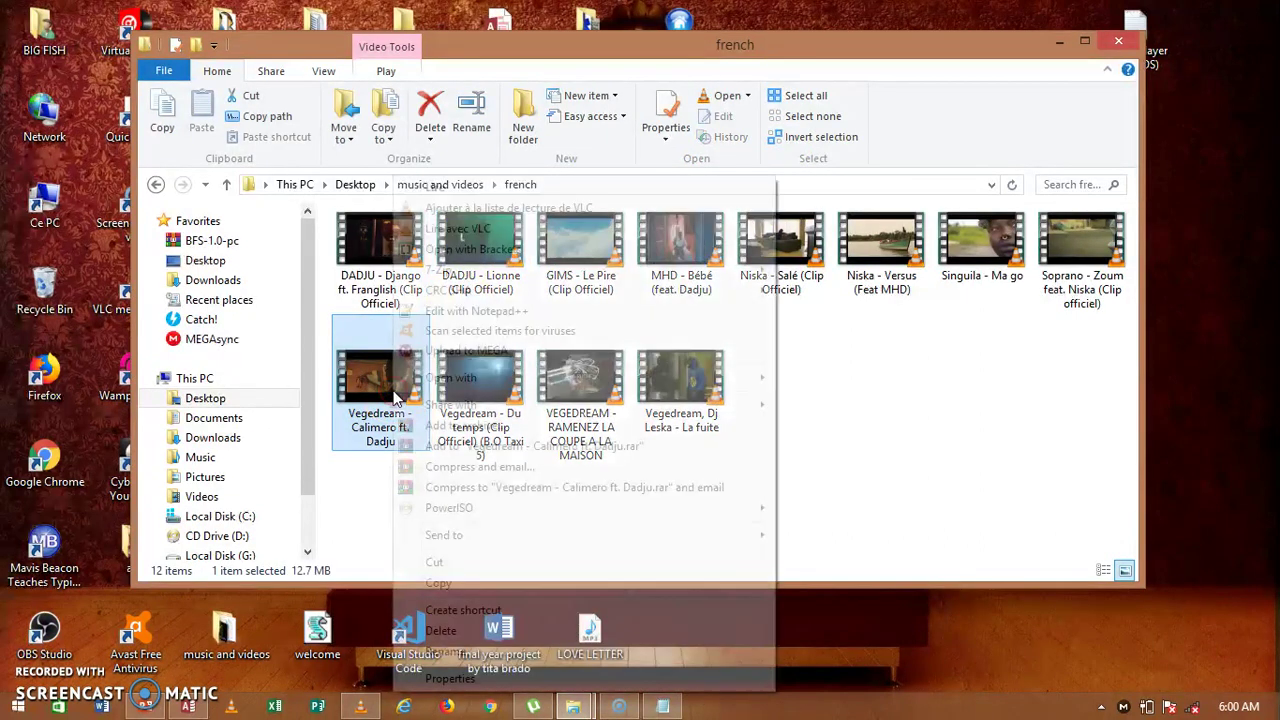
click(462, 679)
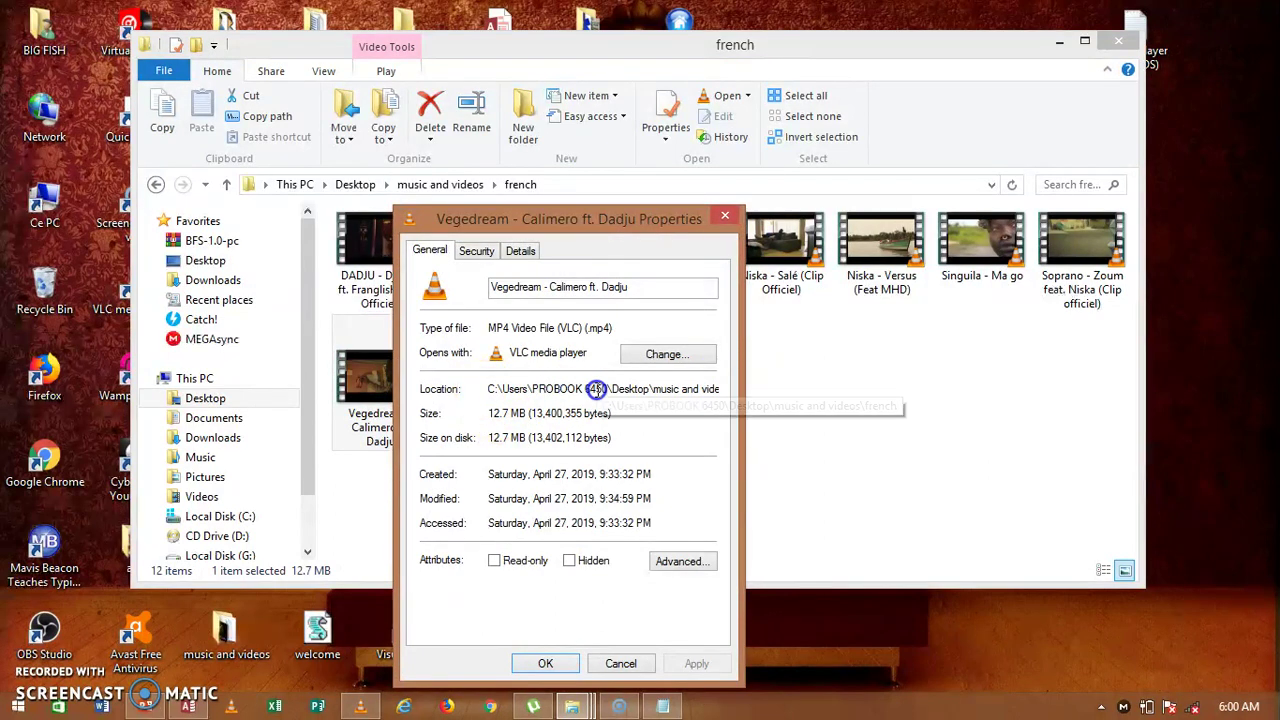
drag(487, 391, 752, 400)
key(ctrl+c)
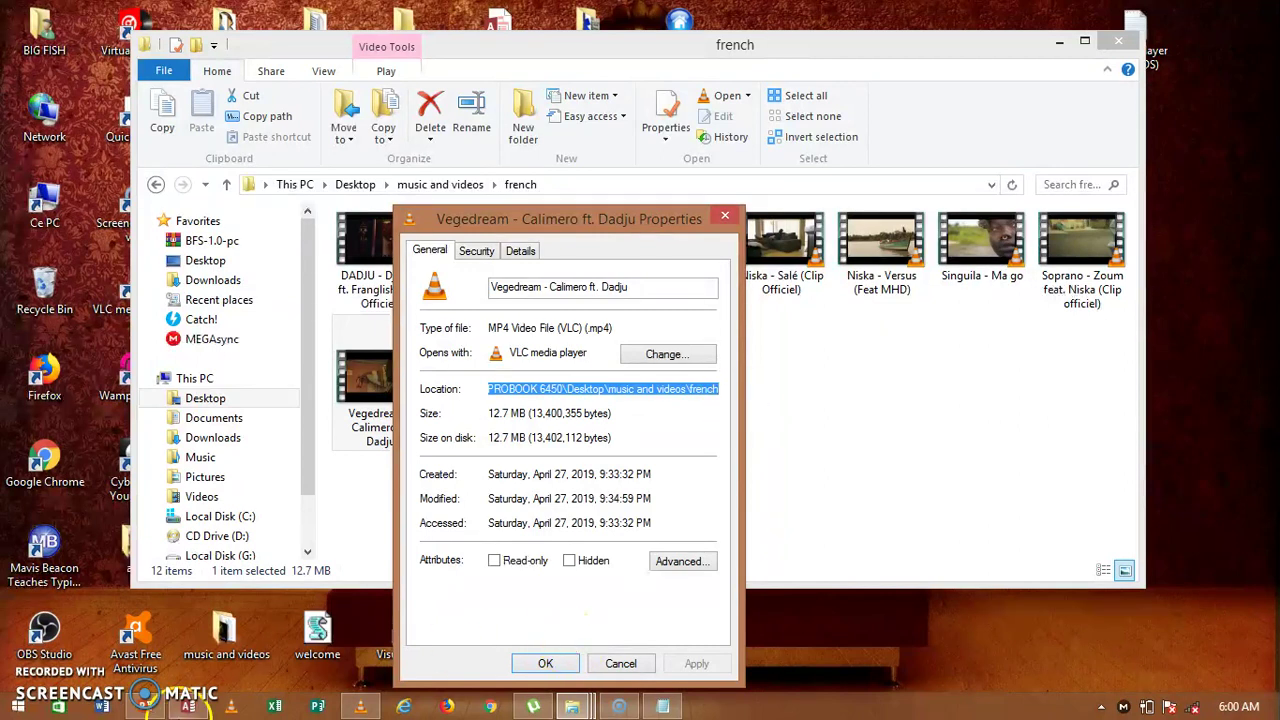
click(186, 707)
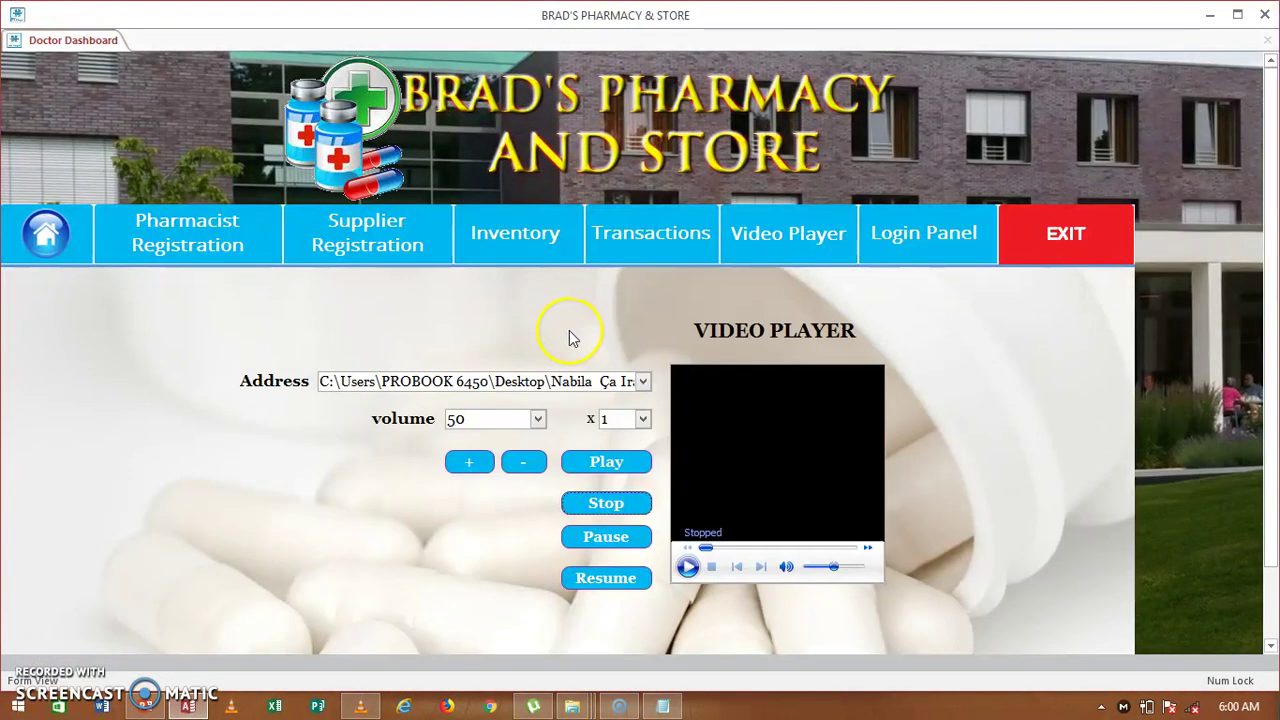
Paste the french folder path as a new line in the Address list items editor
click(644, 383)
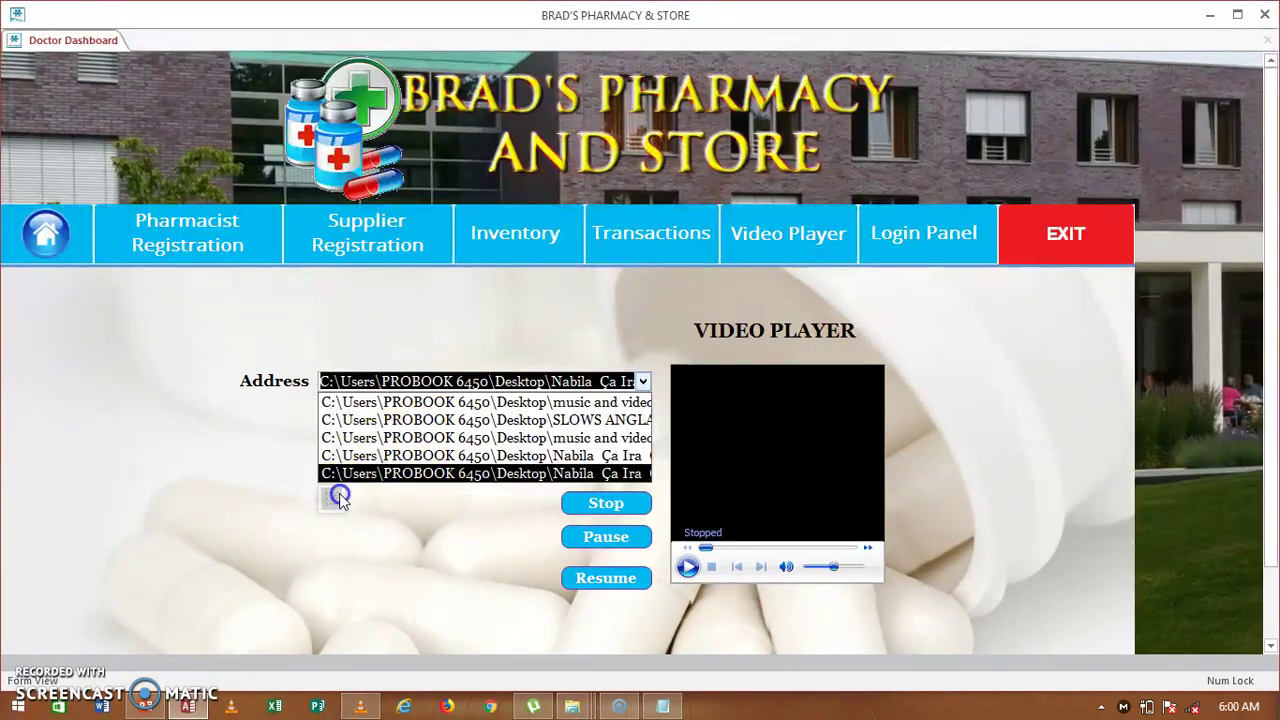
click(339, 494)
key(ctrl+v)
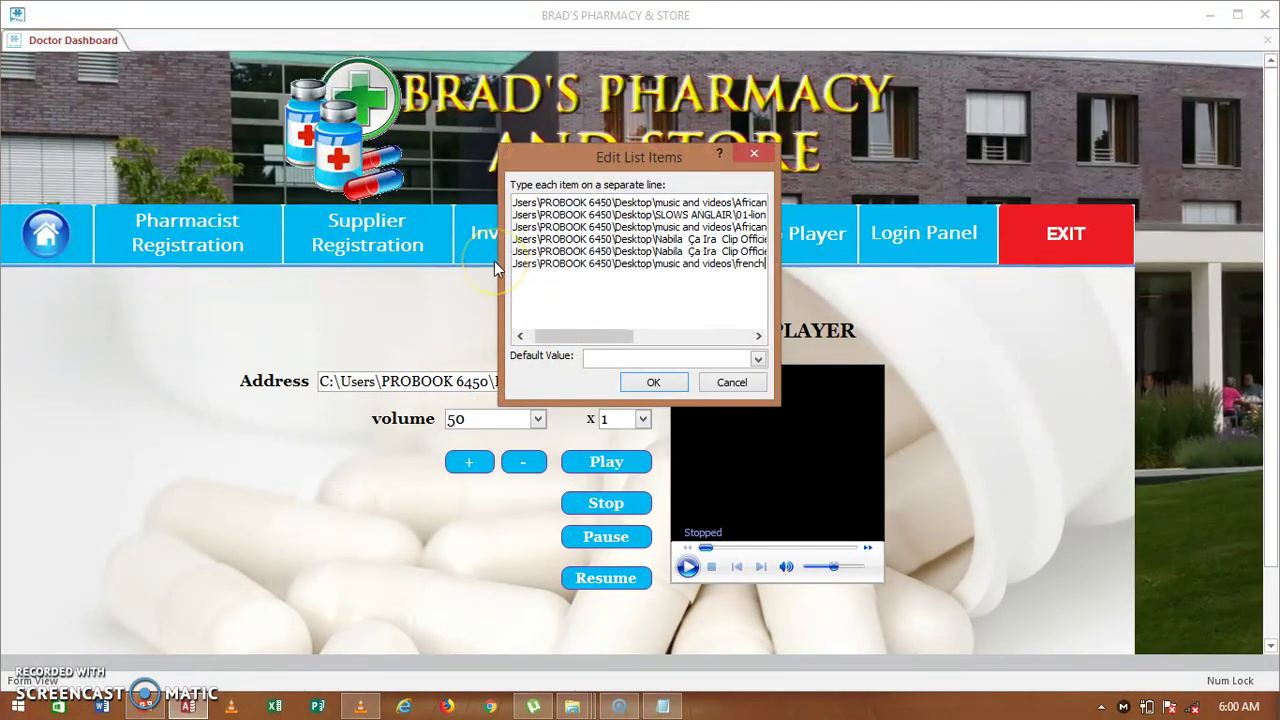
drag(563, 334, 624, 338)
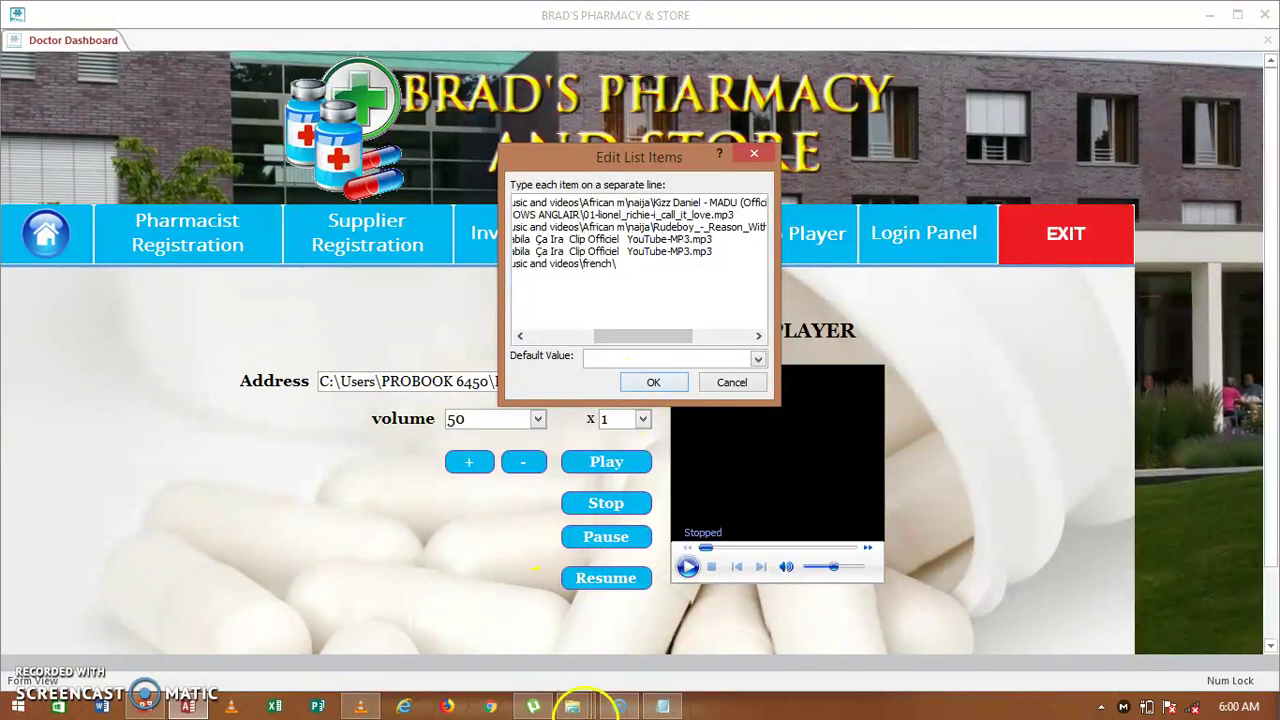
Add the full Vegedream - Calimero ft. Dadju.mp4 path to the address list and confirm
mouse_move(586, 700)
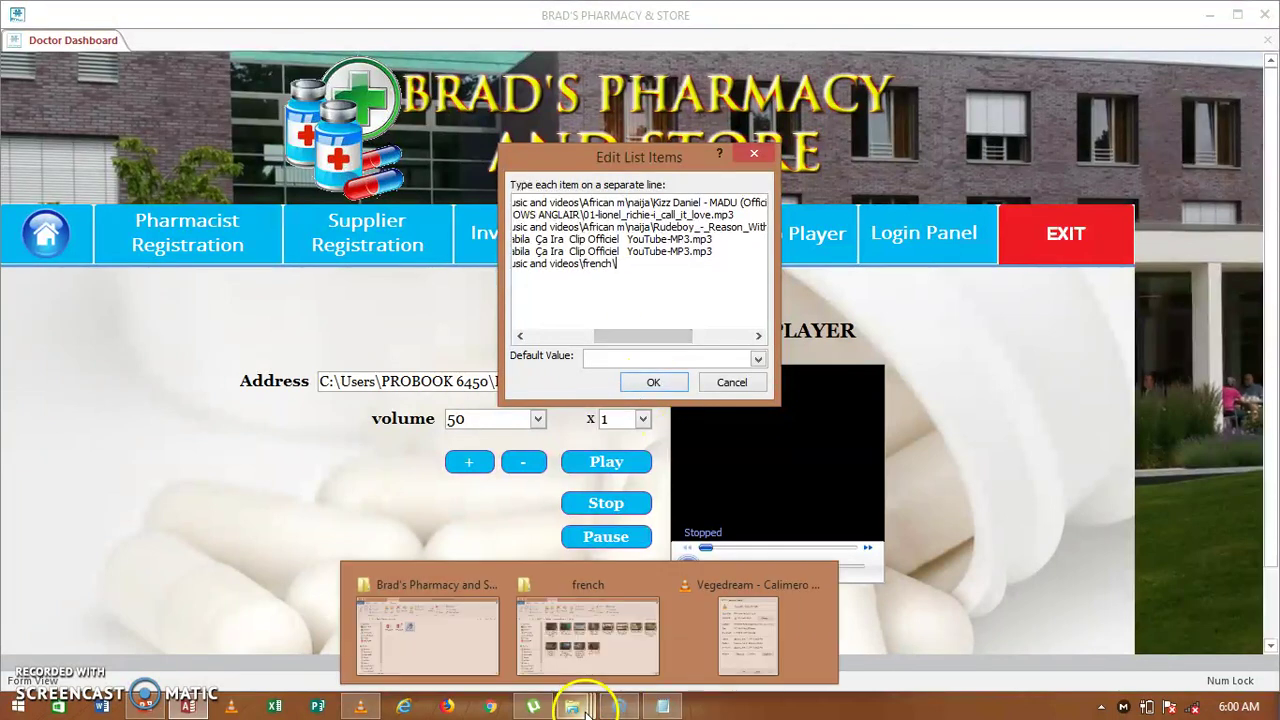
click(800, 630)
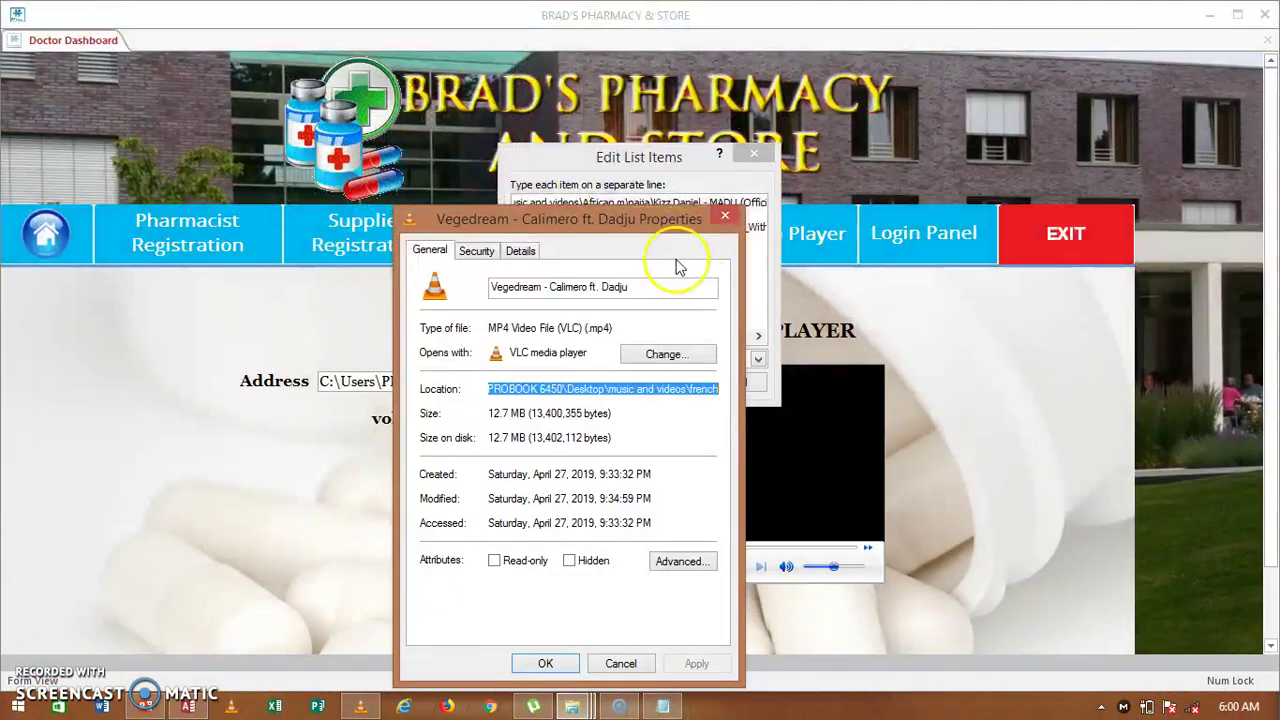
click(661, 289)
drag(661, 289, 458, 287)
key(ctrl+c)
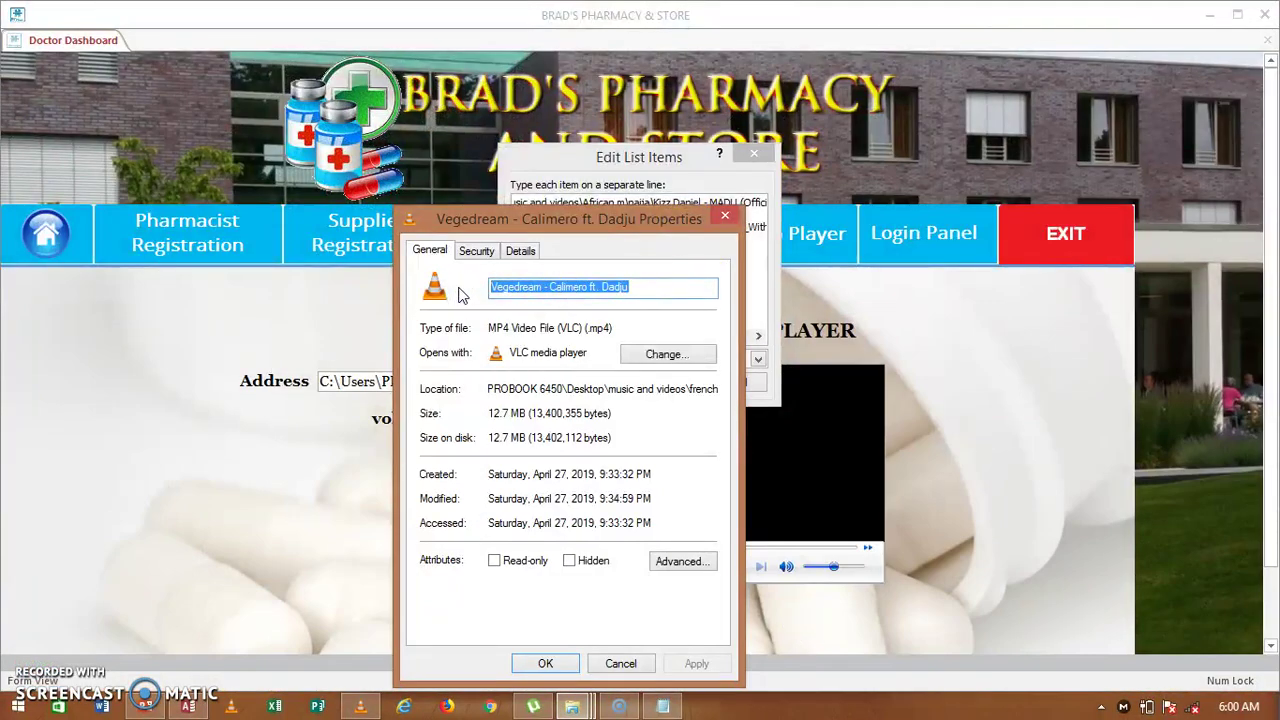
click(672, 152)
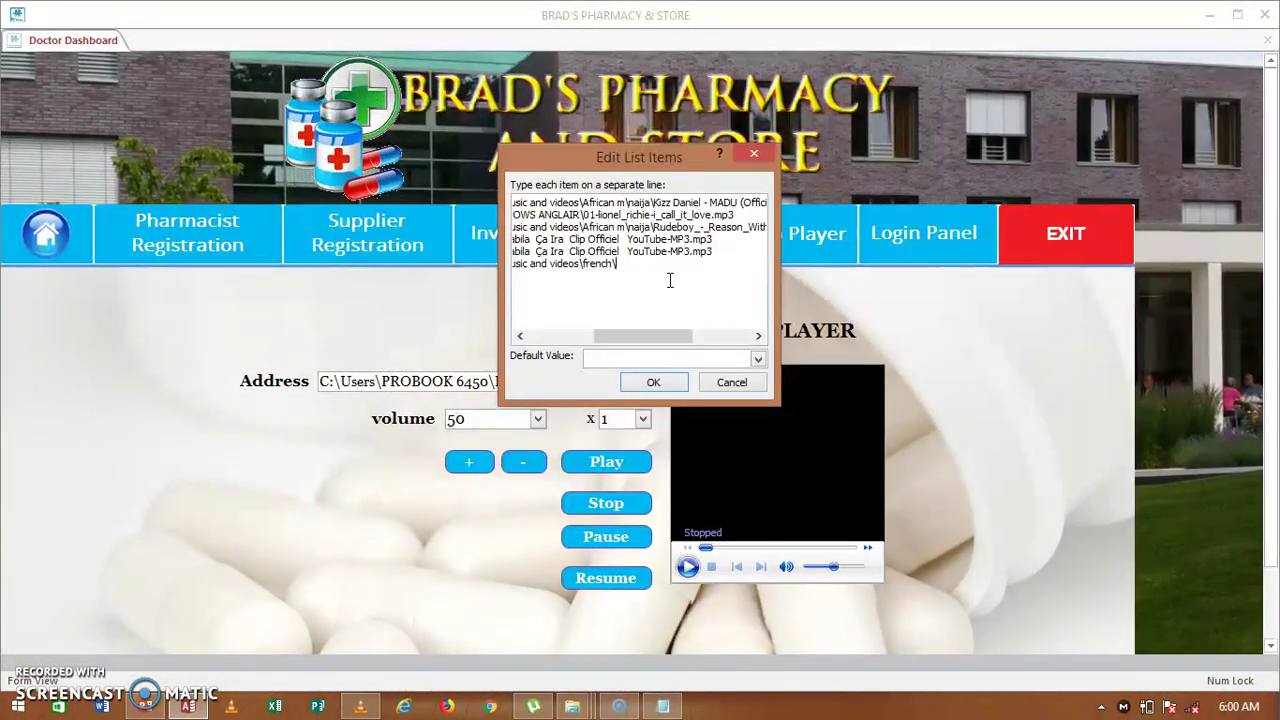
click(636, 274)
key(ctrl+v)
text(.mp)
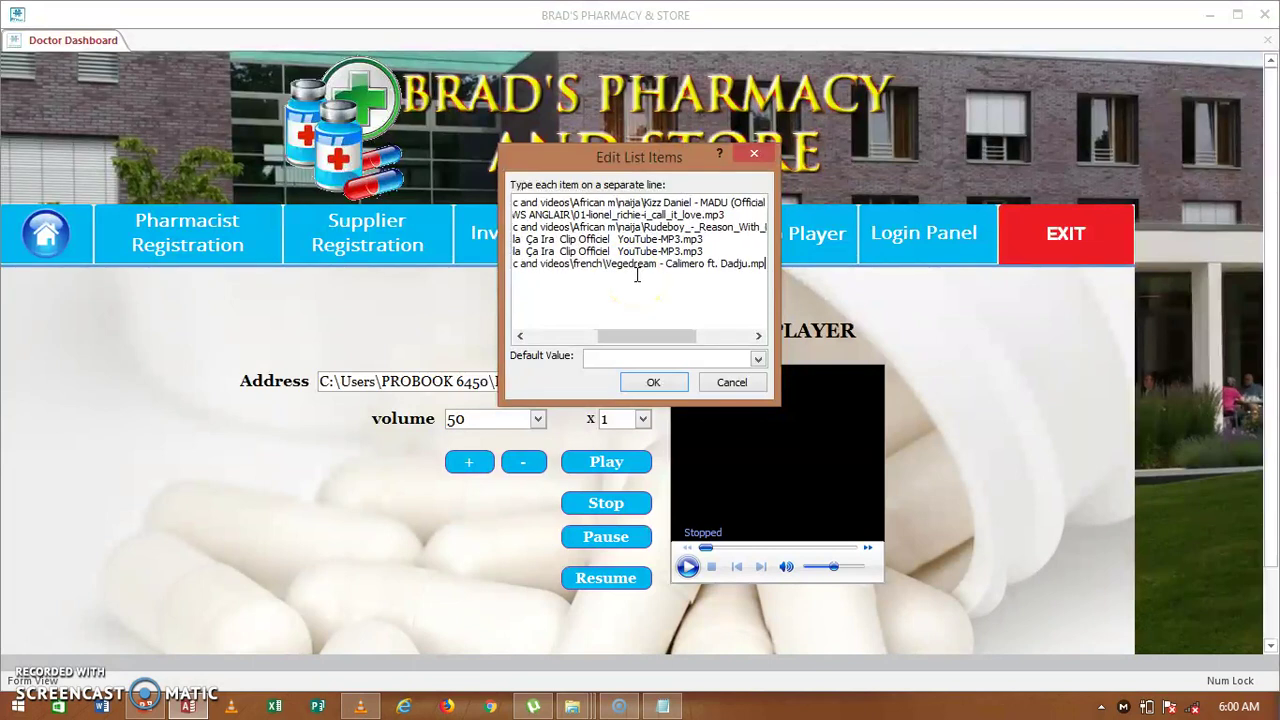
text(4)
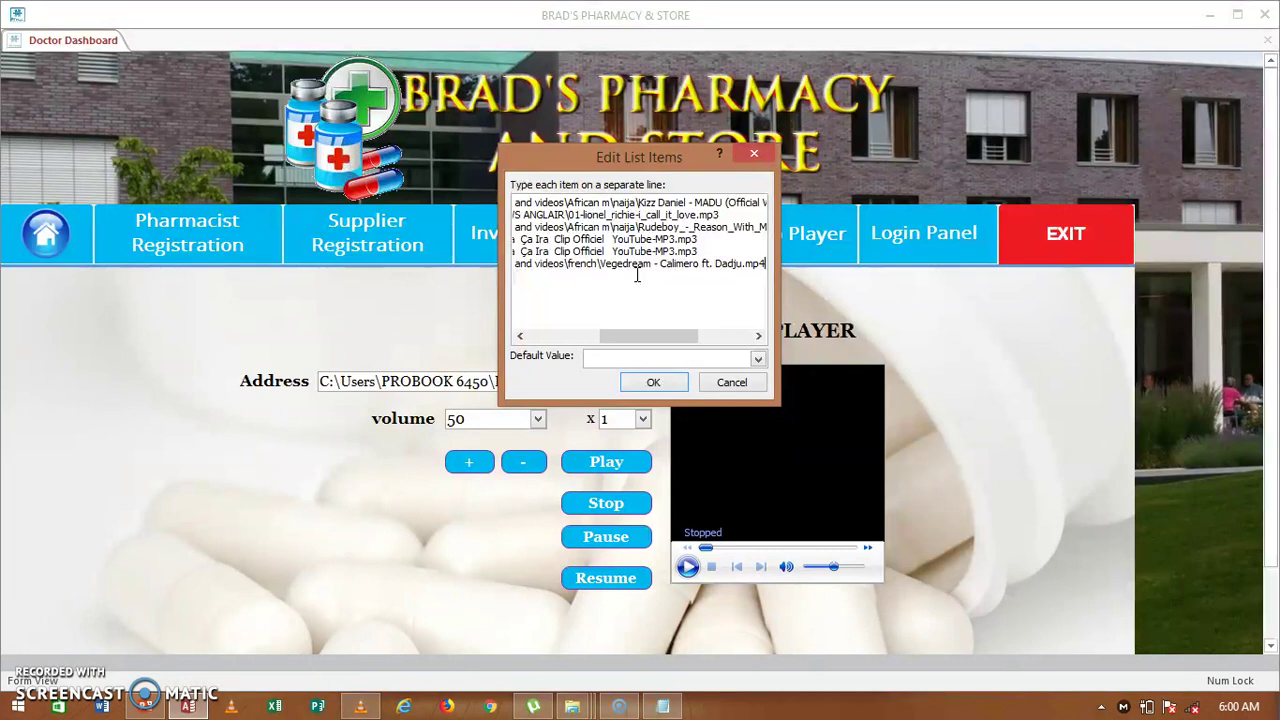
click(645, 382)
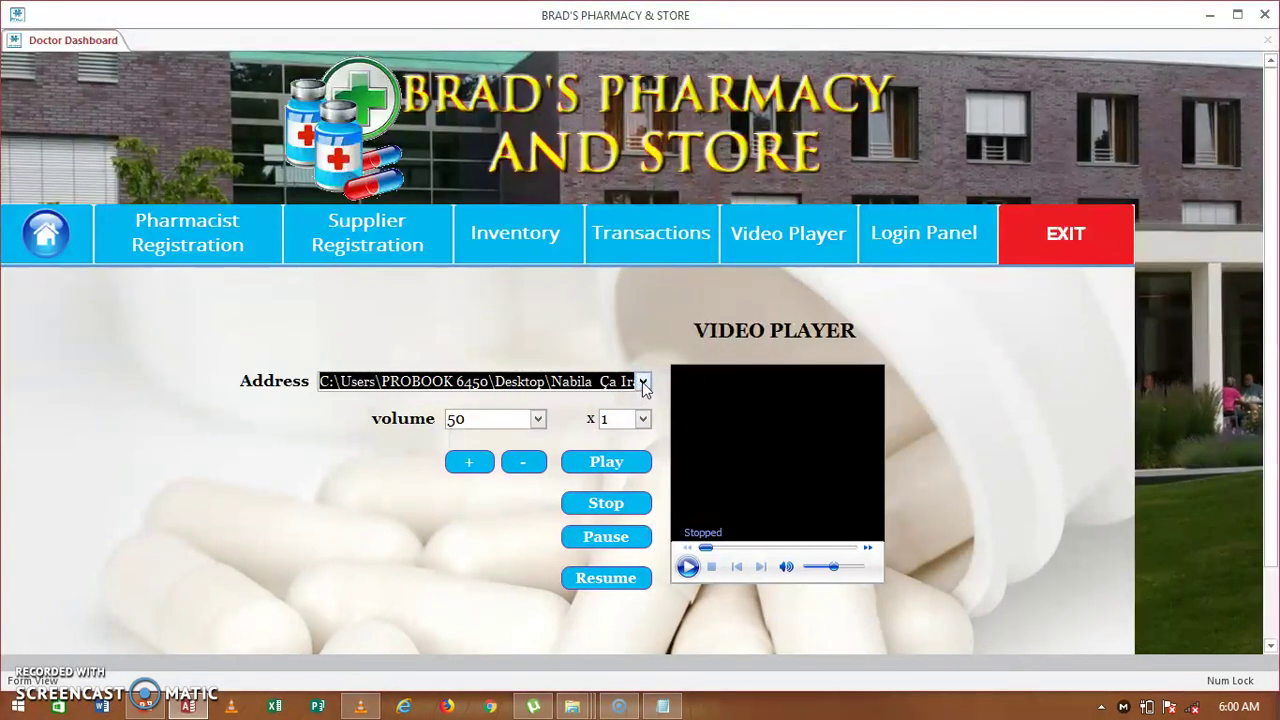
Choose the new Vegedream - Calimero ft. Dadju.mp4 path as the Address and play it
click(645, 382)
click(605, 474)
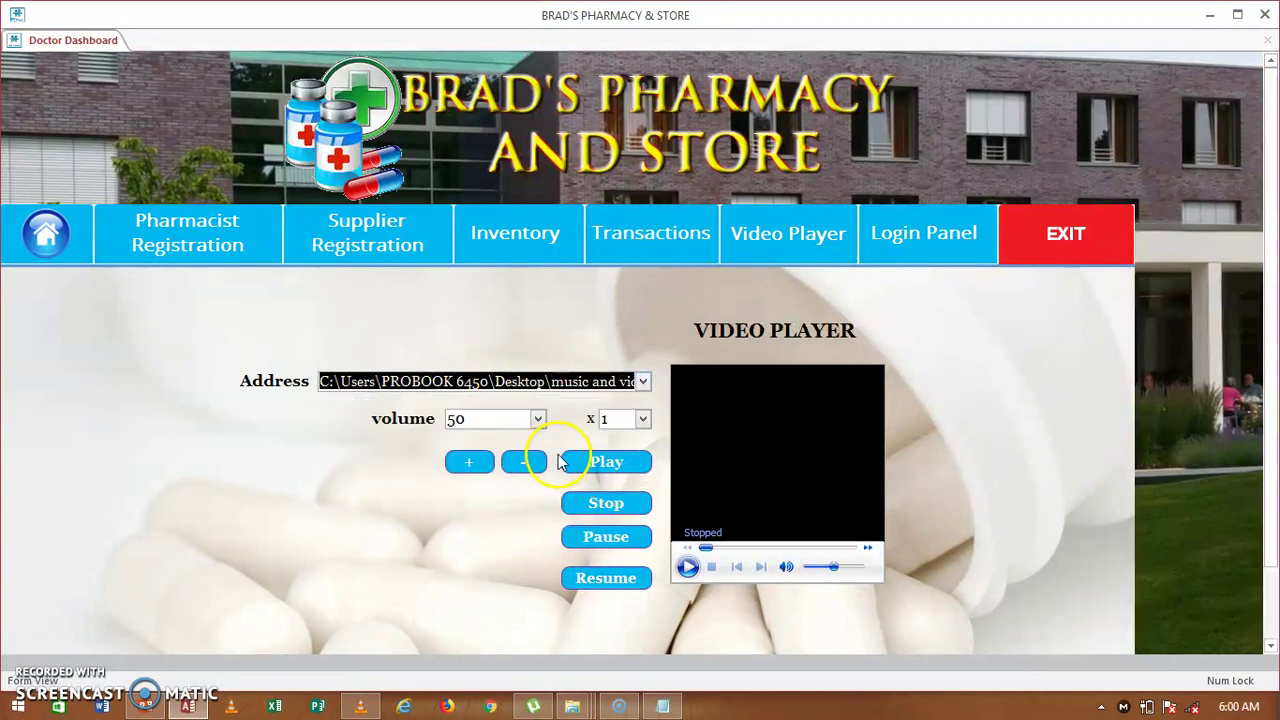
click(591, 462)
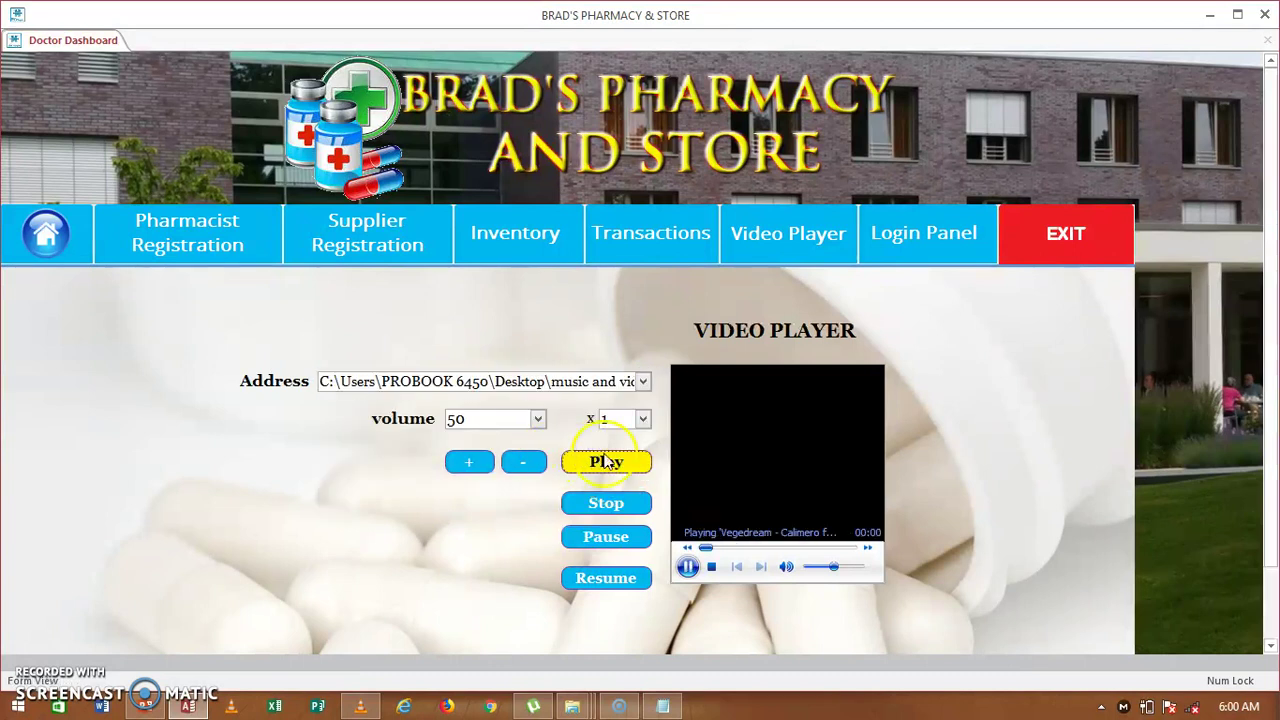
right_click(713, 472)
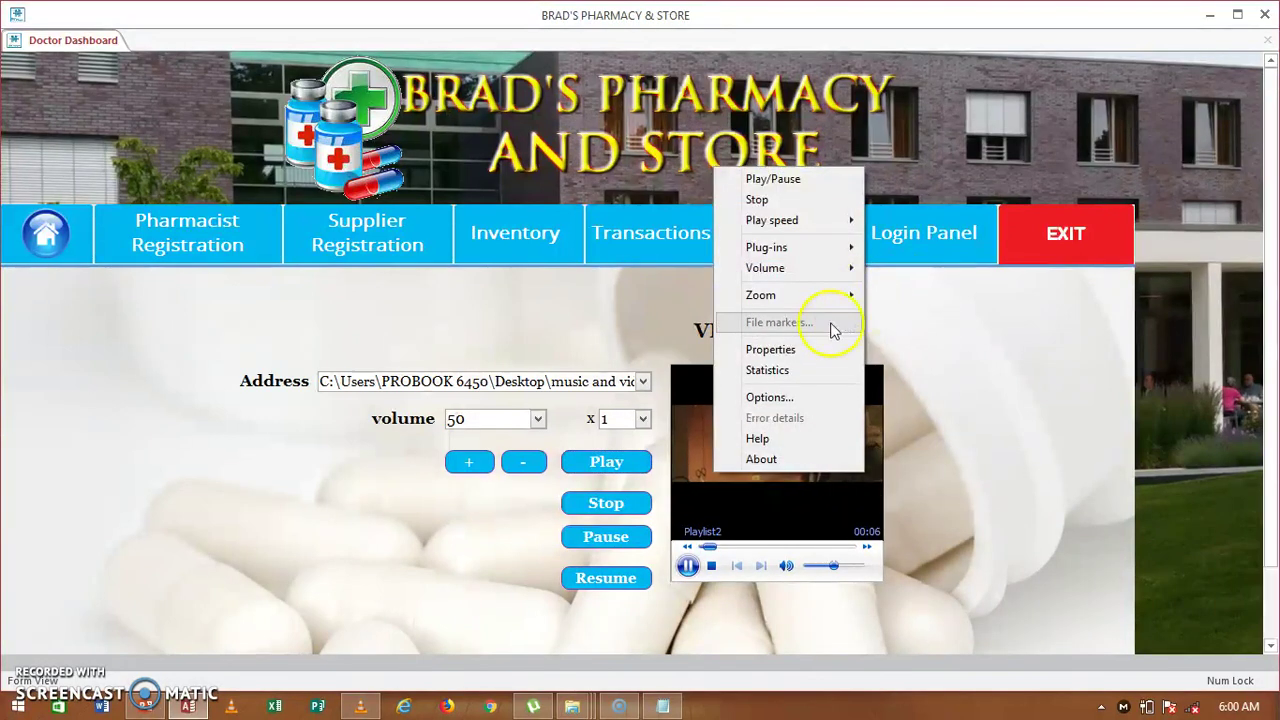
Show the Calimero video full screen and skip ahead past 00:28
mouse_move(814, 300)
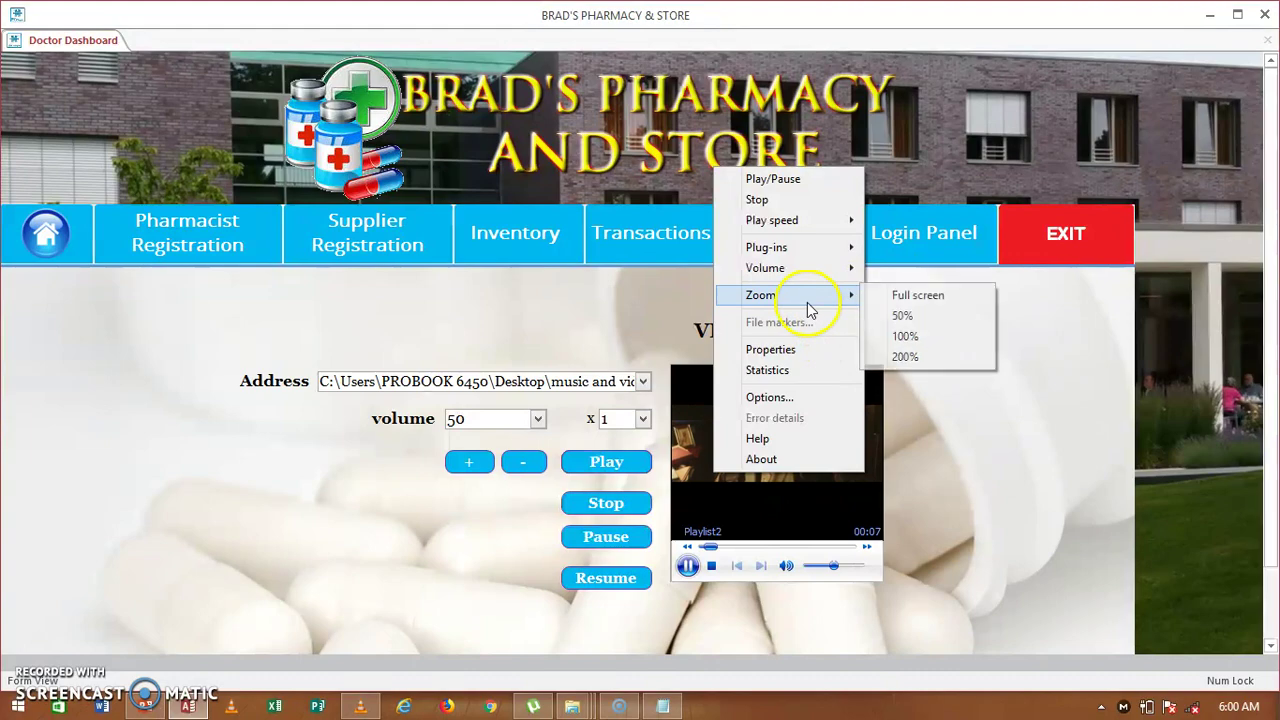
click(918, 296)
click(172, 661)
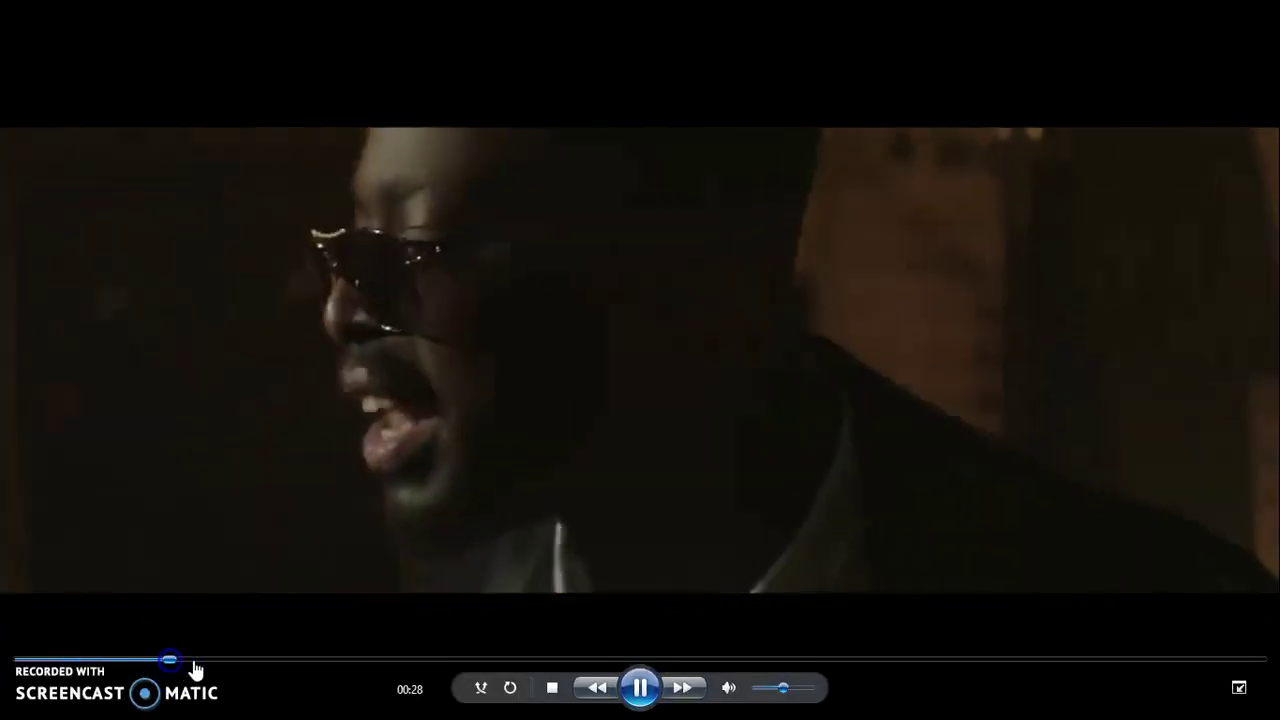
click(217, 661)
Exit full screen back to the embedded player and stop the video
right_click(527, 450)
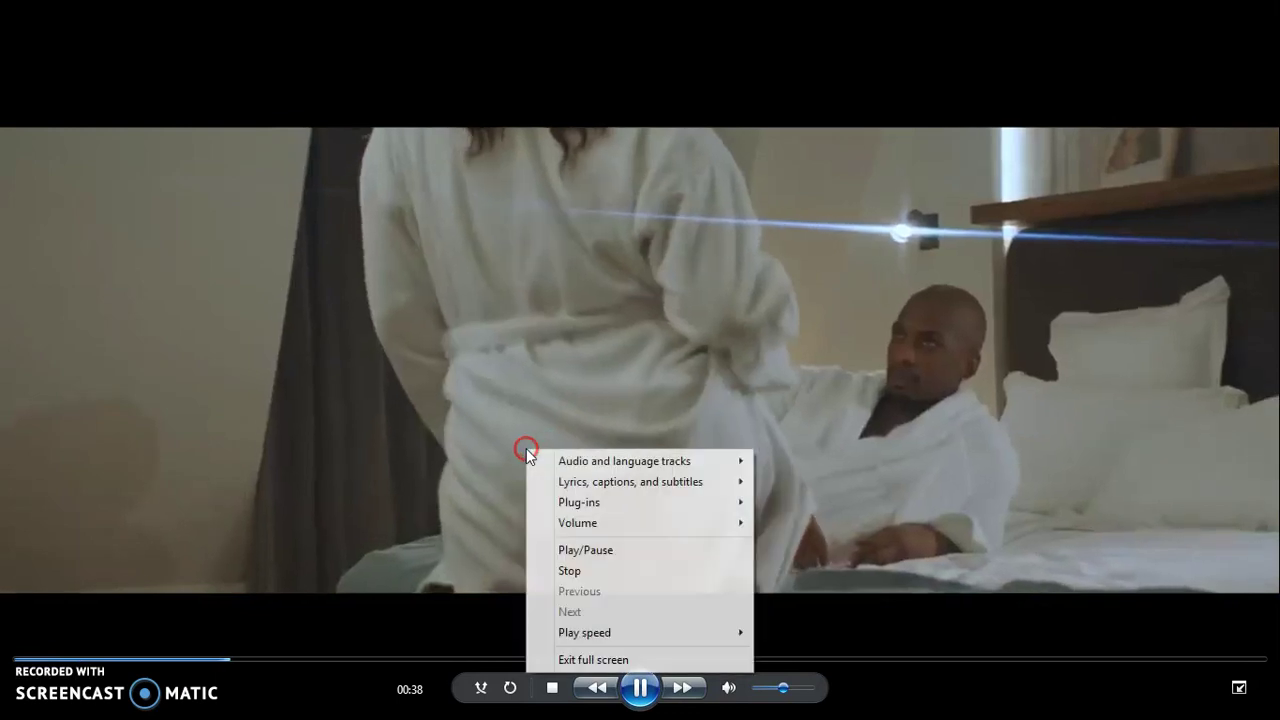
click(600, 583)
right_click(522, 485)
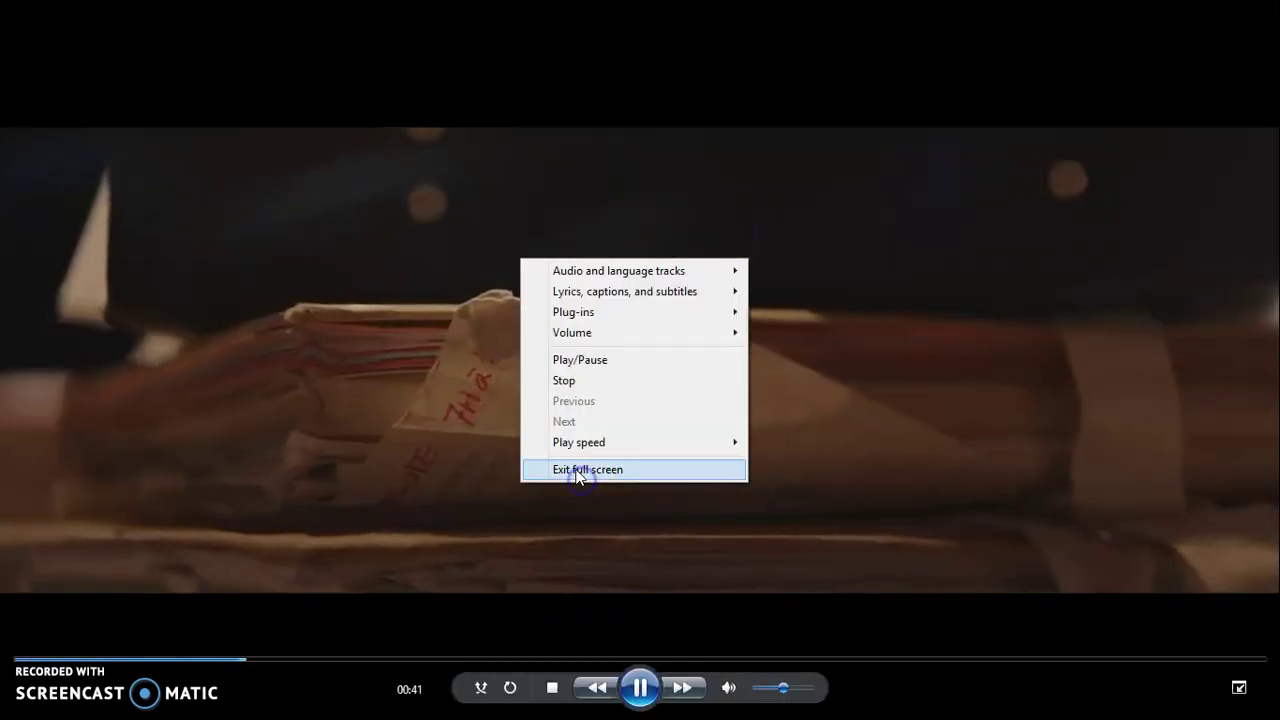
click(583, 476)
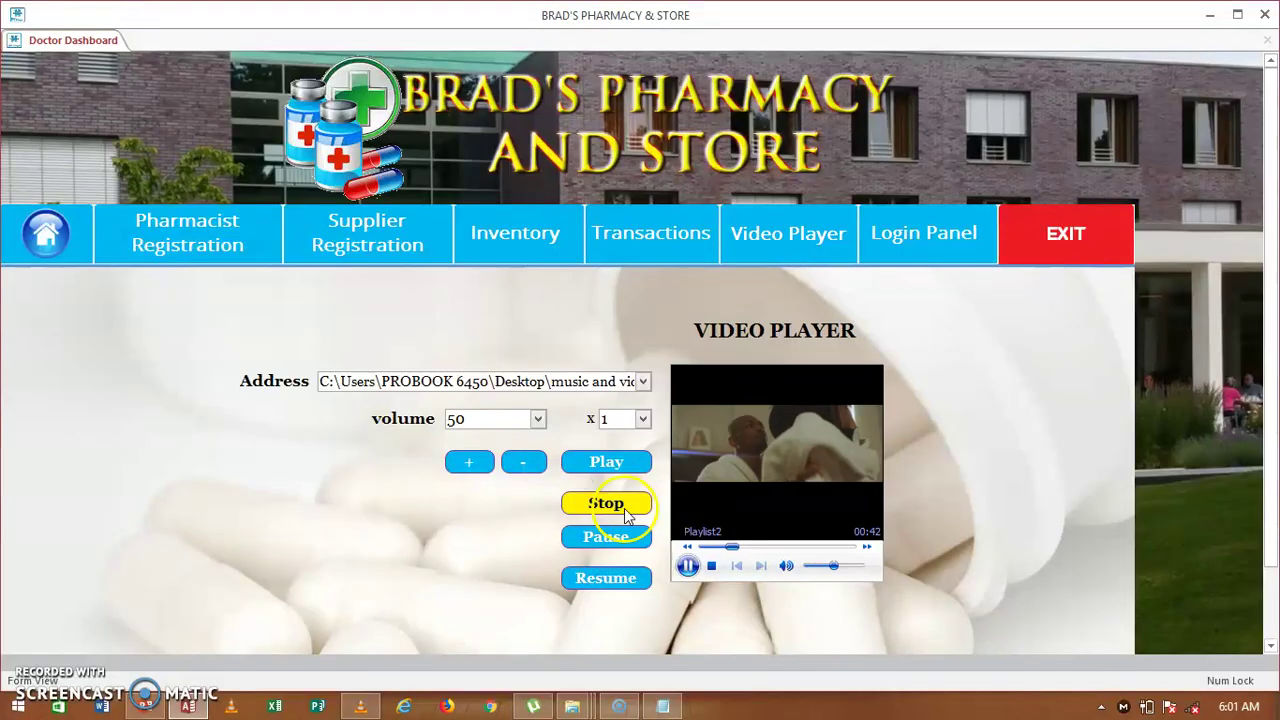
click(599, 505)
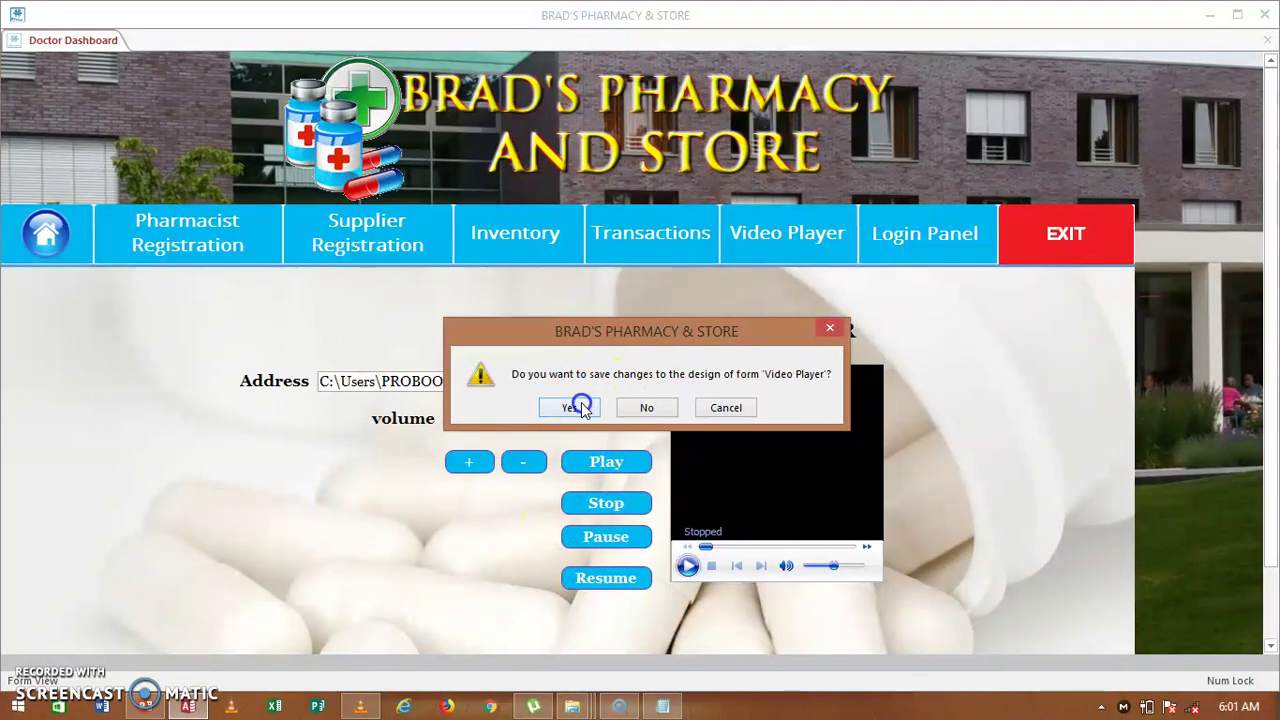
Answer No to the save-changes prompt for the Video Player form
click(647, 407)
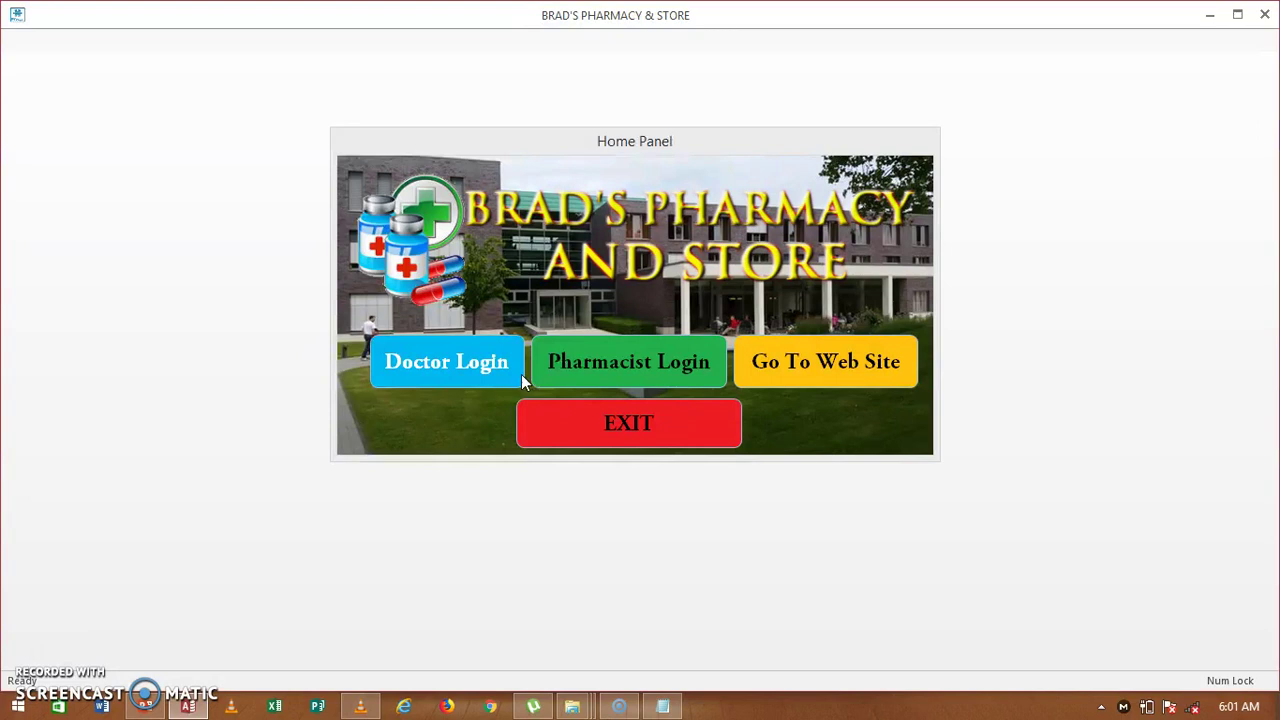
Log in as pharmacist using the user ID and password copied from the notes
click(628, 355)
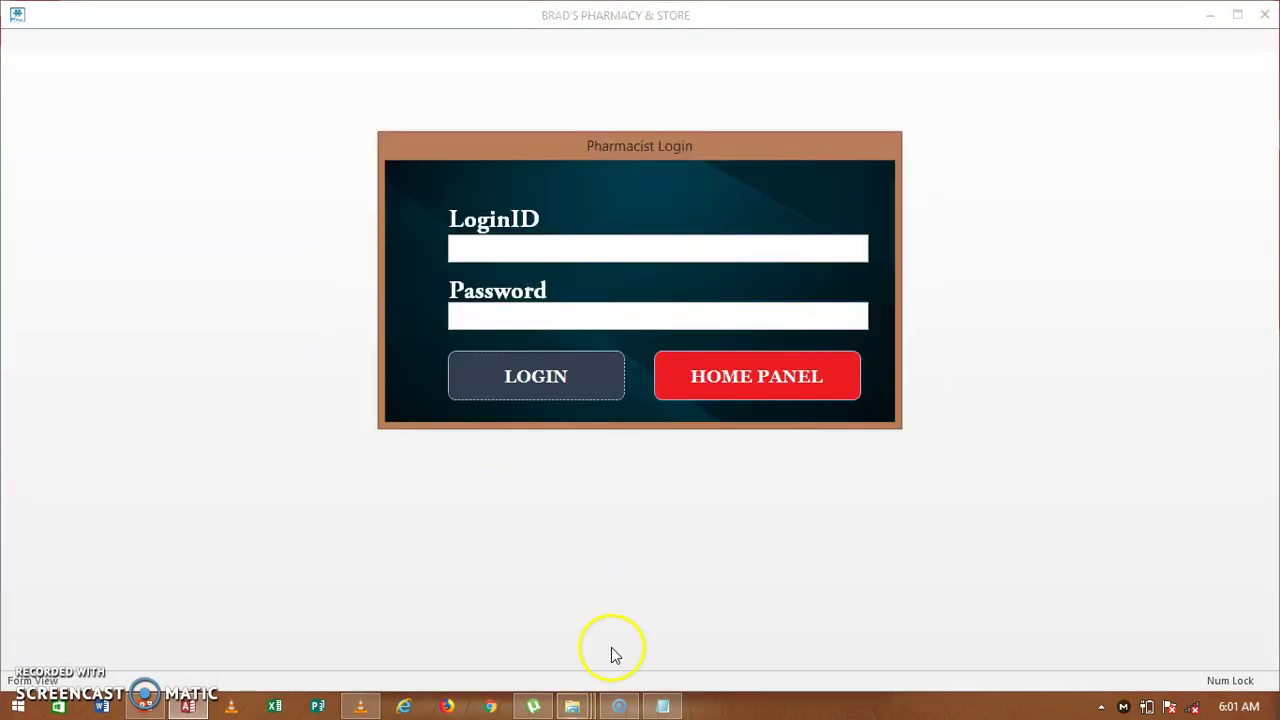
click(660, 704)
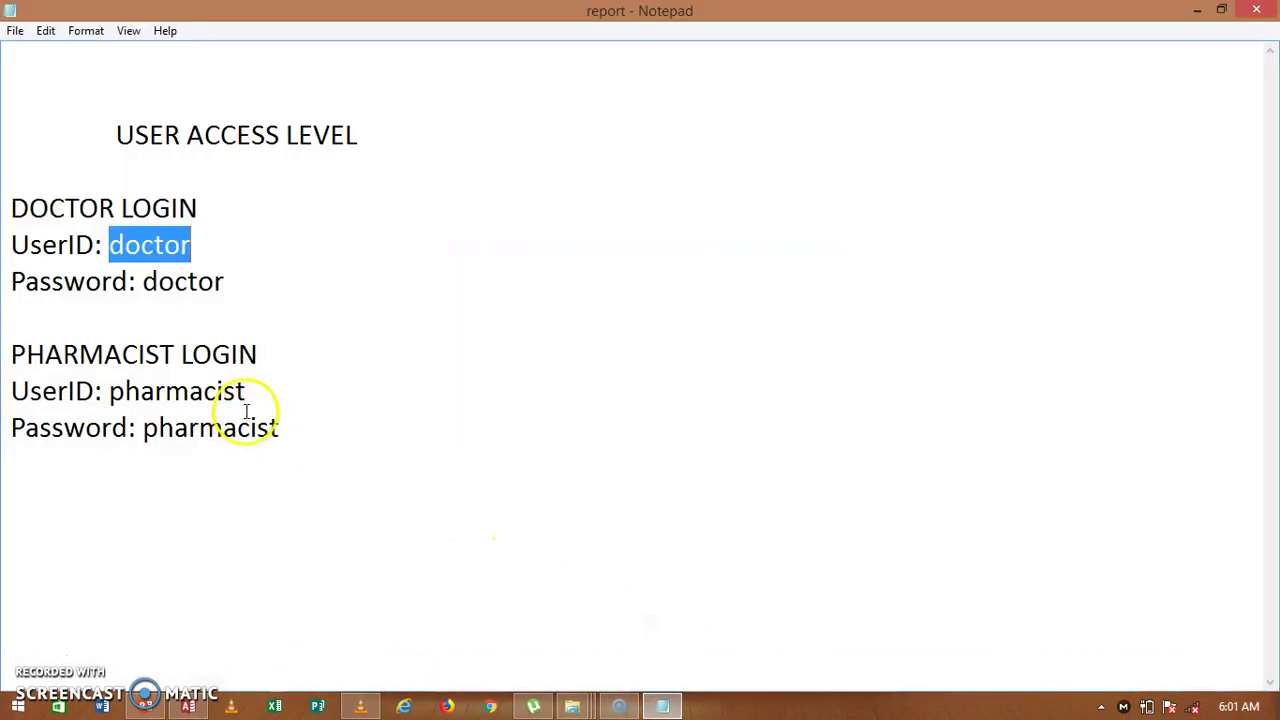
drag(246, 391, 108, 391)
key(ctrl+c)
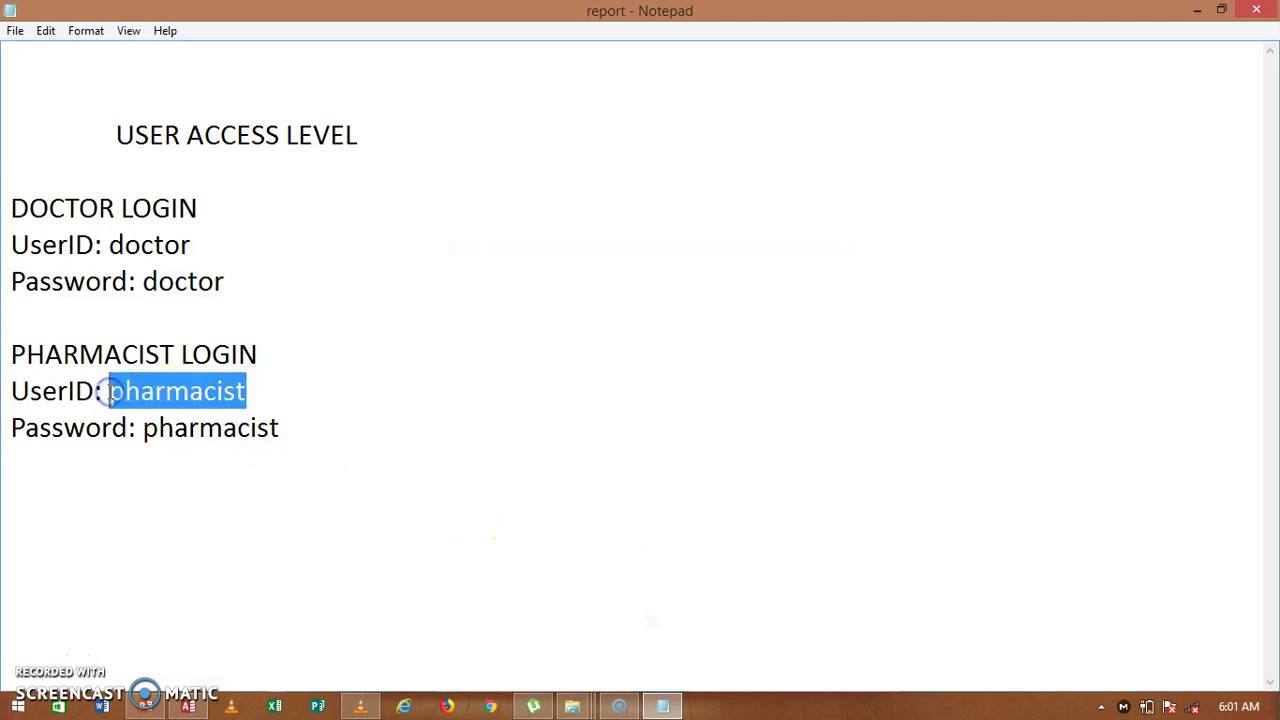
click(662, 706)
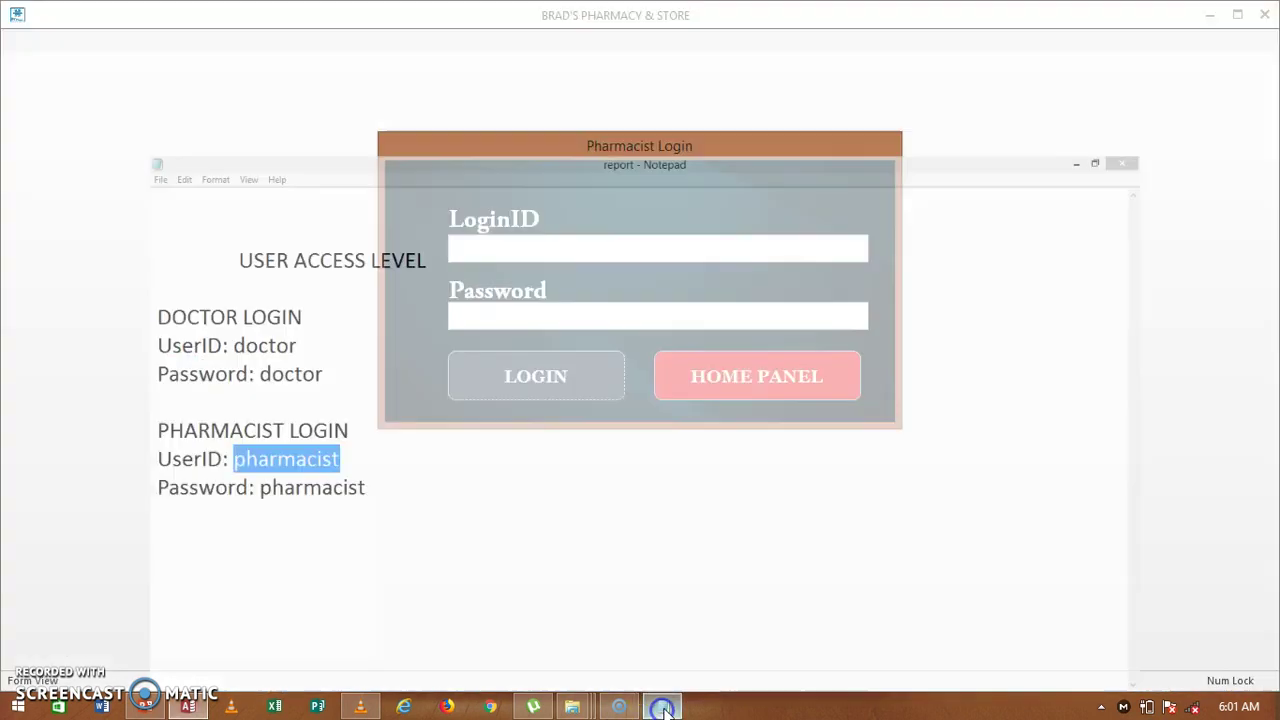
click(553, 245)
key(ctrl+v)
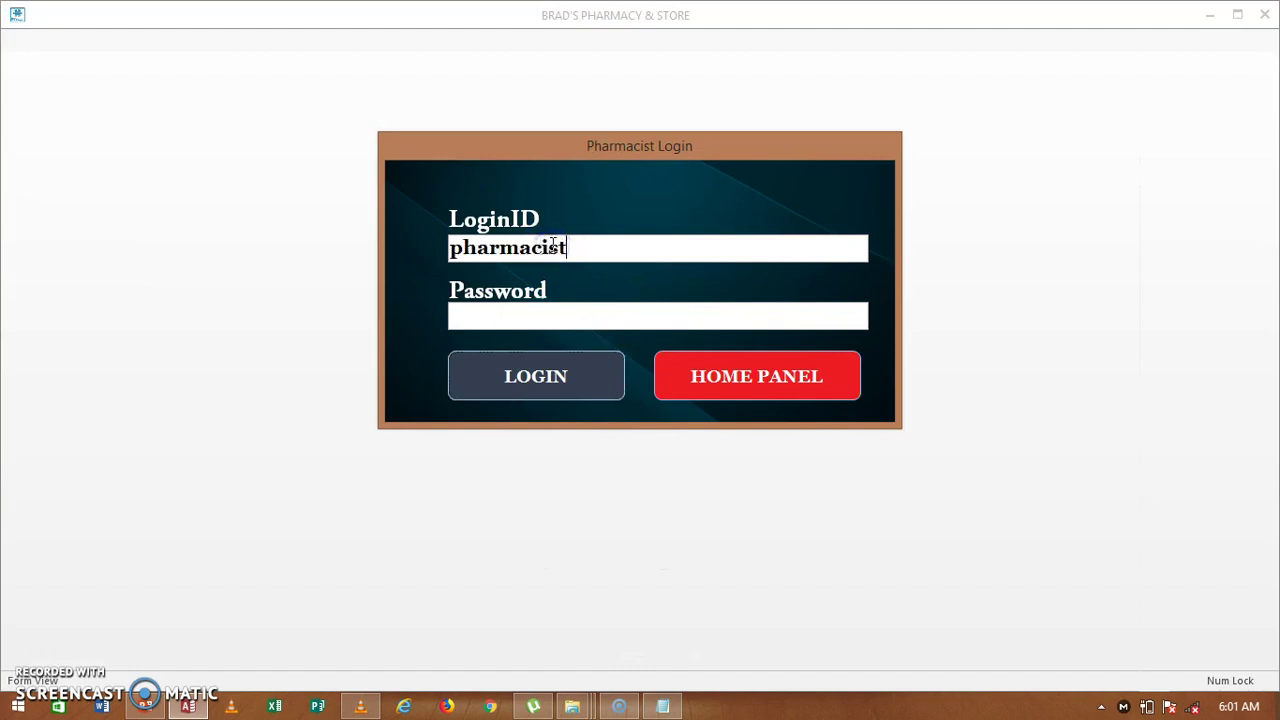
click(514, 306)
key(ctrl+v)
click(504, 385)
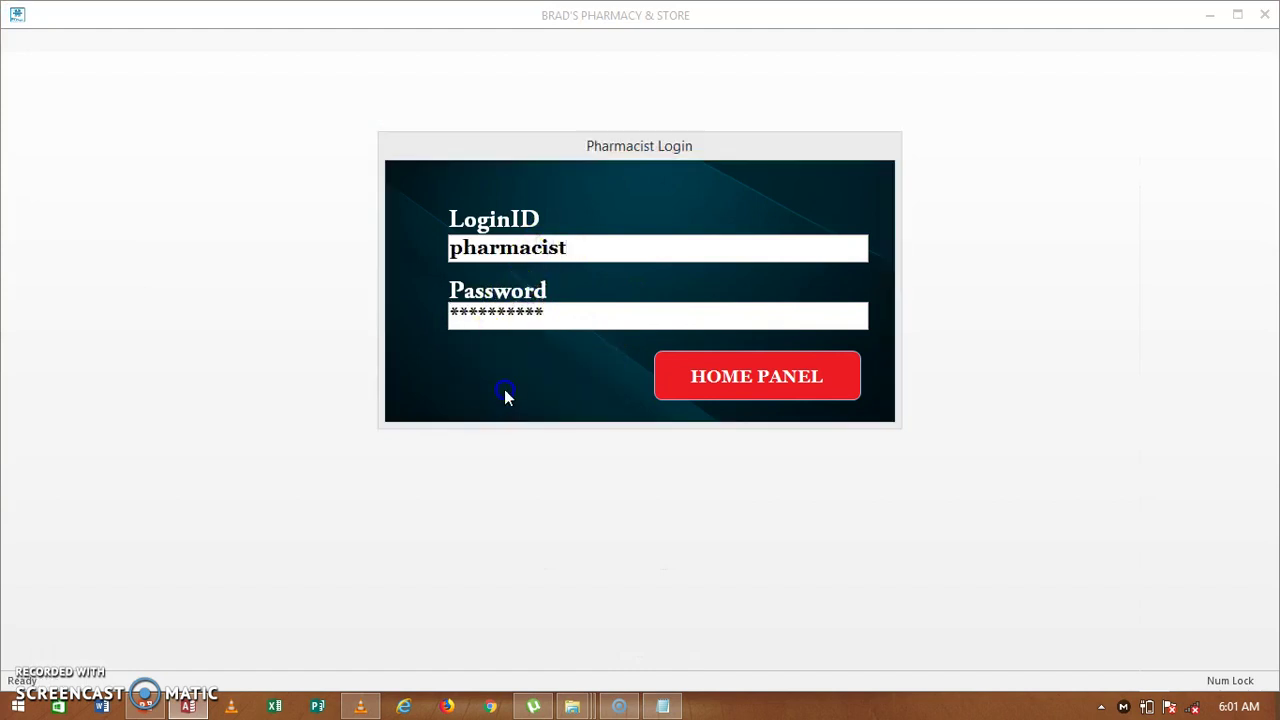
click(657, 414)
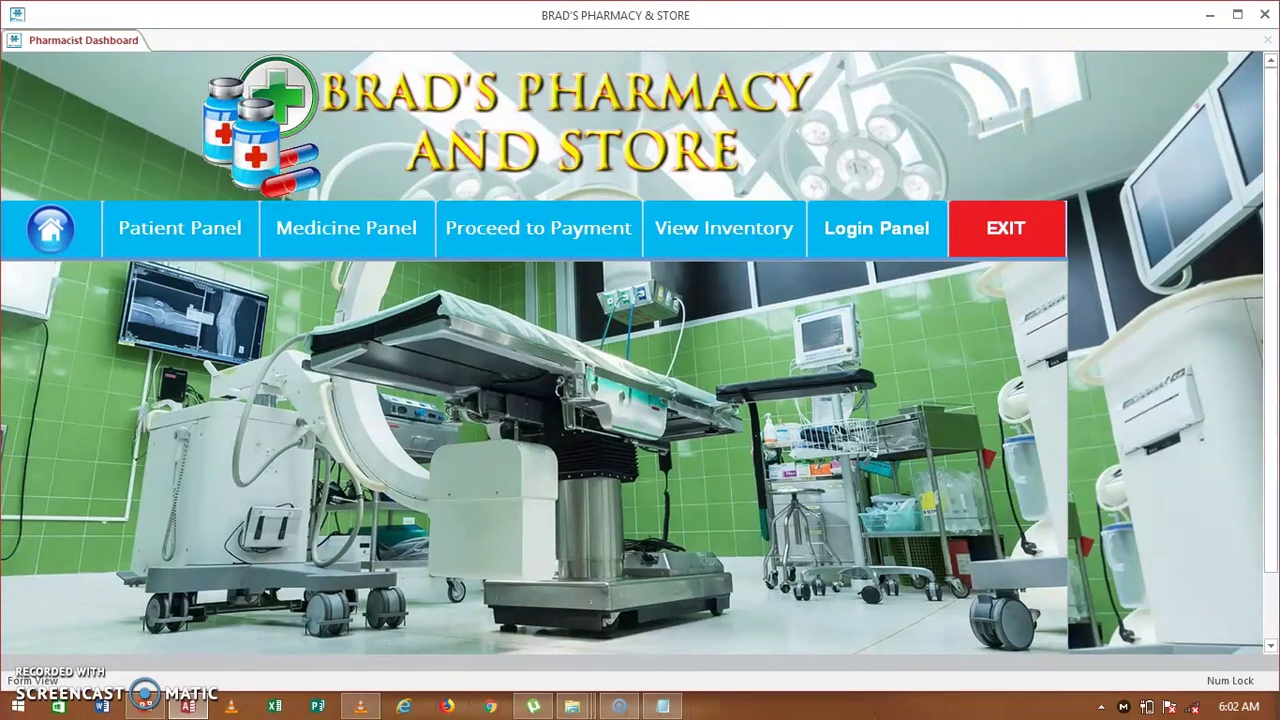
In the Patient Panel, keep Country as Cameroon and add the displayed patient record
click(186, 228)
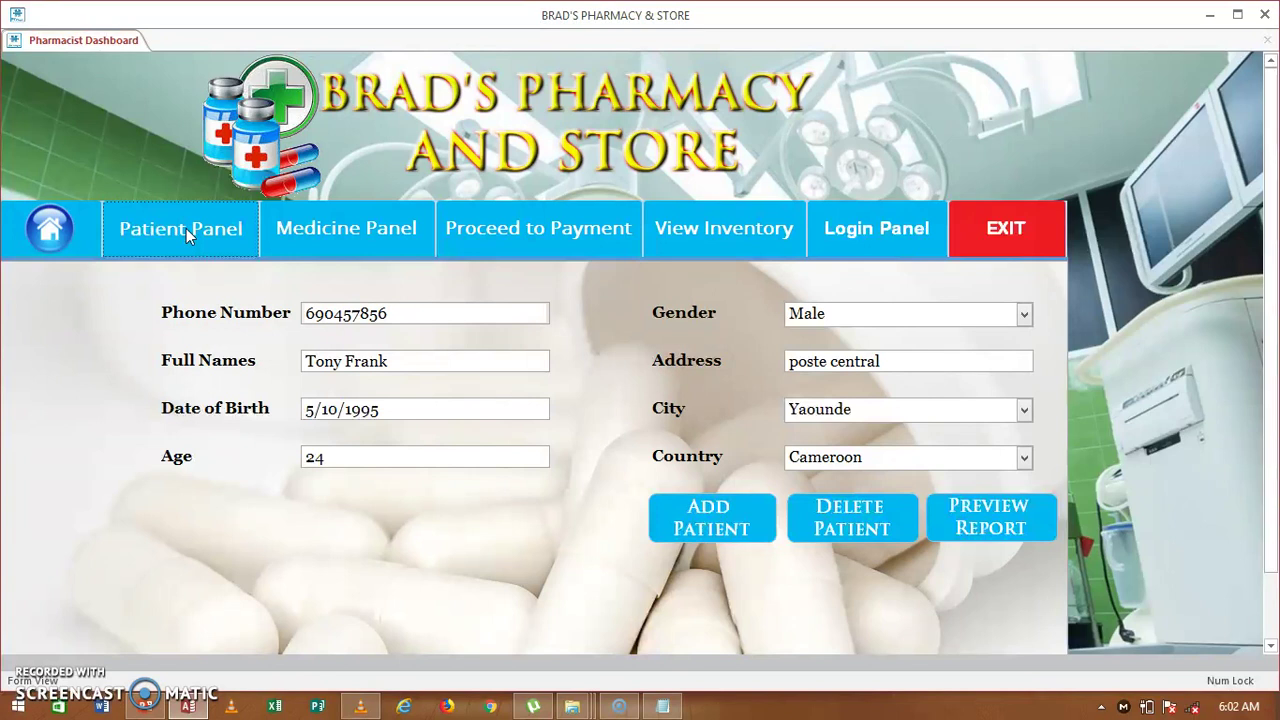
click(1023, 457)
click(1024, 436)
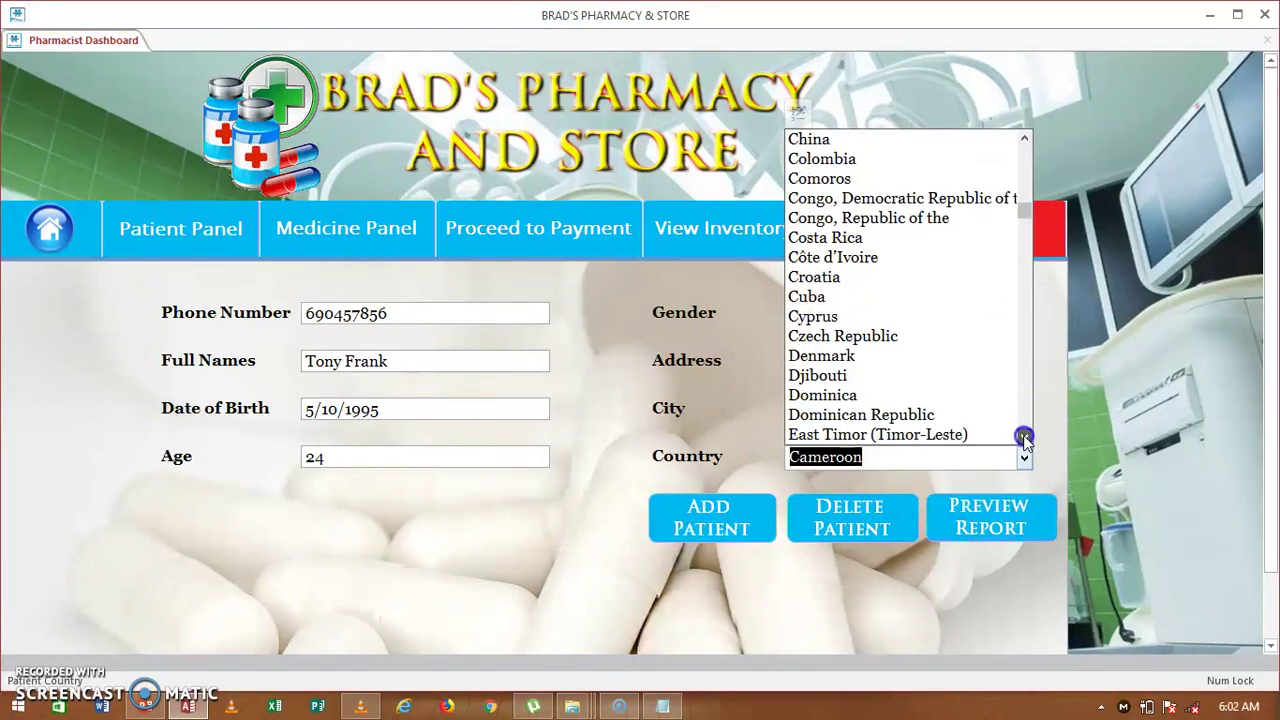
click(1049, 359)
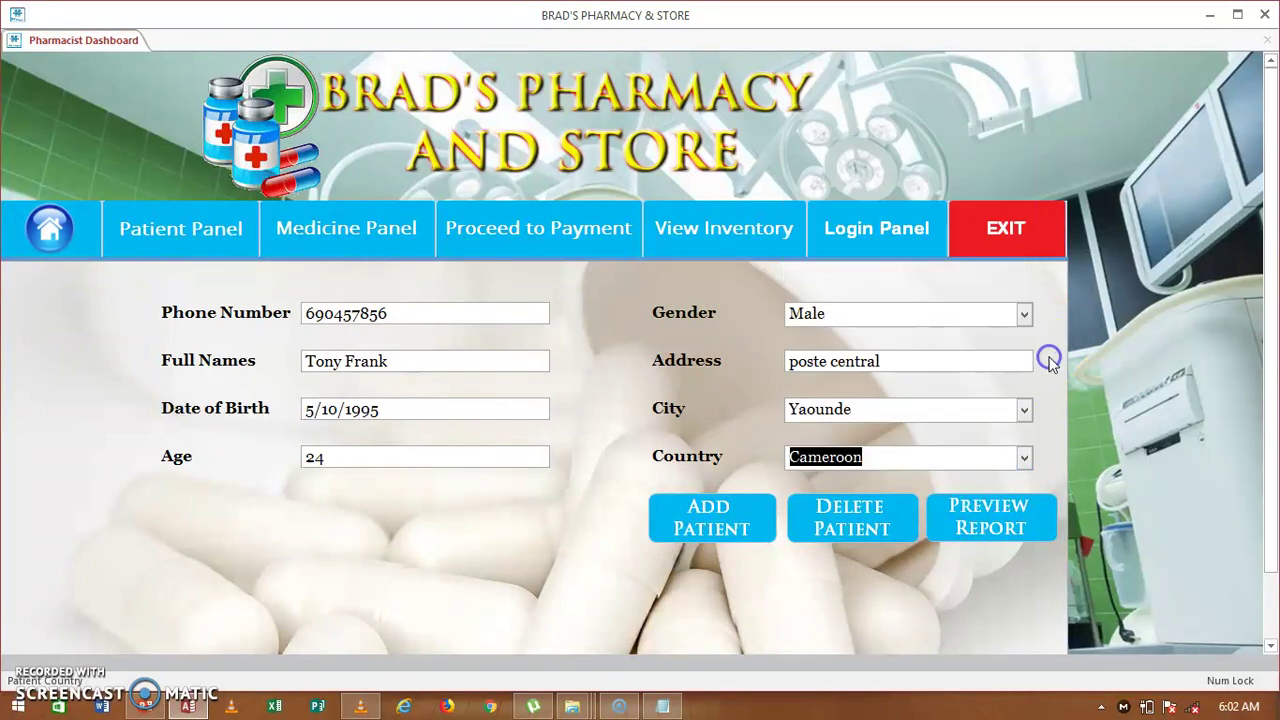
click(722, 530)
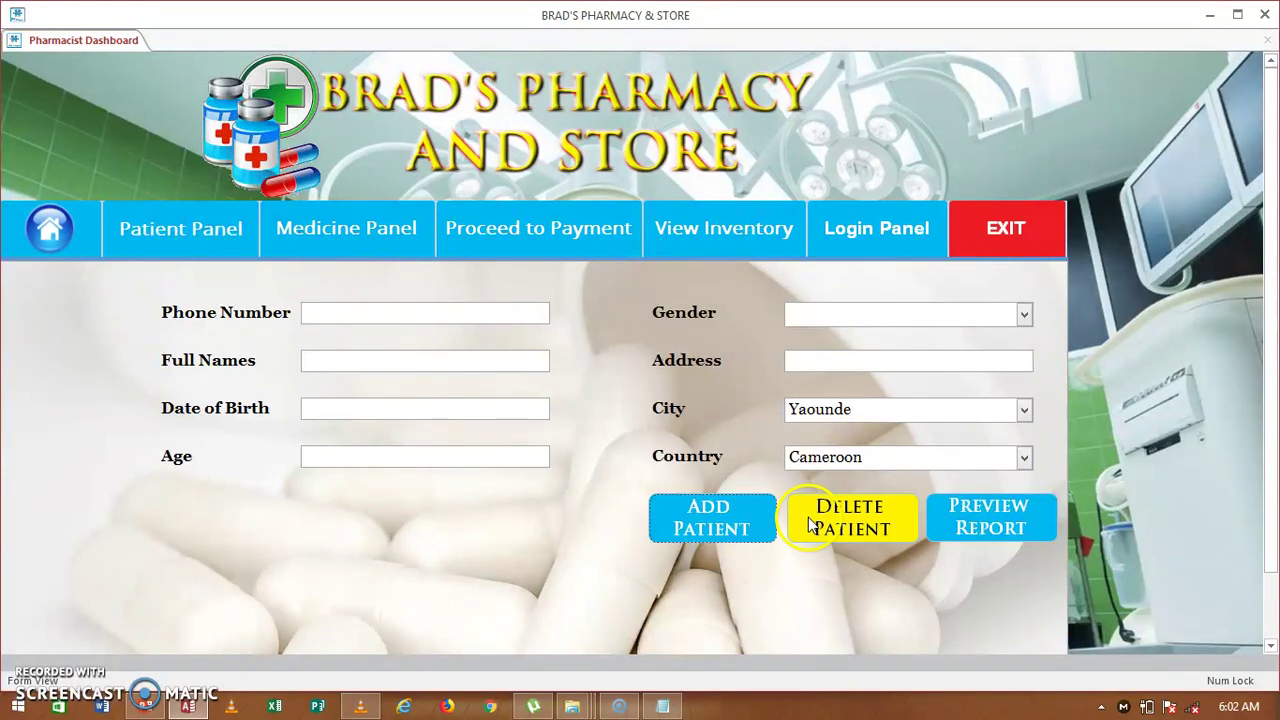
Preview the patient report at 100%, close it, and open the Medicine Panel
click(951, 533)
click(848, 457)
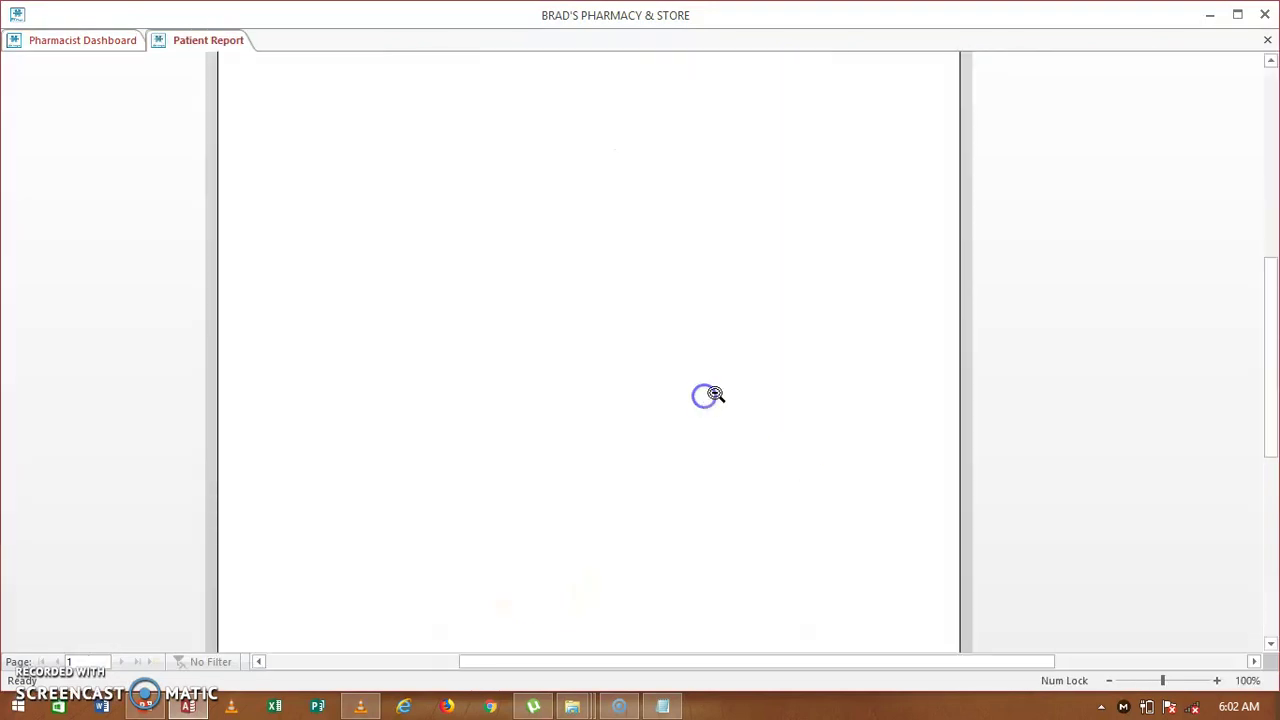
drag(1266, 371, 1260, 252)
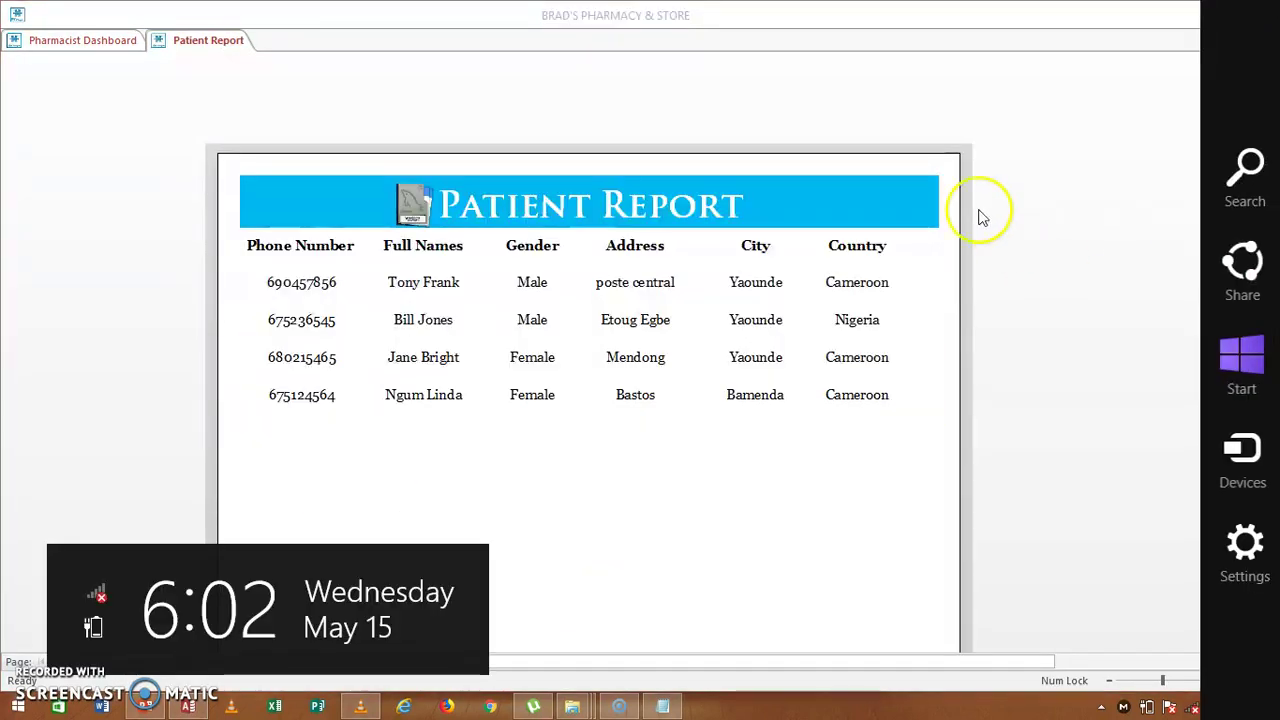
right_click(213, 46)
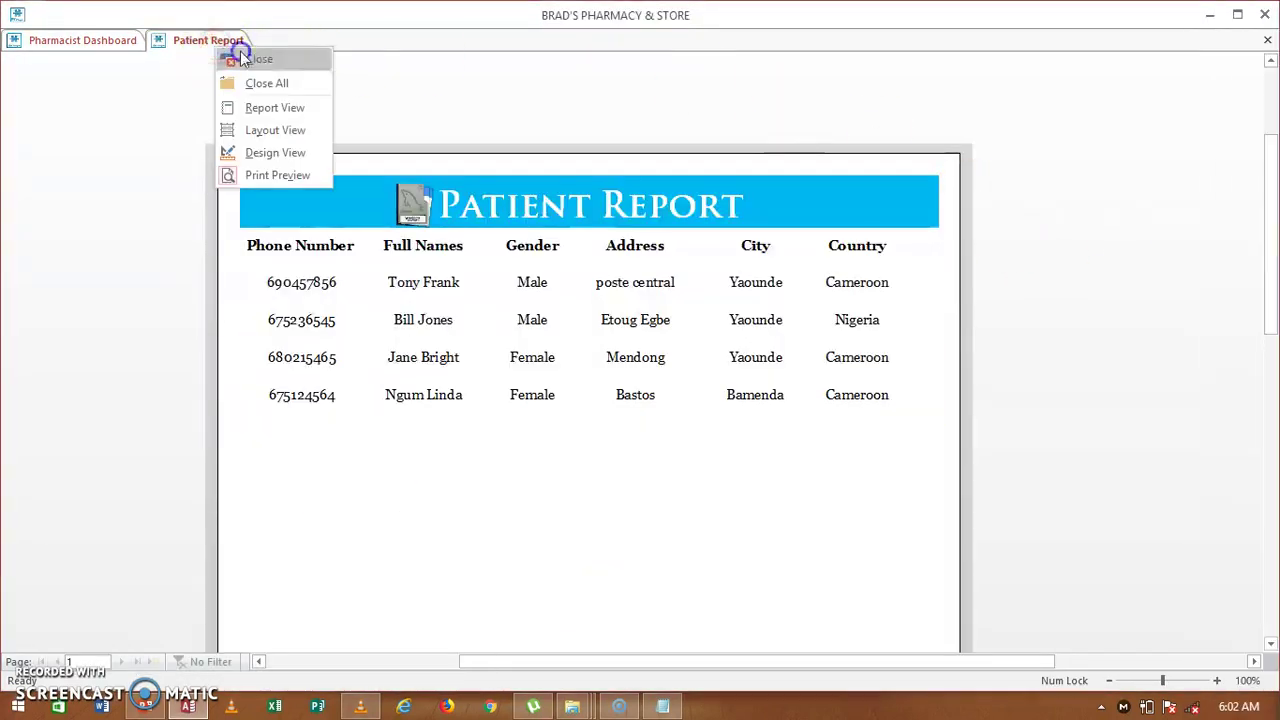
click(246, 58)
click(334, 232)
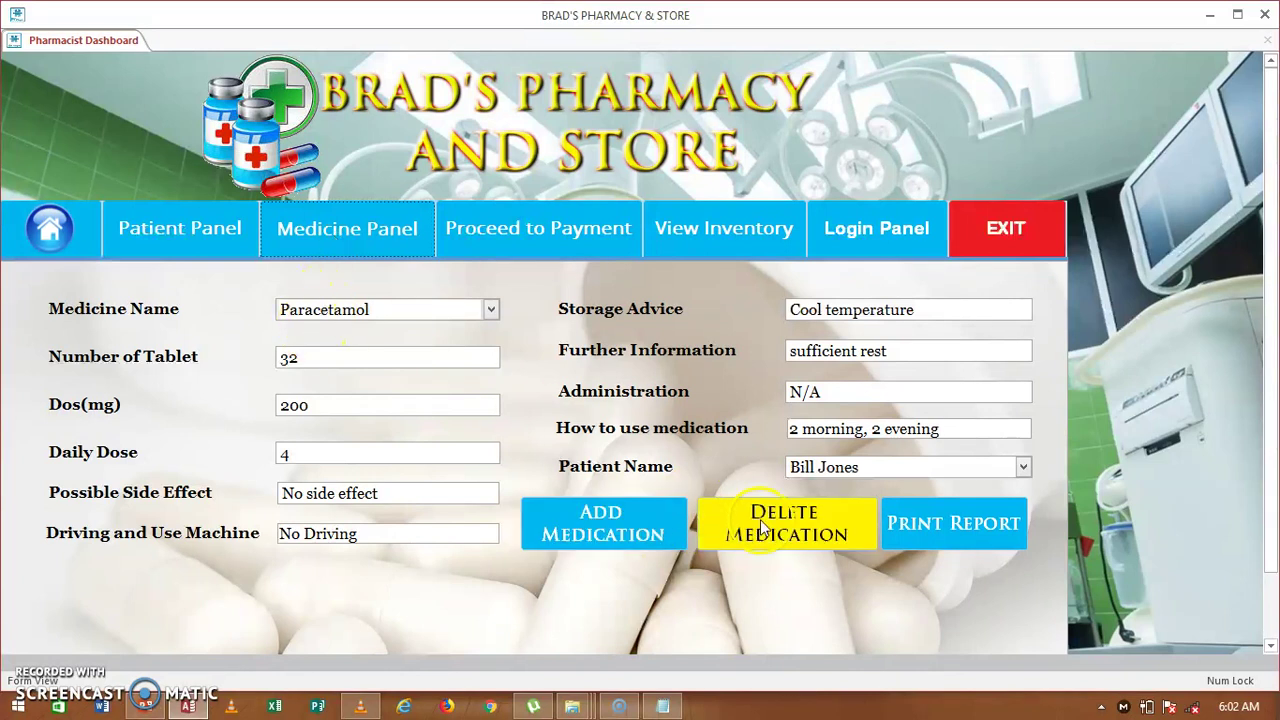
Preview the two-medicine Medicine Report, close it, and open the 2000 frs payment page
click(936, 530)
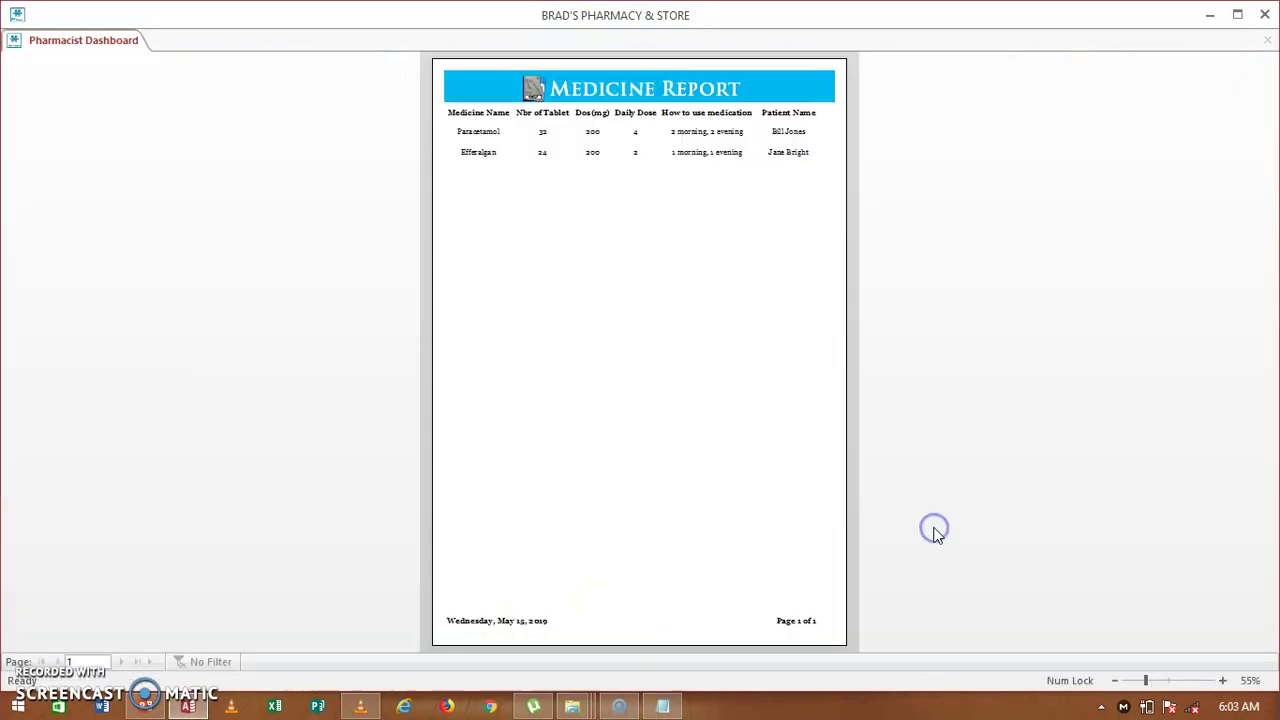
drag(1274, 383, 1270, 149)
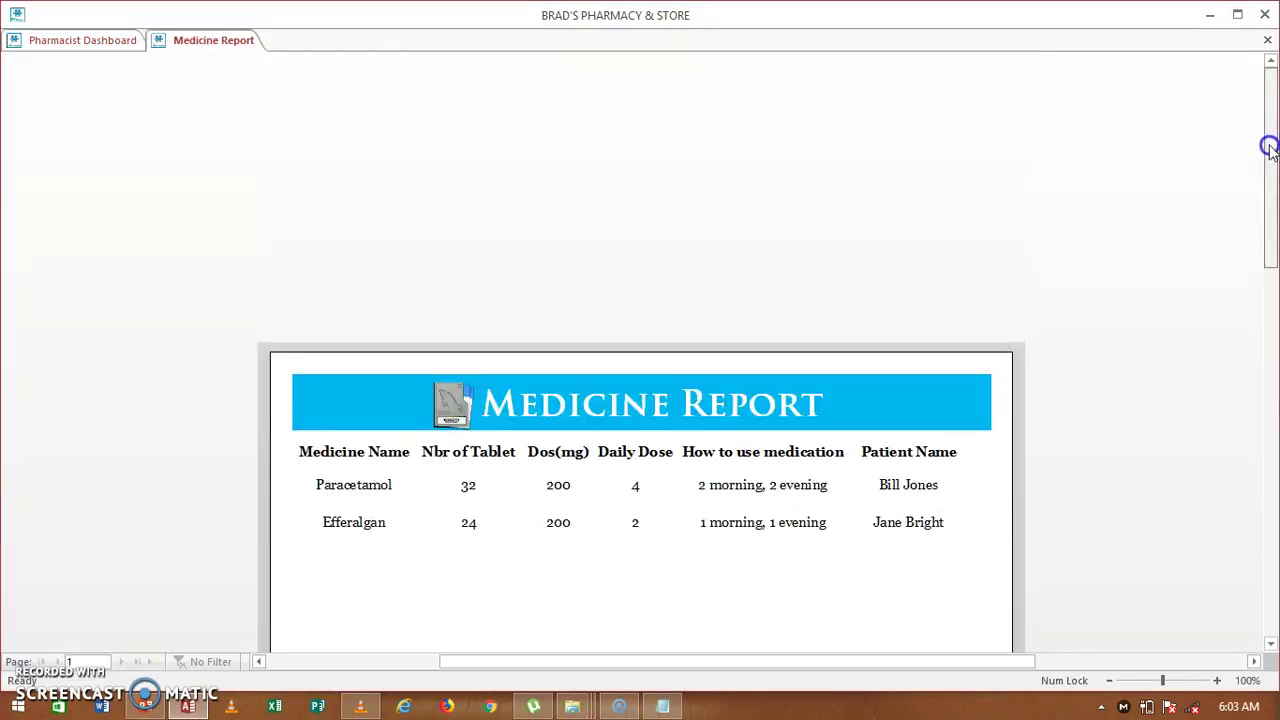
right_click(200, 45)
click(215, 54)
click(506, 218)
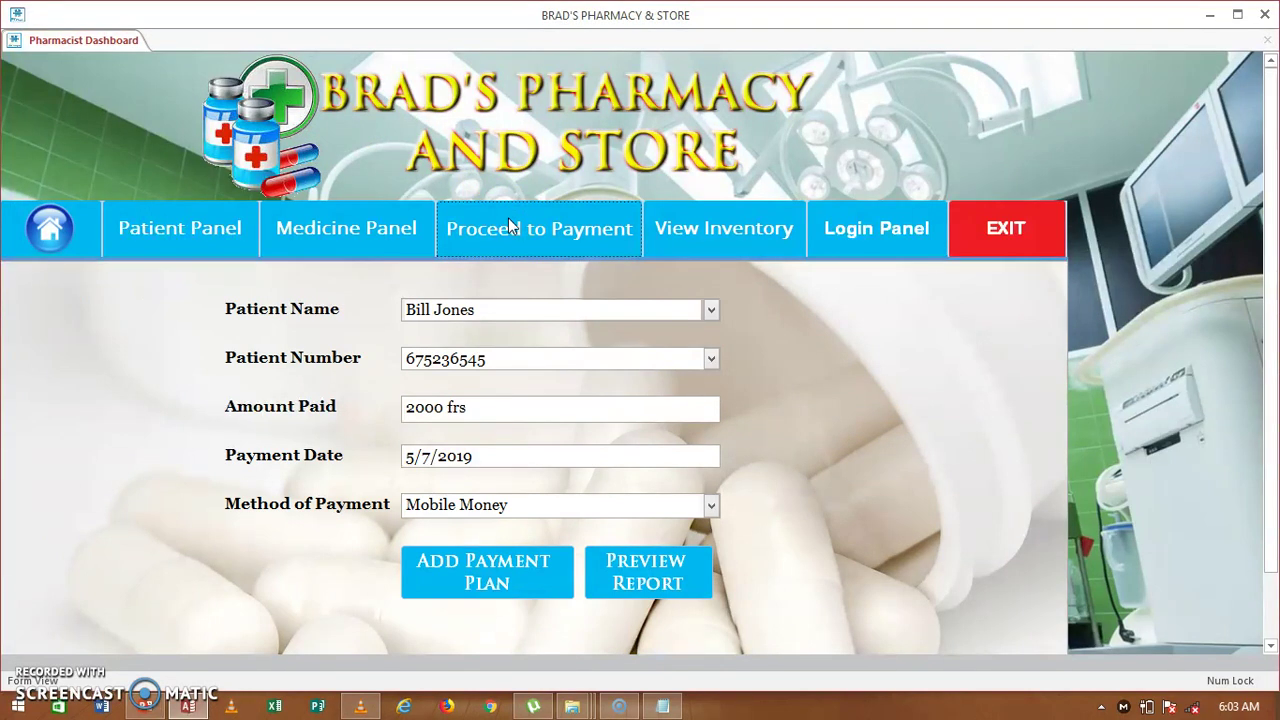
Keep Mobile Money as the payment method and open the medicine inventory listing
click(711, 506)
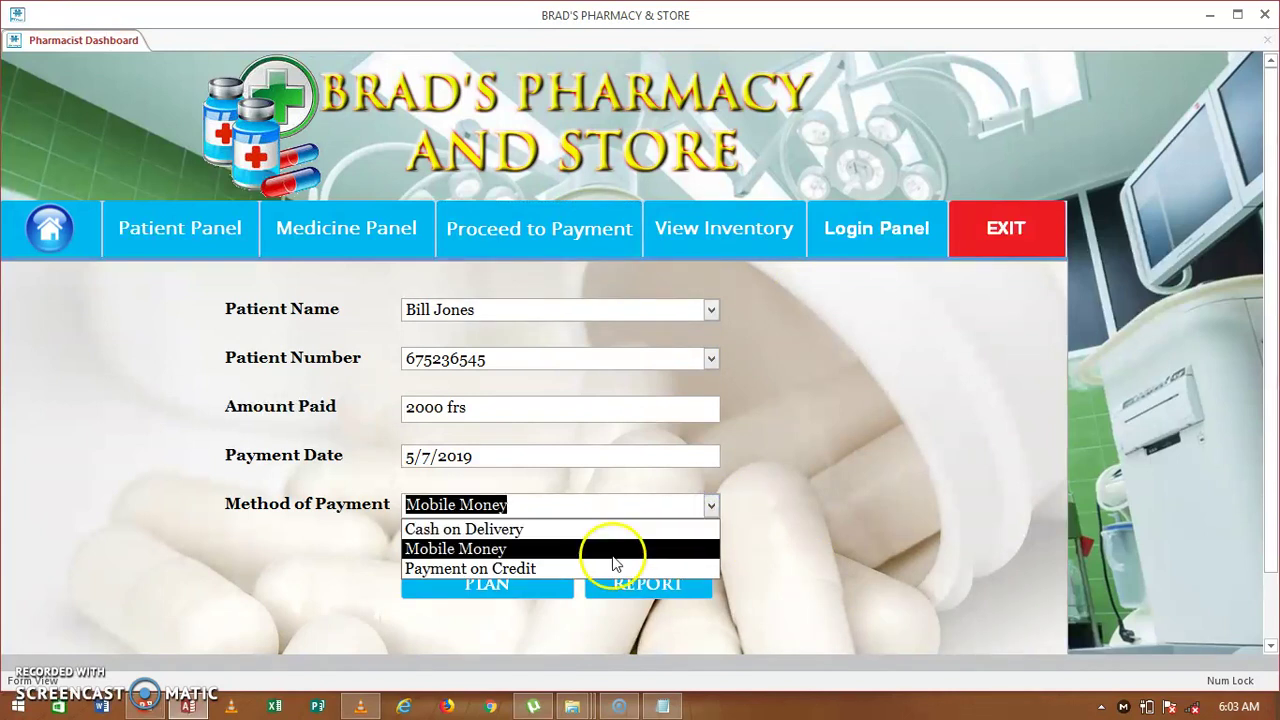
click(727, 626)
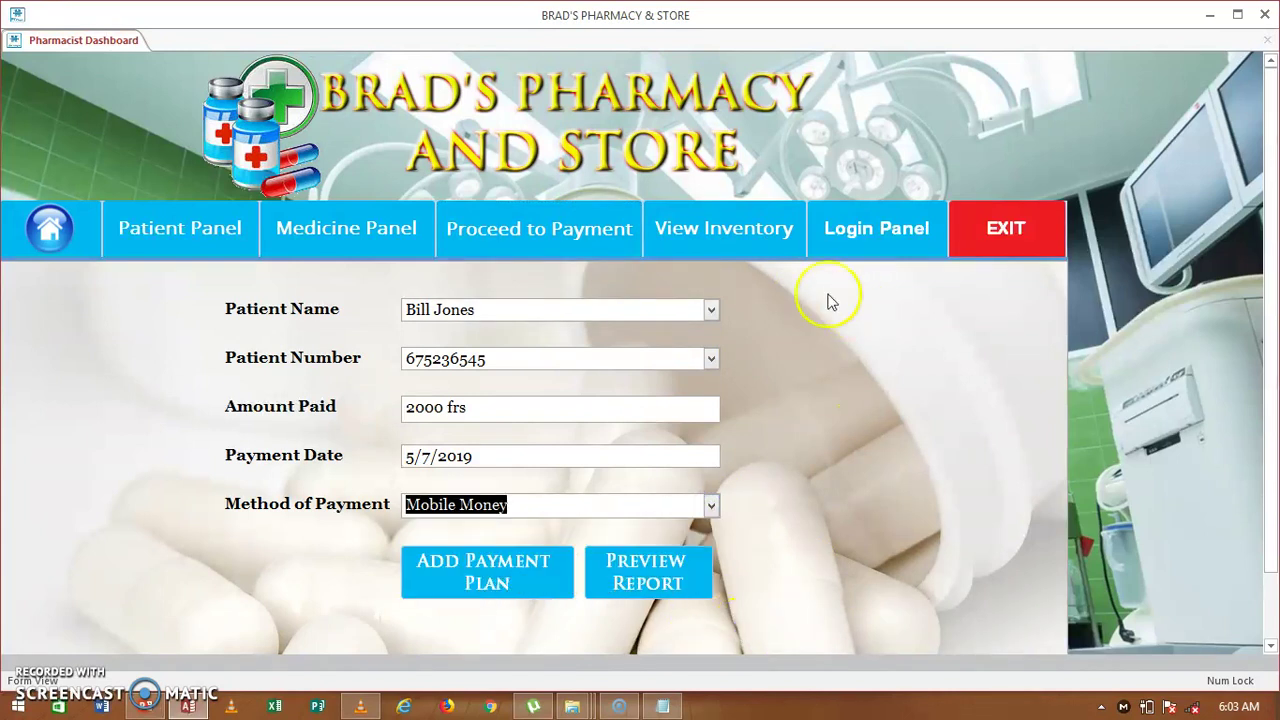
click(683, 235)
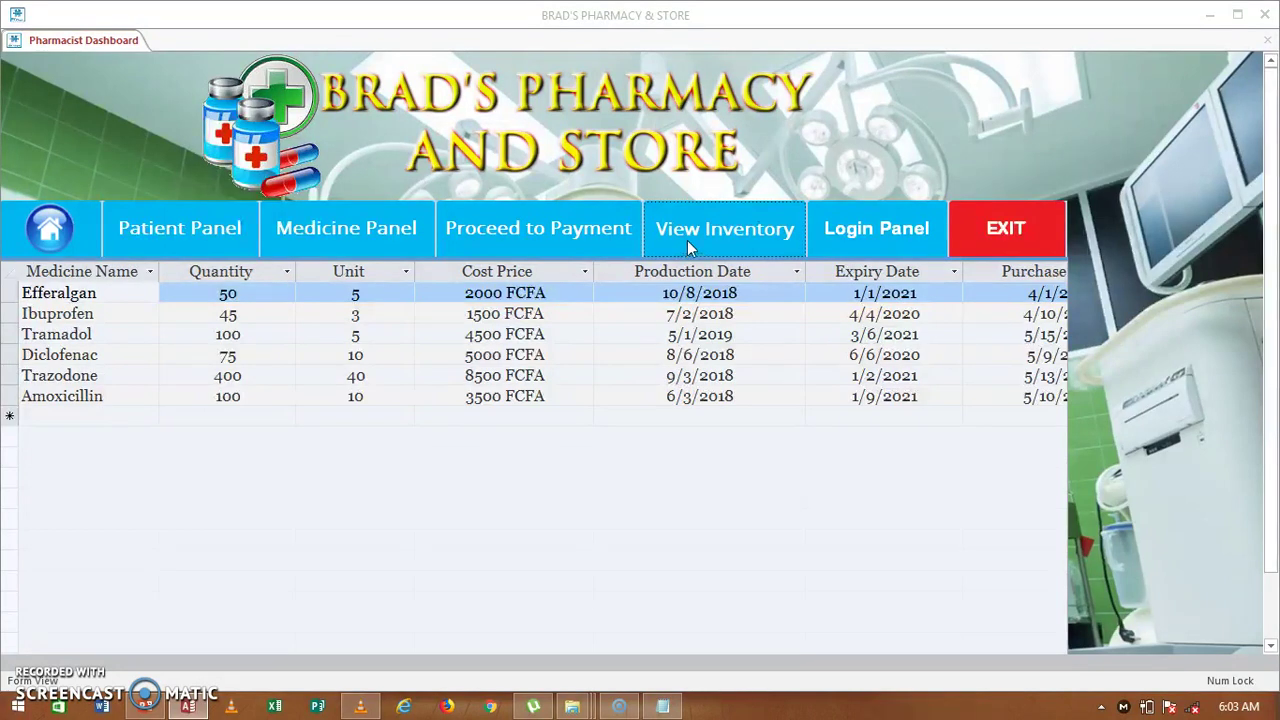
Return from the inventory to the Home Panel via Login Panel
click(740, 232)
click(860, 234)
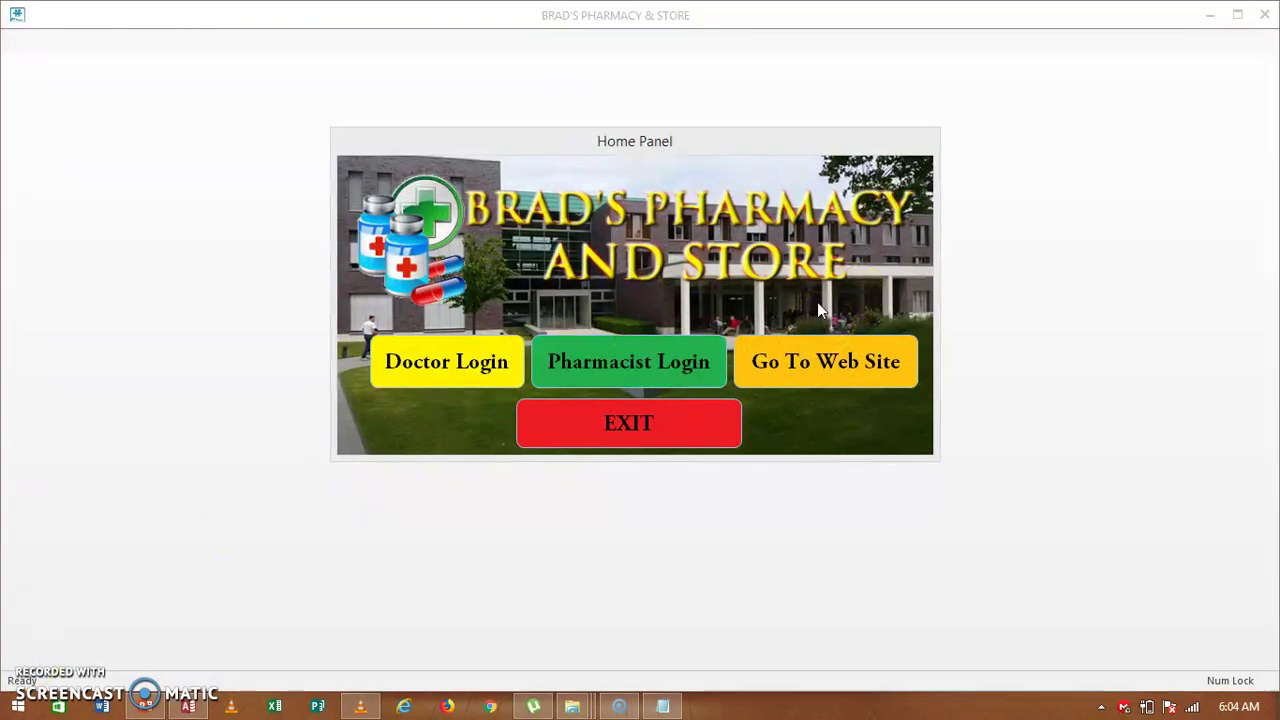
Open the Brad's Pharmacy website at localhost/bradspharmacy in Chrome and scroll its home page
click(797, 361)
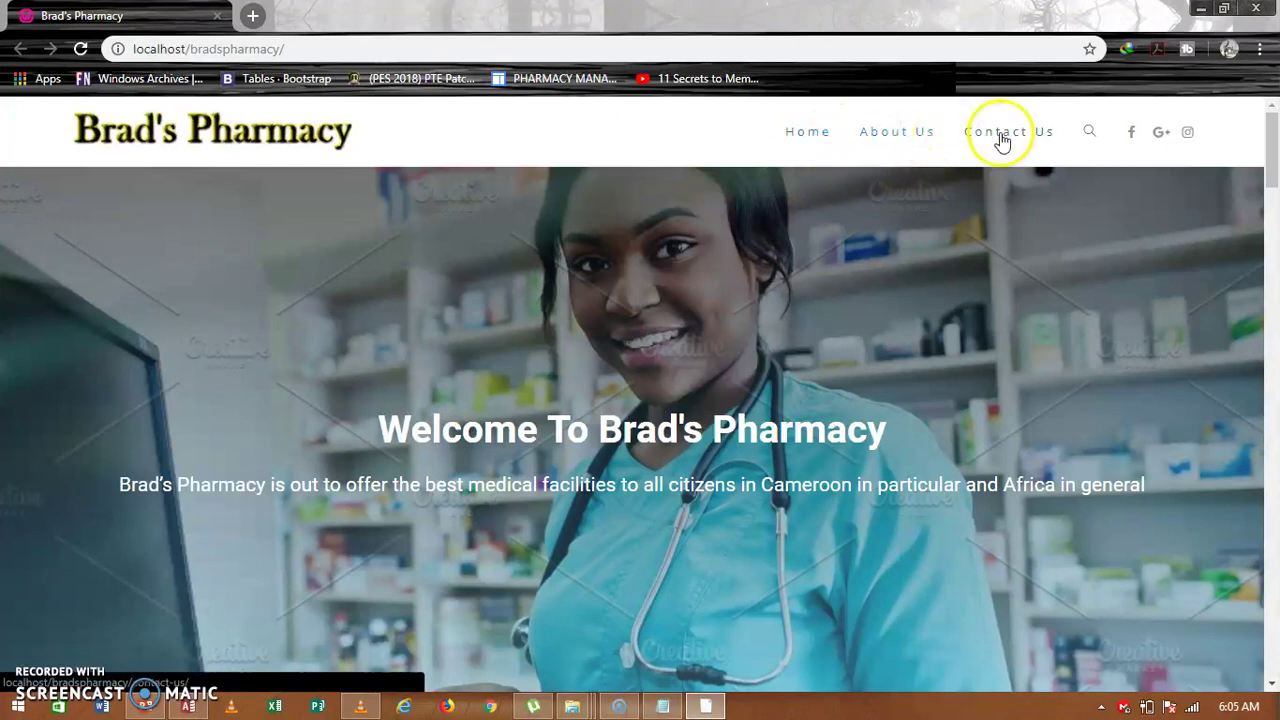
drag(1275, 152, 1226, 138)
right_click(1274, 152)
click(1272, 138)
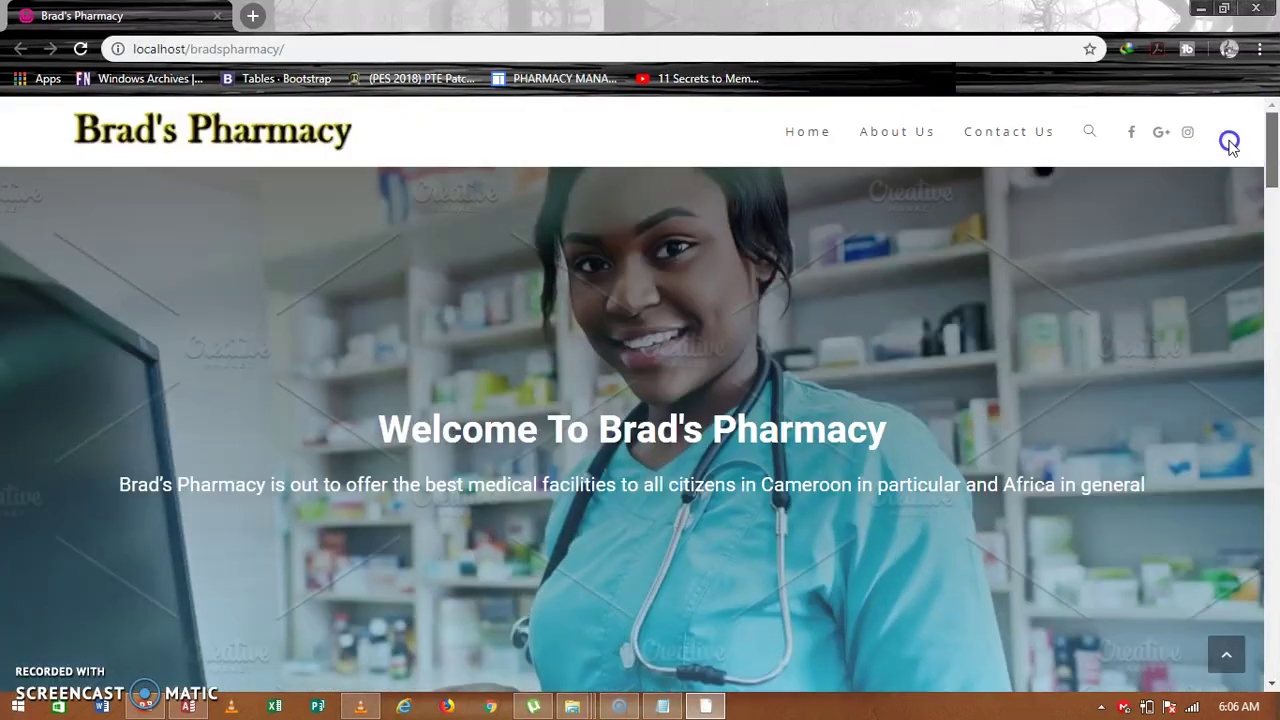
Open the About Us page and scroll through its team, vision and strategy sections
click(857, 133)
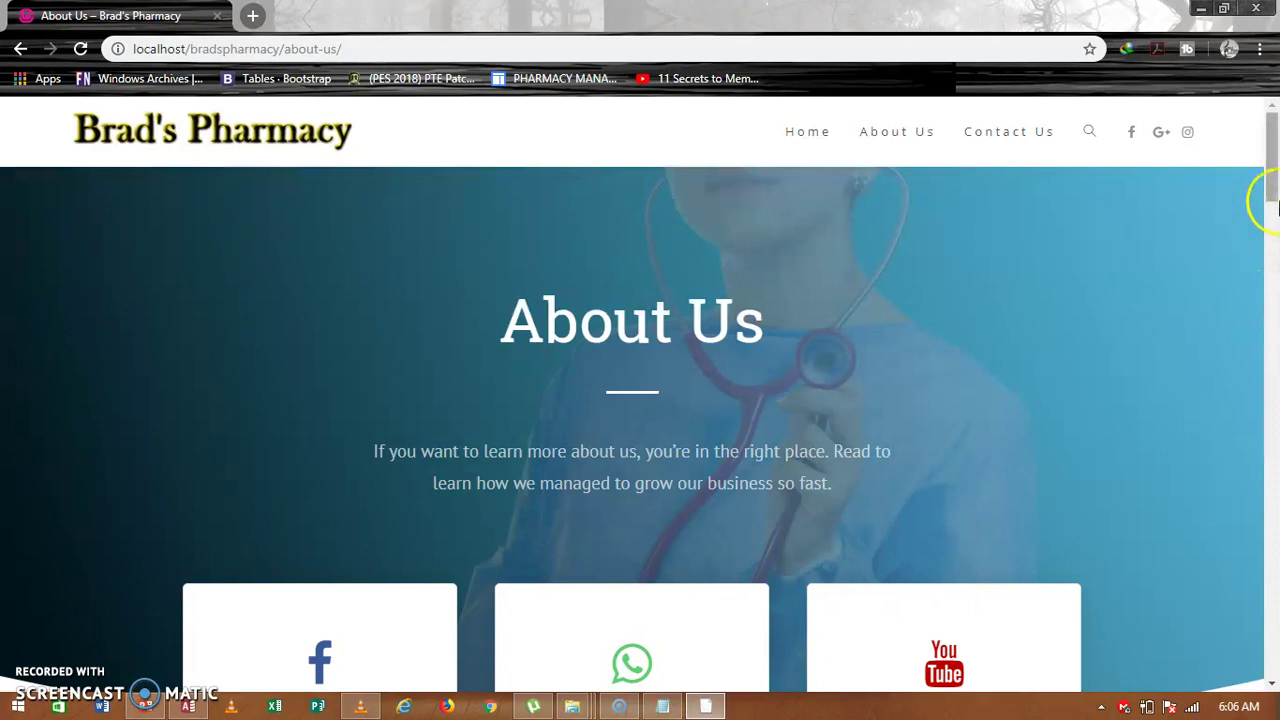
drag(1270, 172, 1274, 388)
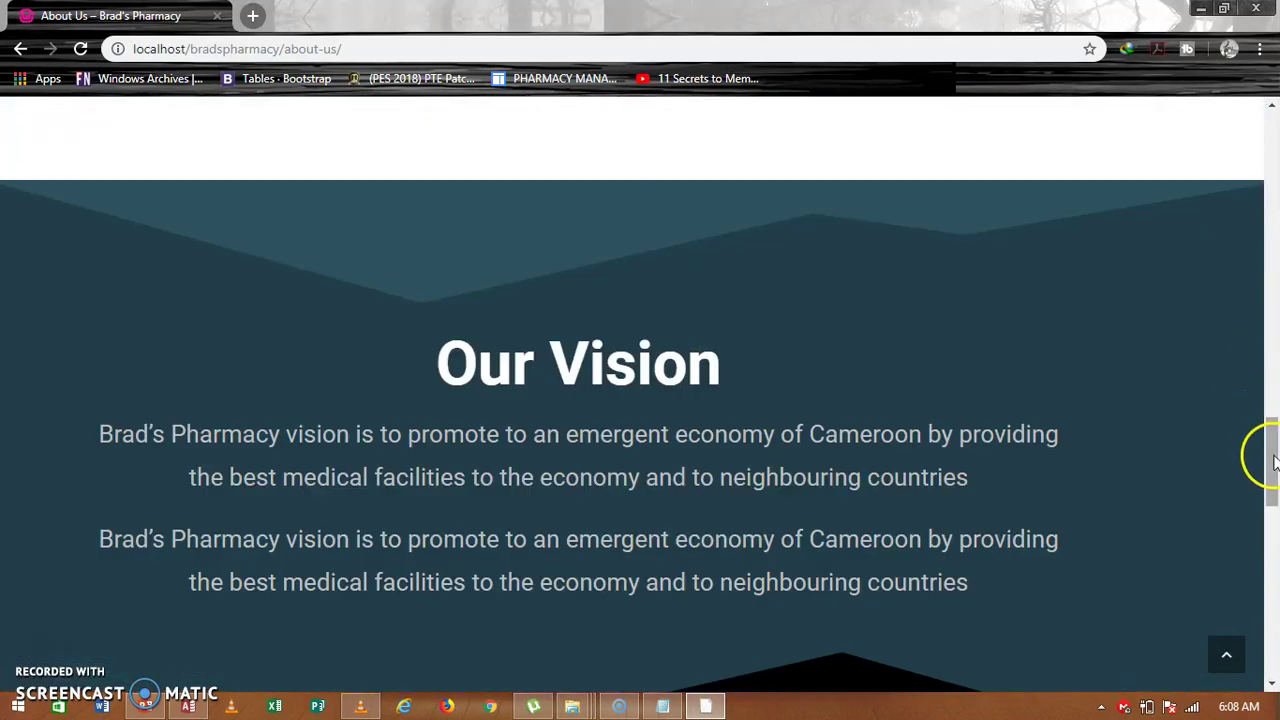
drag(1274, 451, 1220, 134)
scroll(1268, 528, down, 1)
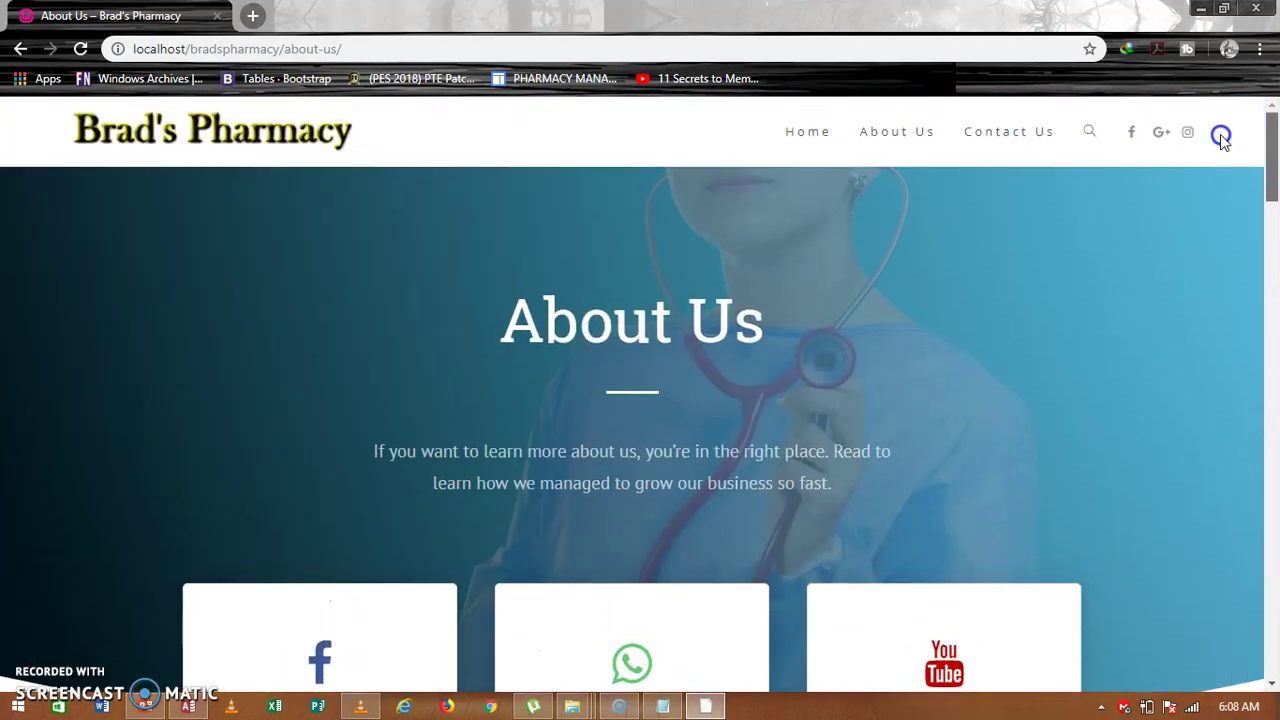
Scroll the Contact Us page to its form and location map, then close Chrome
click(991, 132)
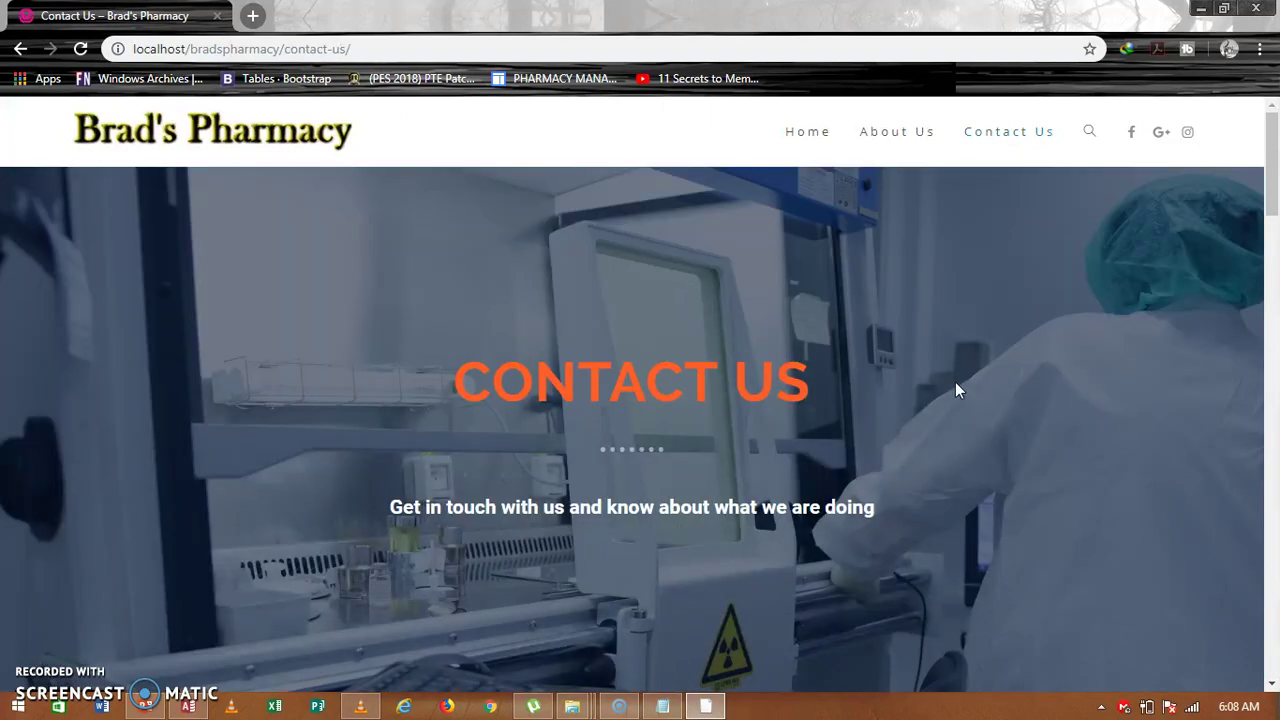
drag(1267, 129, 1267, 234)
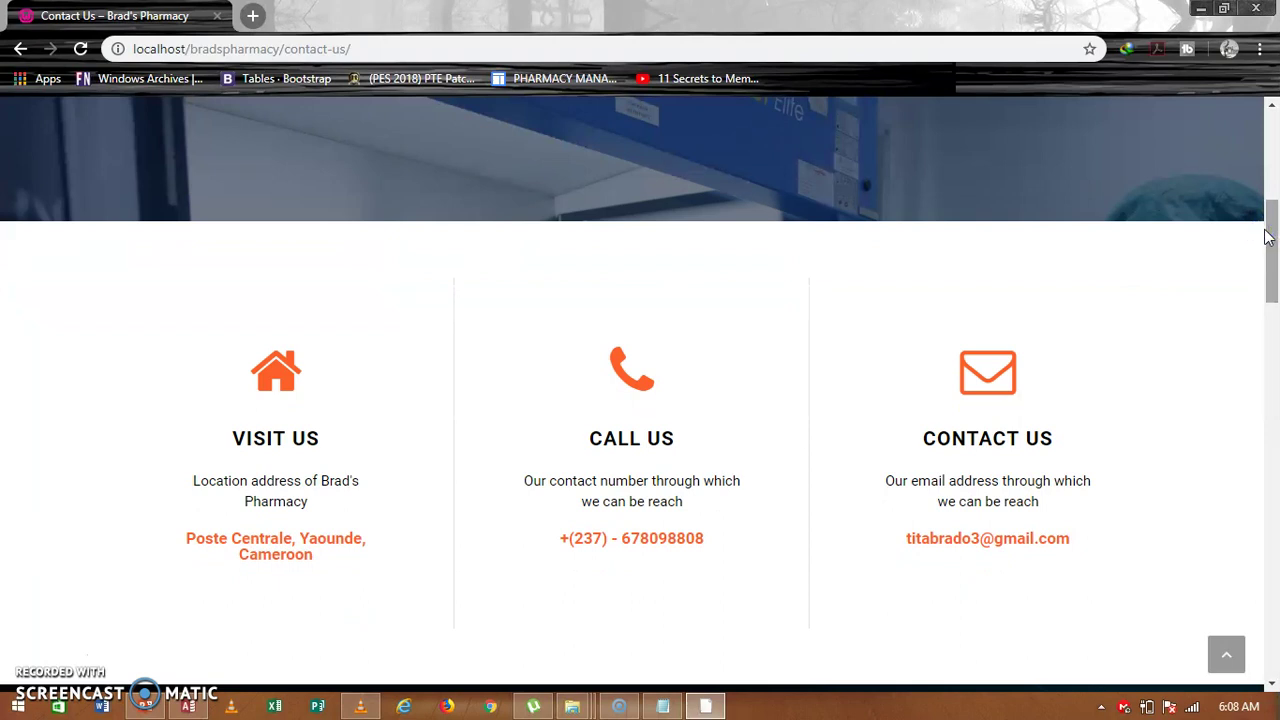
drag(1273, 245, 1268, 274)
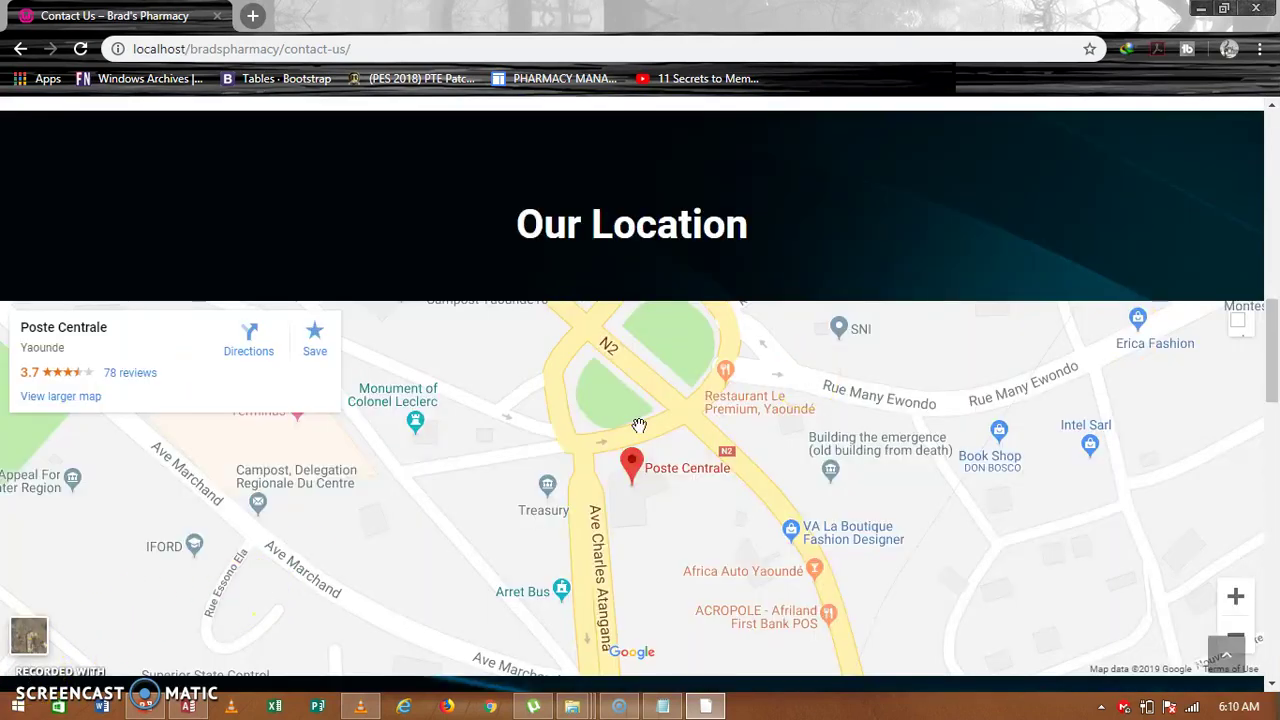
drag(1275, 338, 1275, 338)
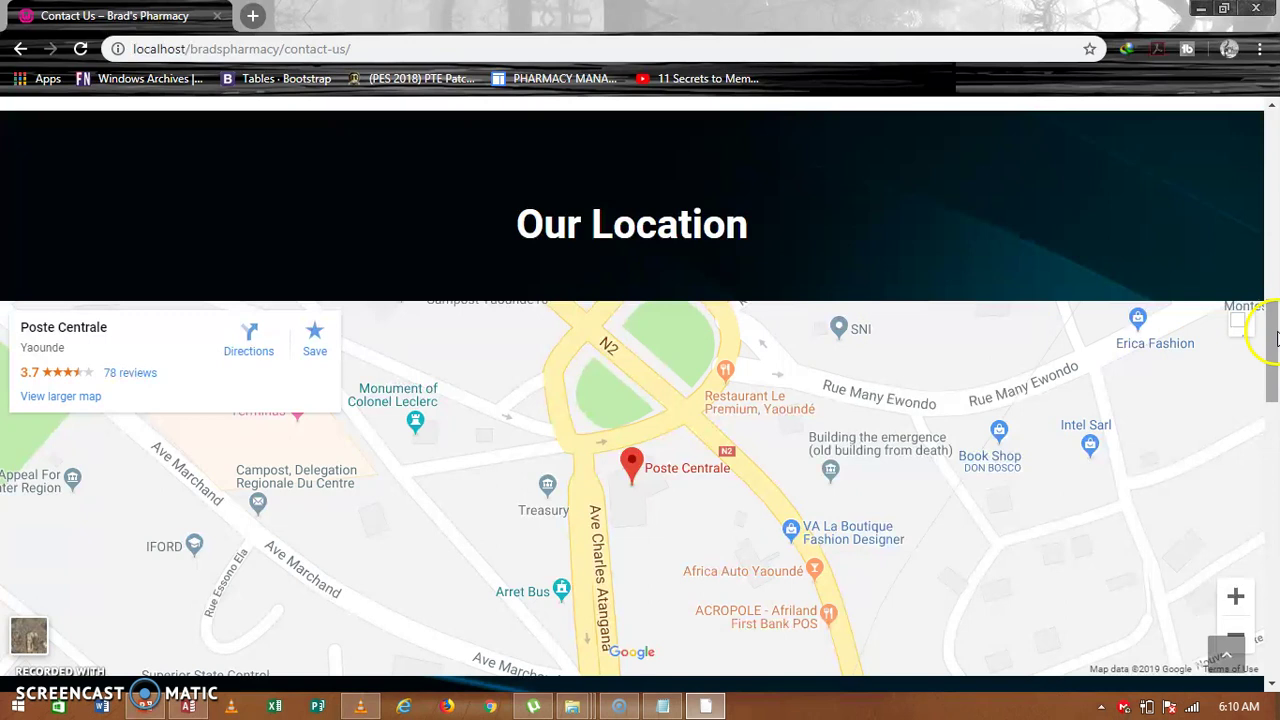
scroll(1275, 338, down, 2)
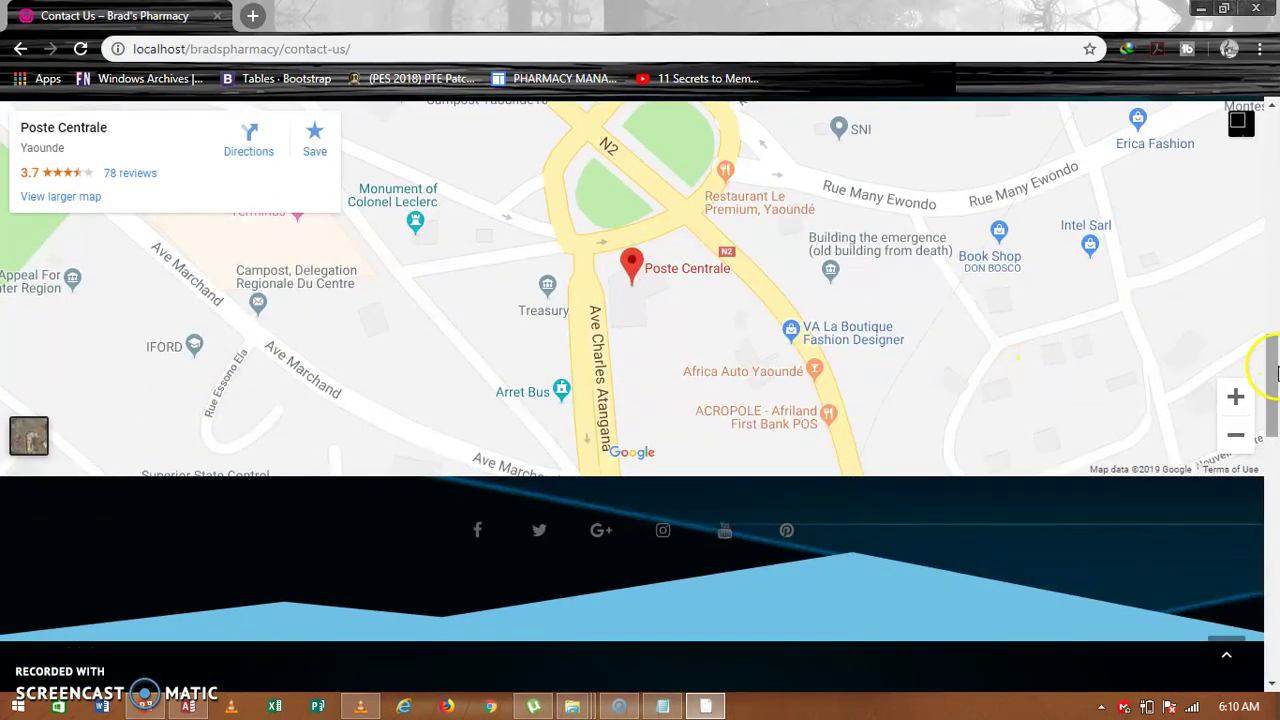
drag(1275, 372, 1273, 445)
drag(1276, 478, 1189, 156)
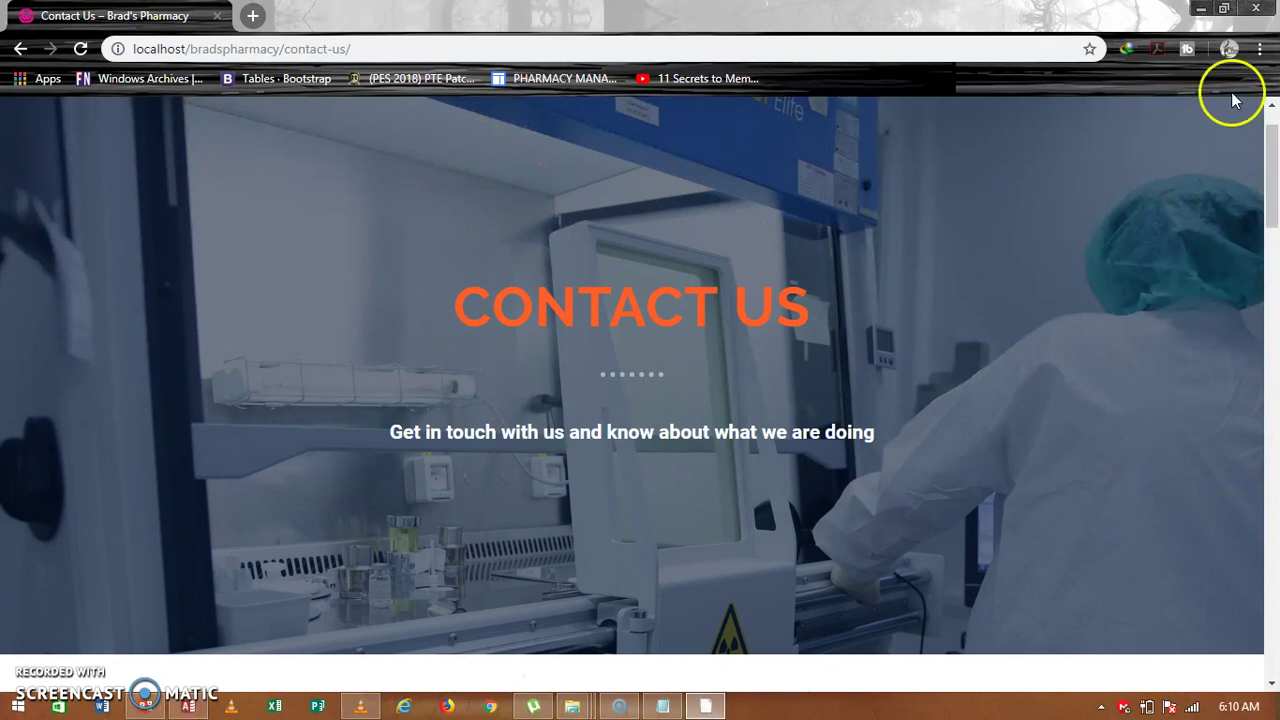
click(1262, 8)
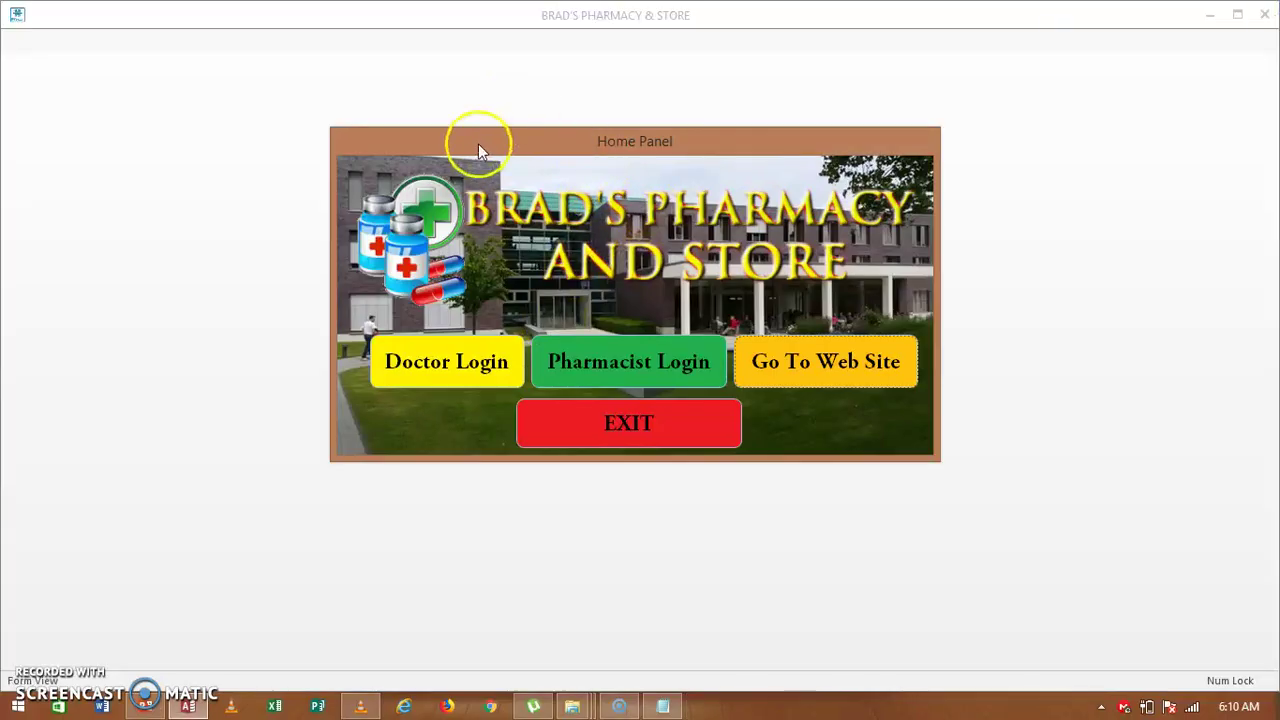
click(562, 356)
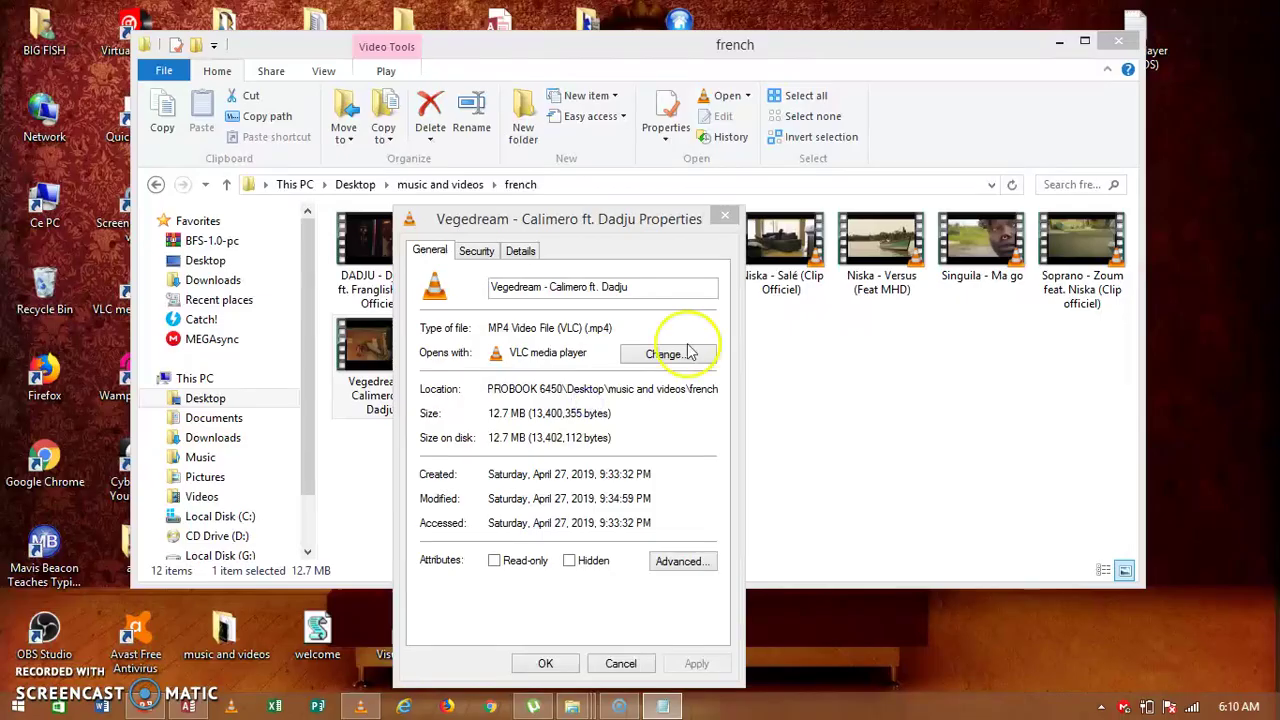
Restore the Notepad report with the doctor and pharmacist login details from the taskbar
click(662, 706)
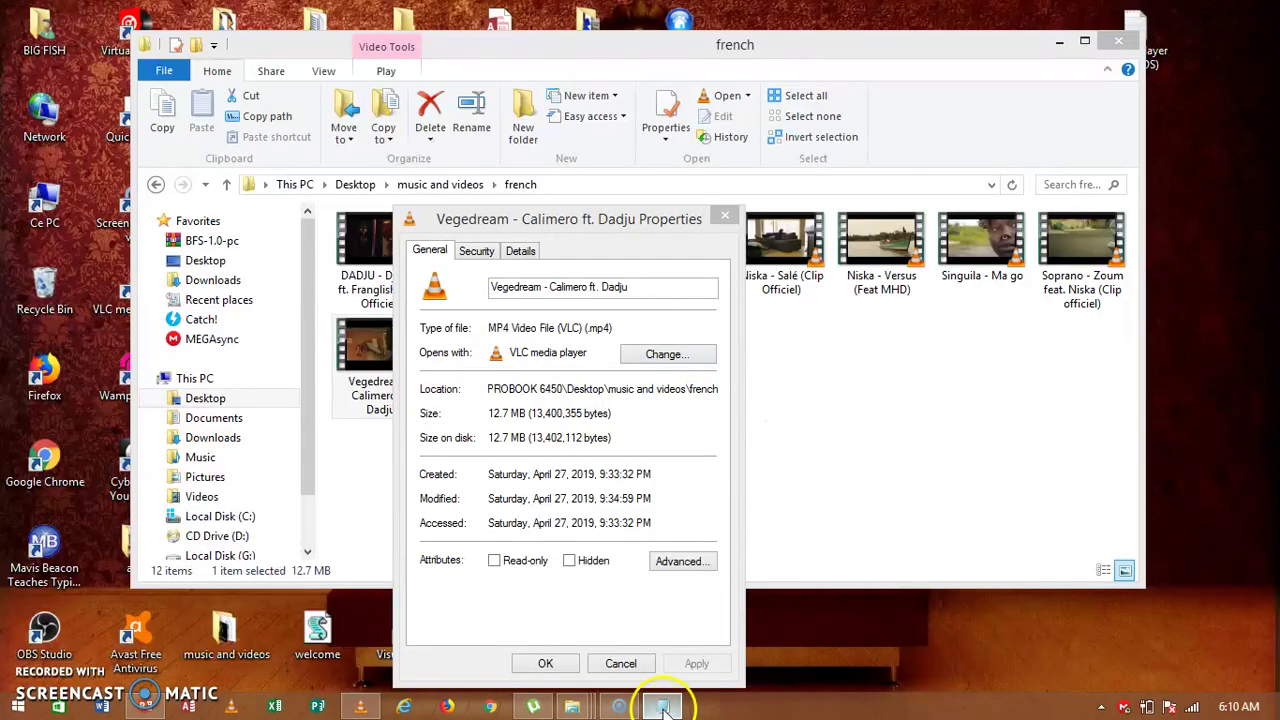